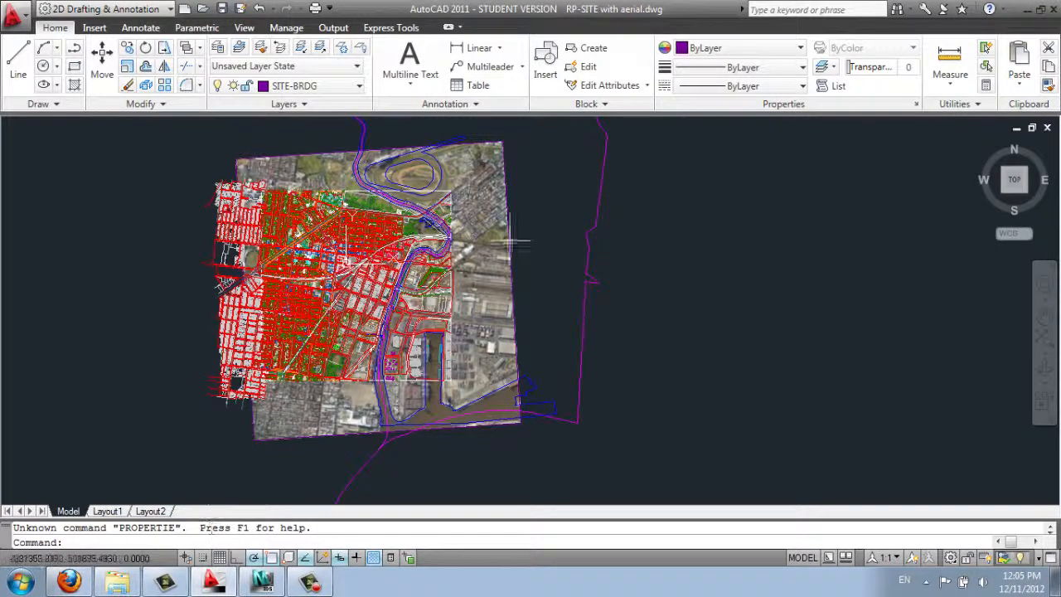
type("w")
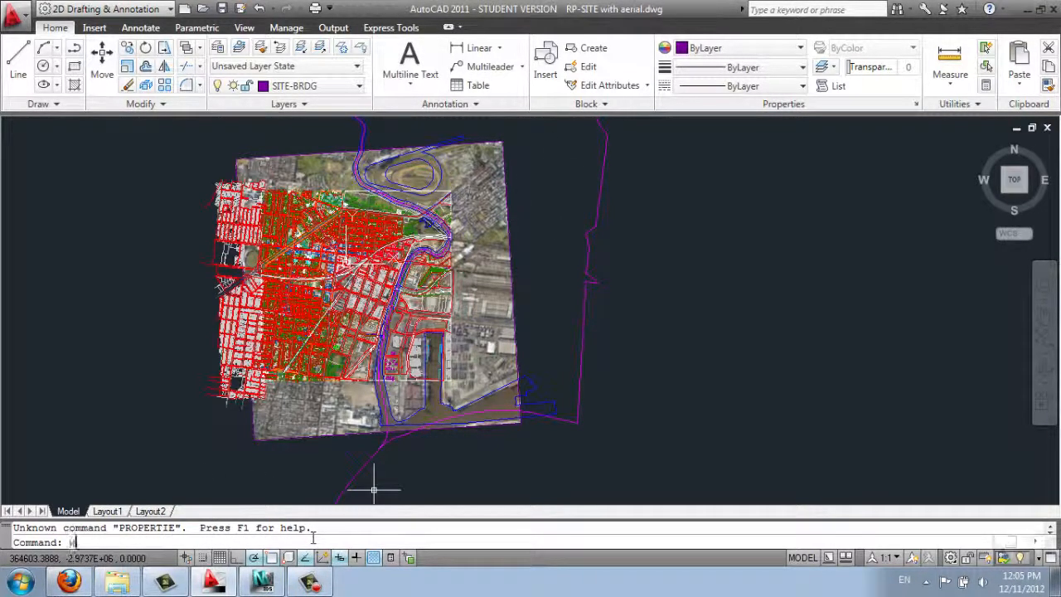
type("block")
key("BackSpace")
key("BackSpace")
key("BackSpace")
key("BackSpace")
key("BackSpace")
Switch to 3ds Max and import the CONTOURS AutoCAD drawing with rescaling on and incoming file units in meters.
left_click(262, 582)
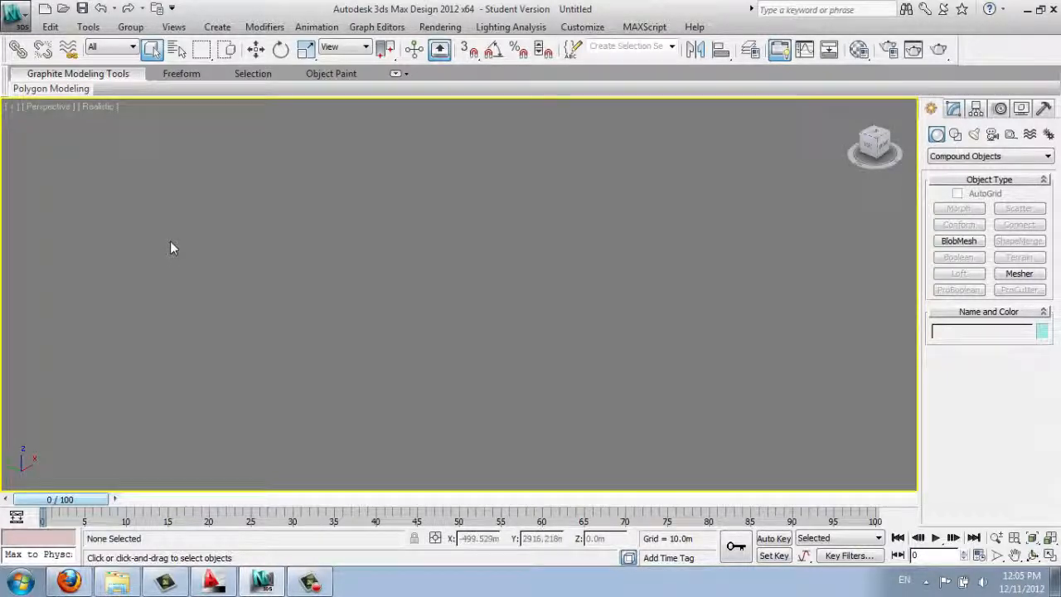
left_click(14, 15)
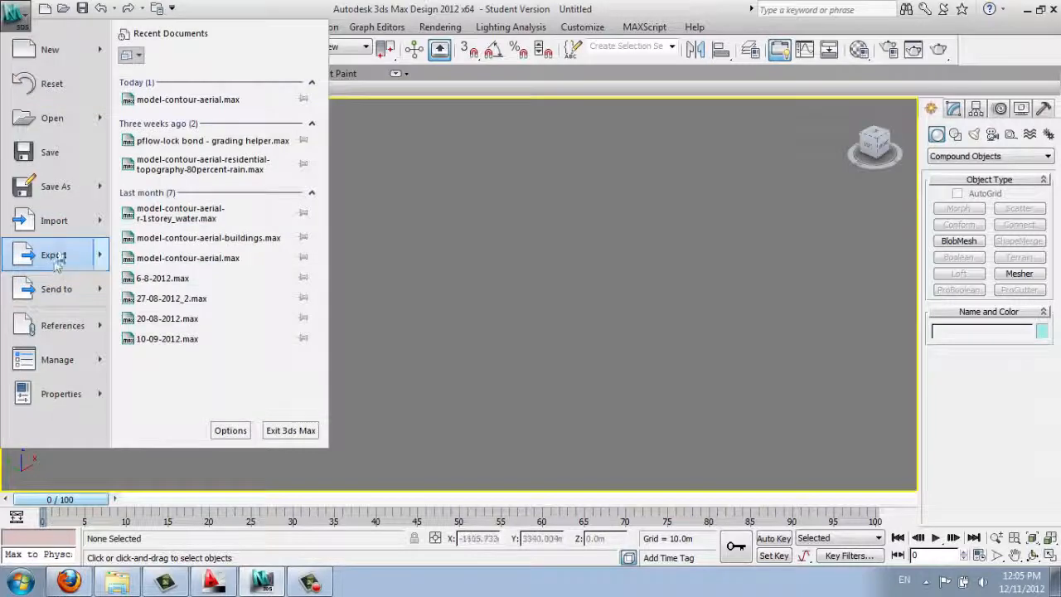
mouse_move(71, 220)
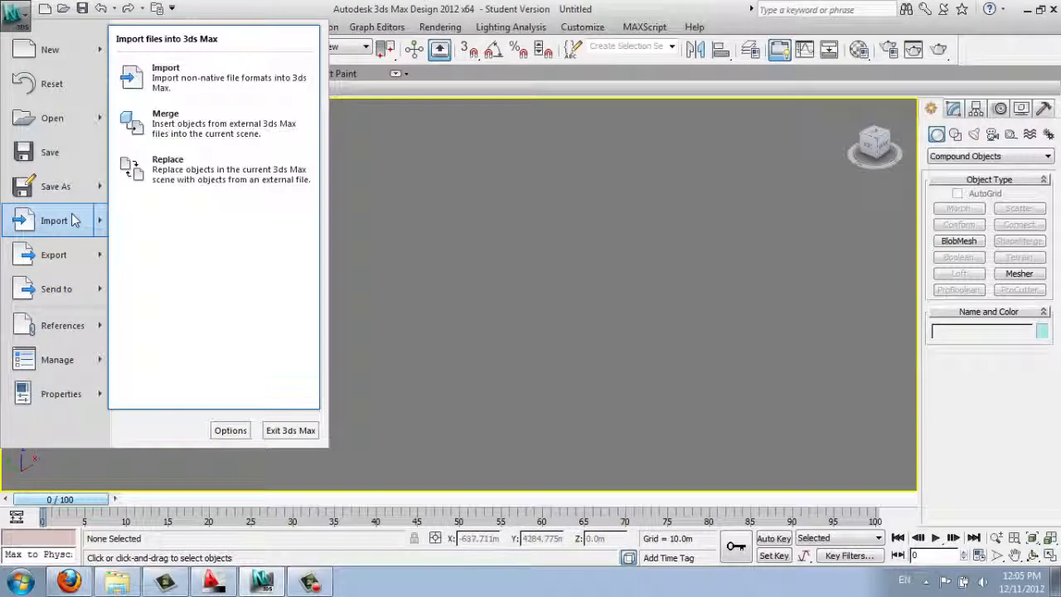
left_click(197, 77)
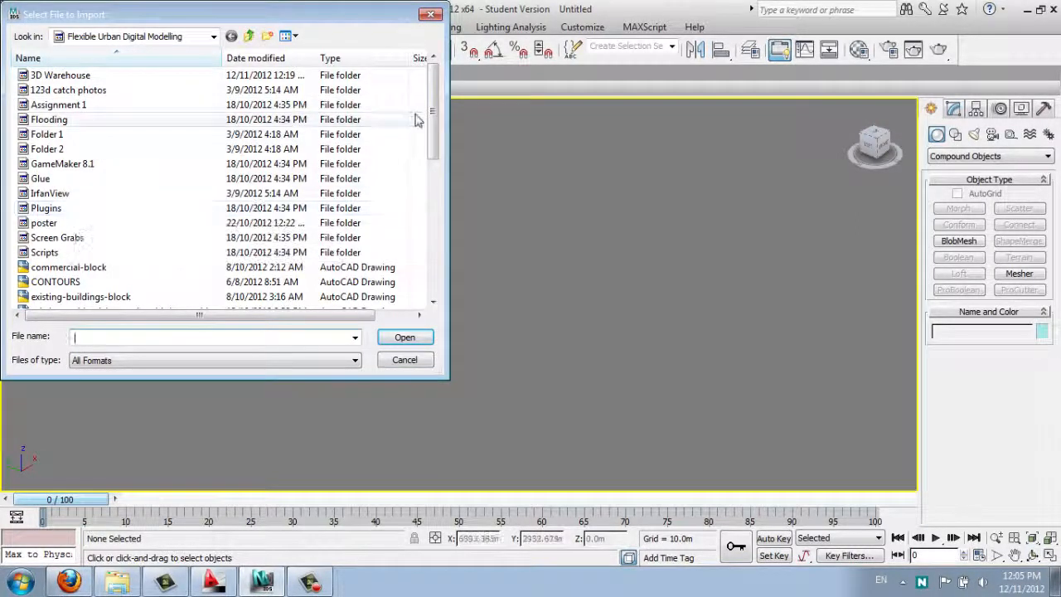
left_click(52, 283)
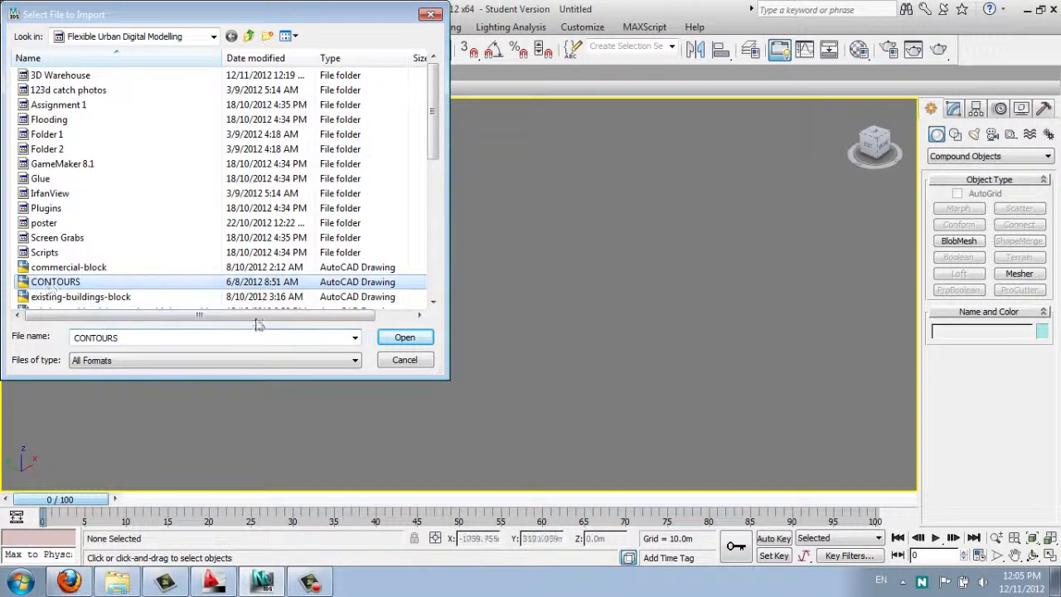
left_click(404, 338)
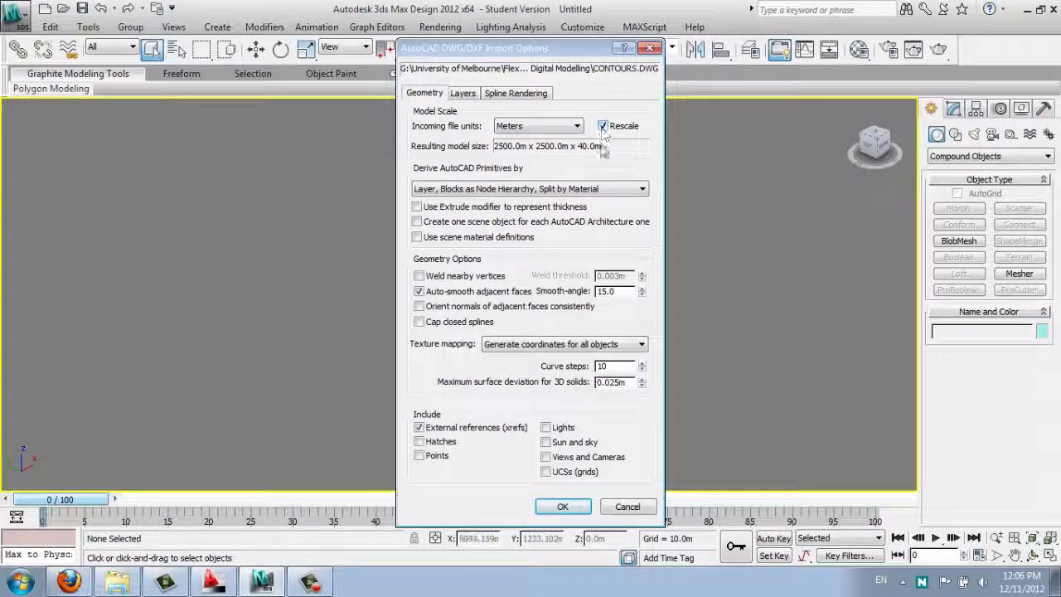
left_click(564, 507)
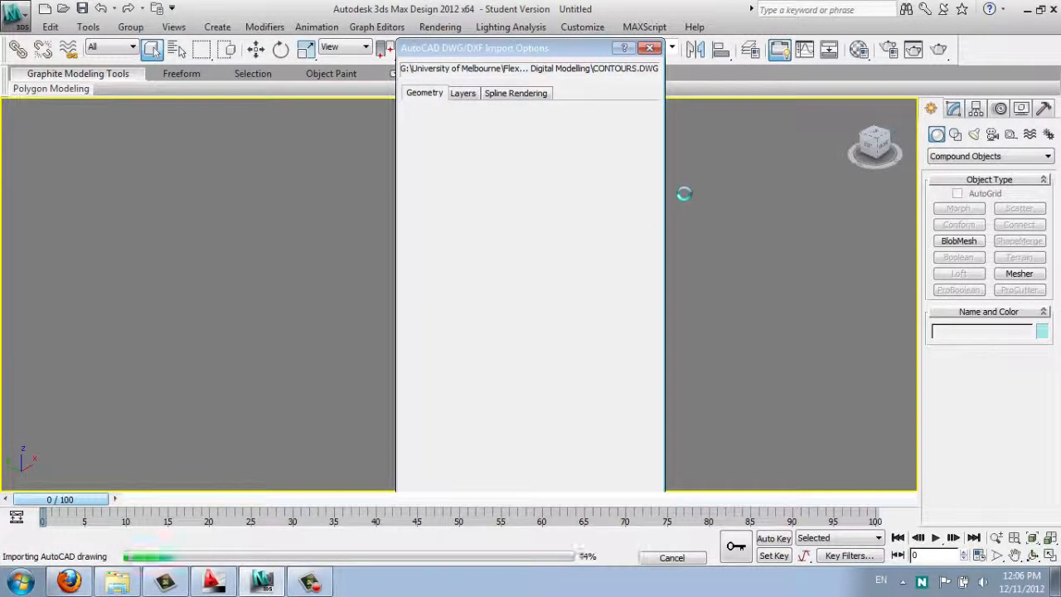
Check the scene's display unit and system unit scale settings, then accept them as they are.
left_click(584, 28)
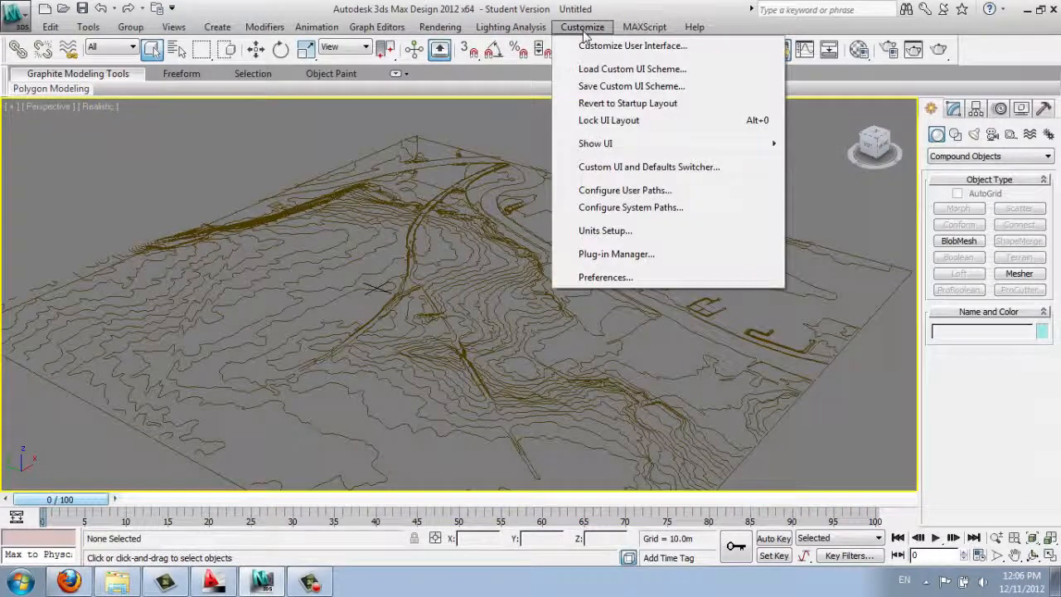
left_click(601, 230)
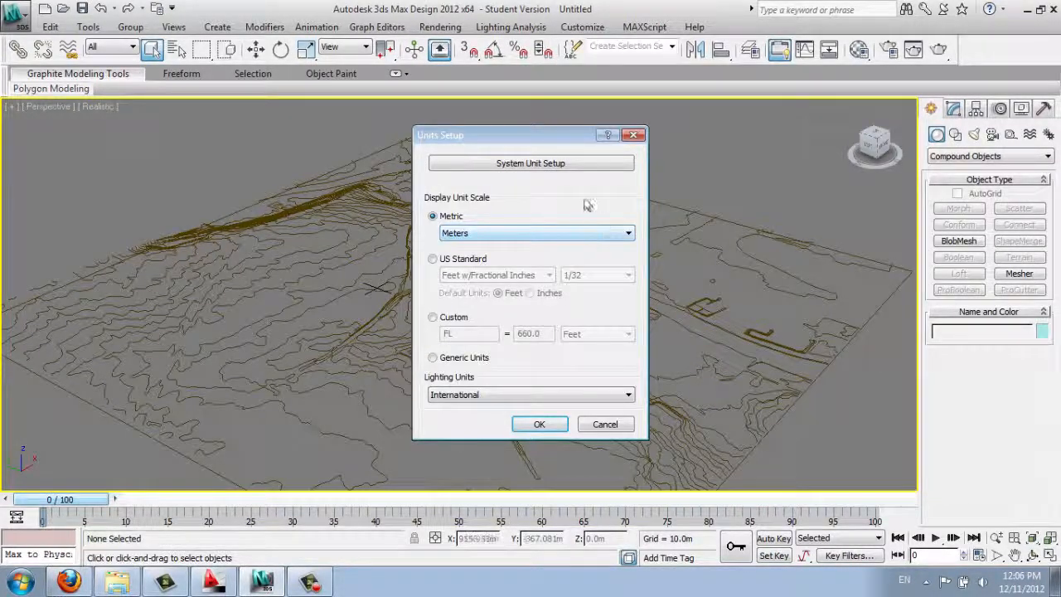
left_click(543, 162)
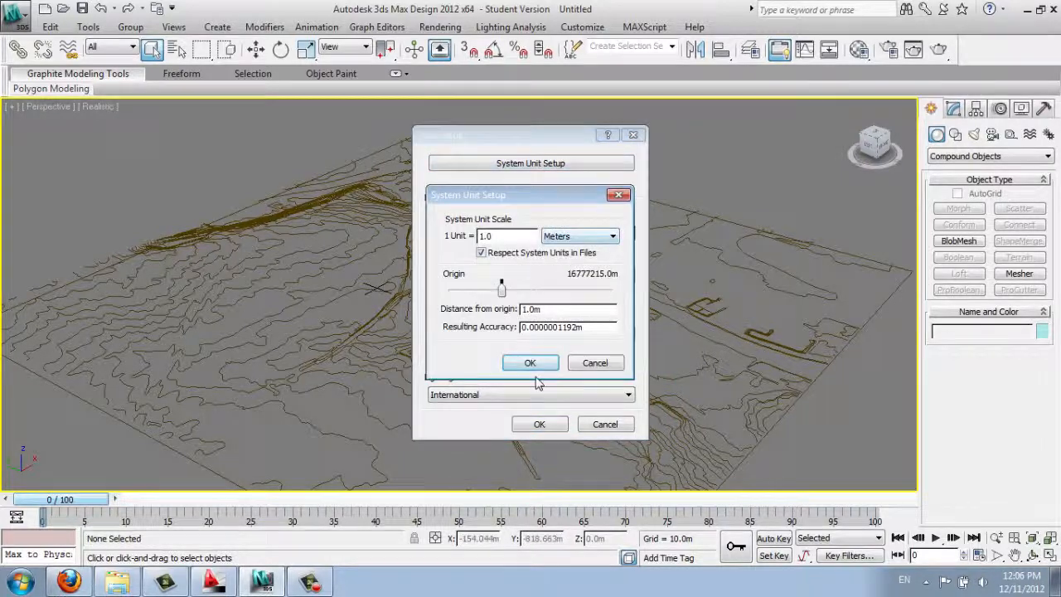
left_click(530, 363)
left_click(538, 424)
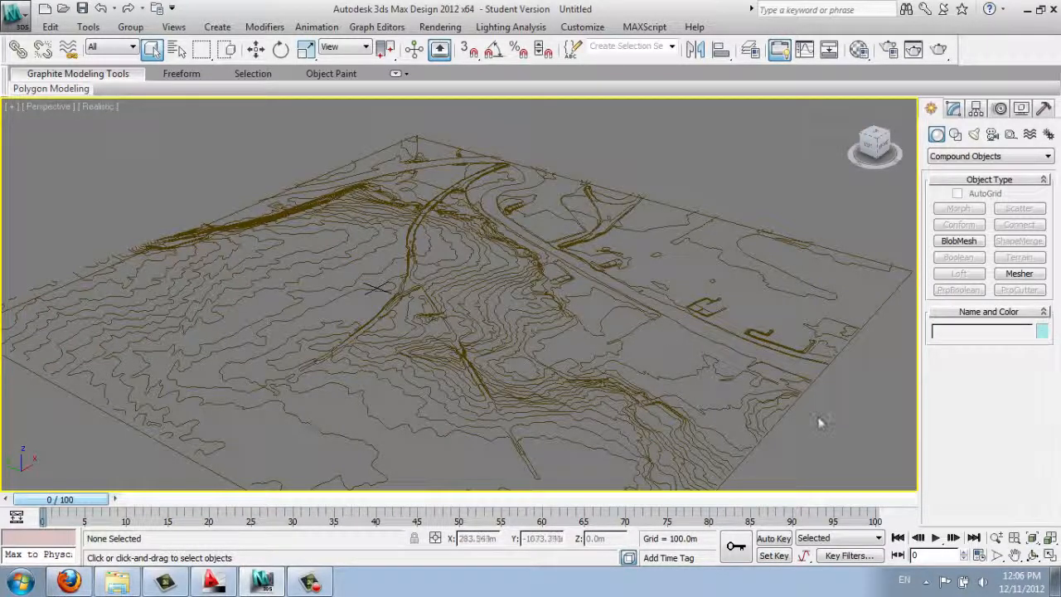
Select the whole imported contour shape and turn it into a Terrain compound object.
scroll(818, 423, "down", 3)
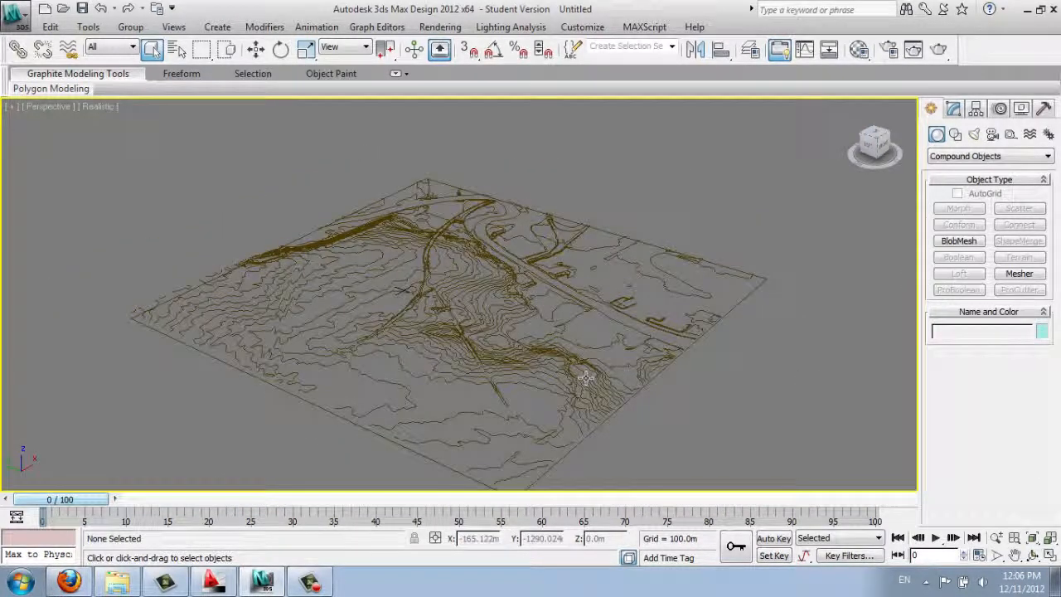
scroll(584, 376, "down", 3)
left_click_drag(709, 187, 188, 451)
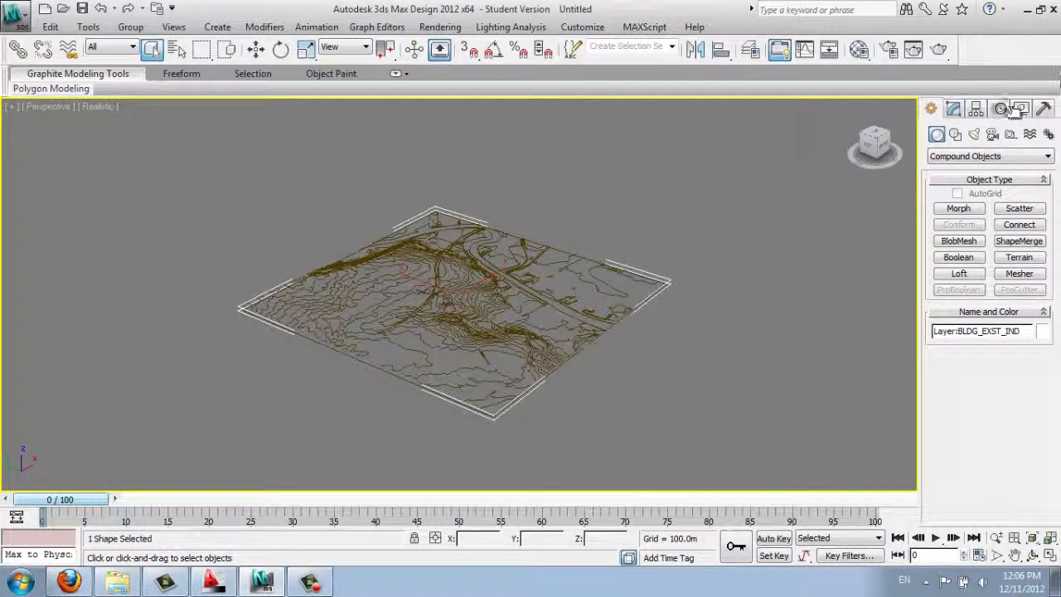
left_click(968, 156)
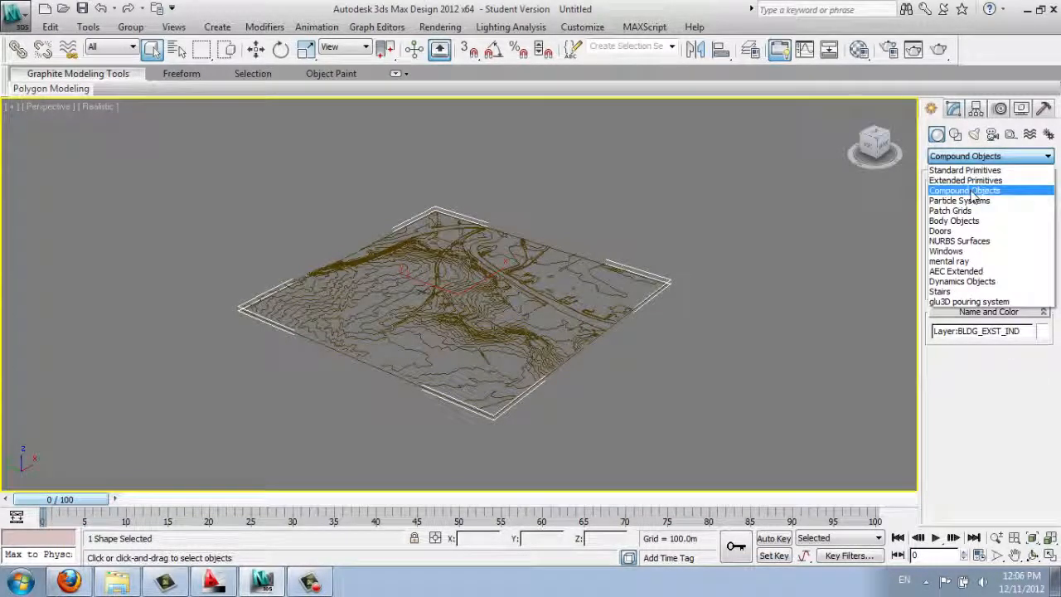
left_click(975, 192)
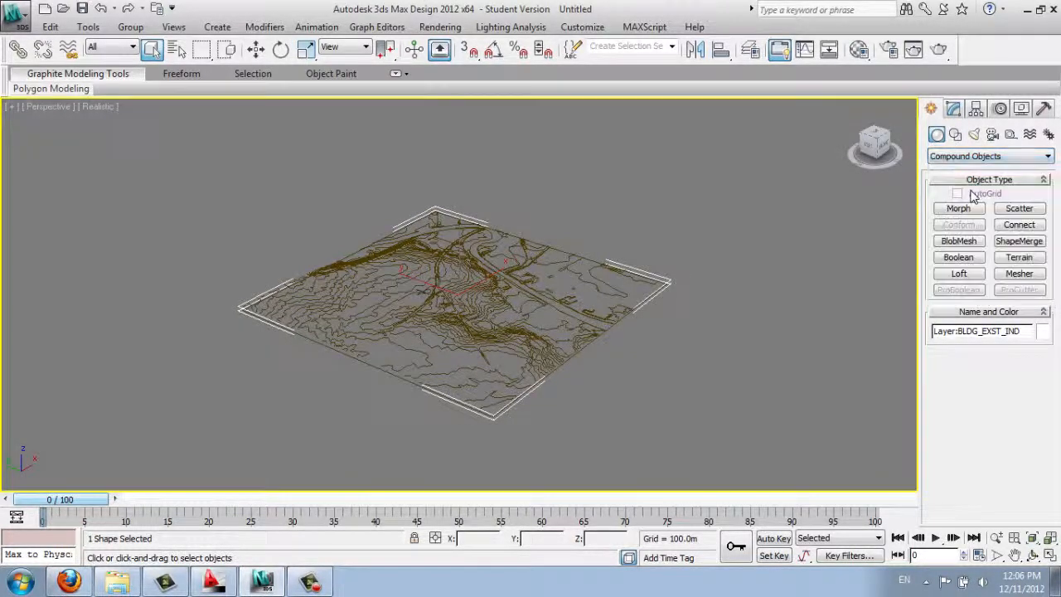
left_click(1034, 260)
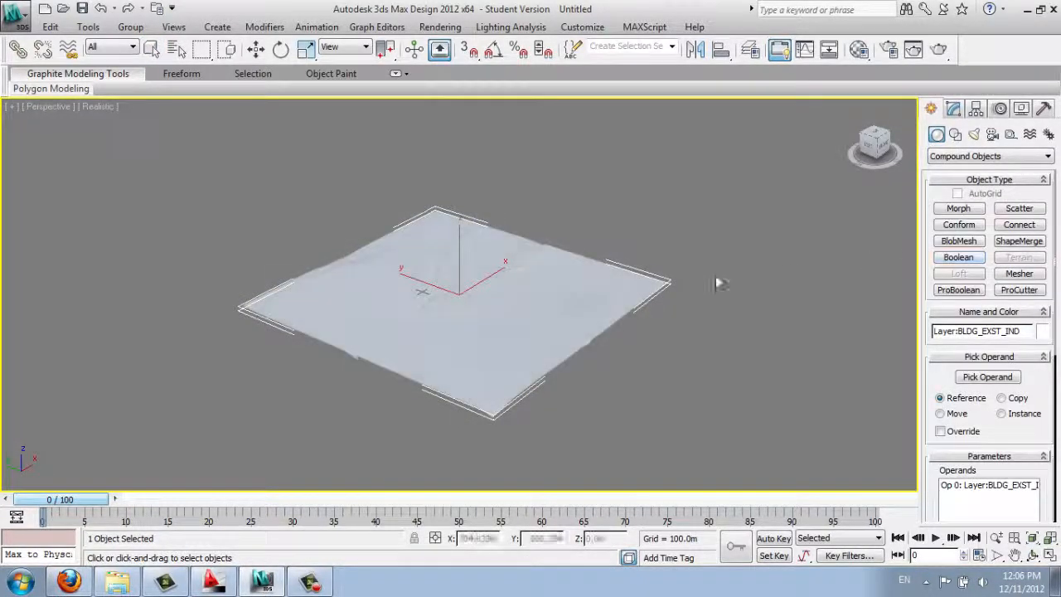
middle_click_drag(560, 283, 478, 316, "alt")
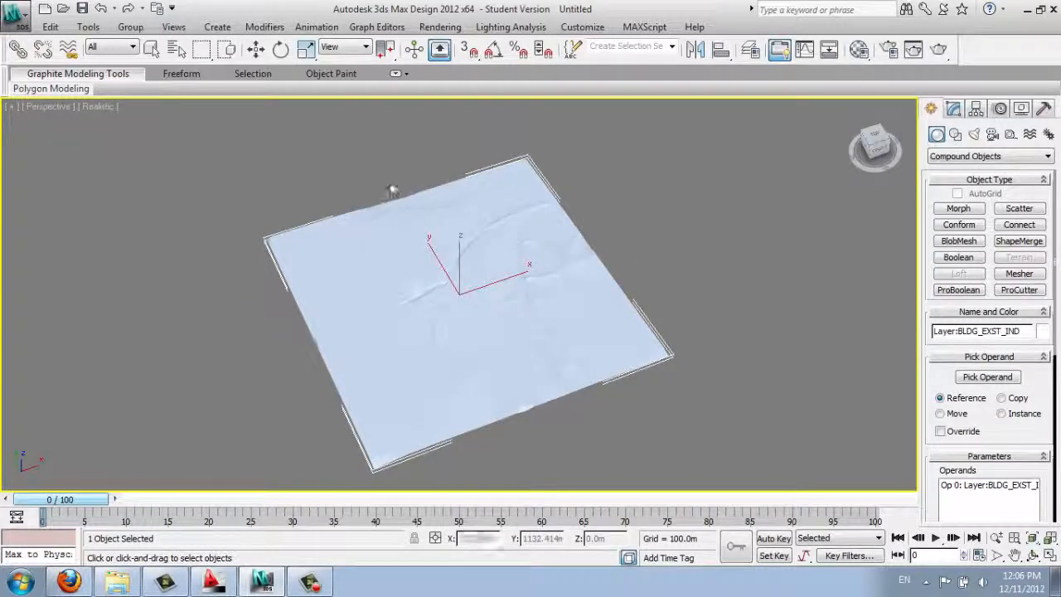
Switch to AutoCAD and open the object properties for the site drawing.
left_click(217, 582)
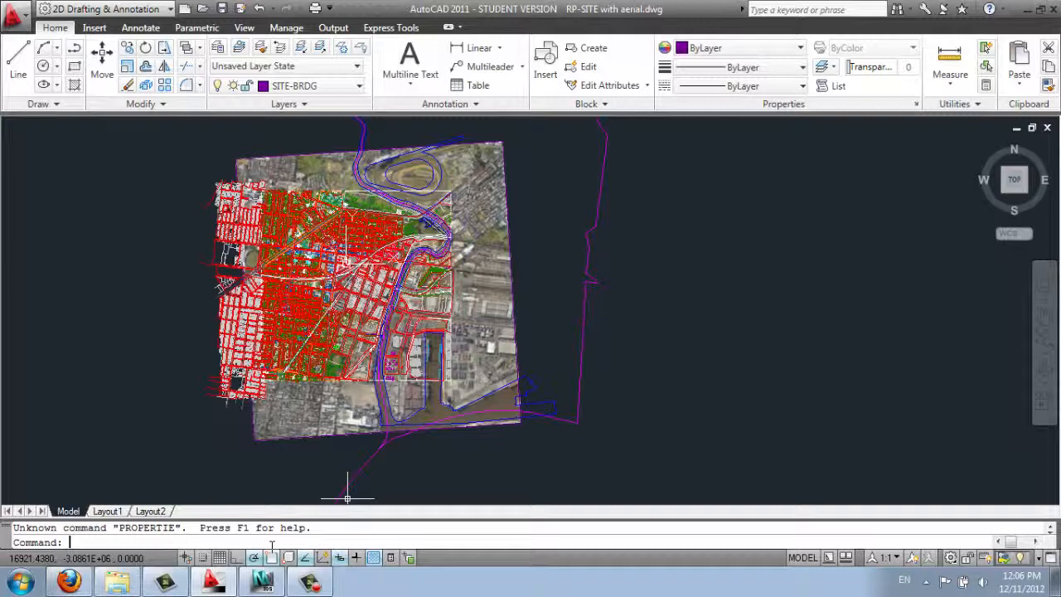
type("properties")
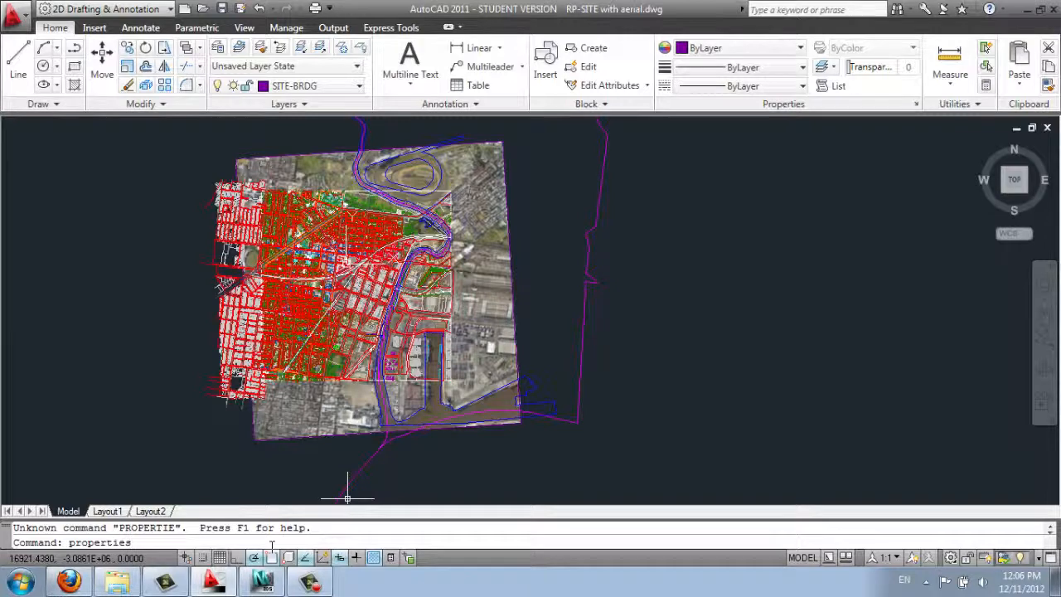
key("Return")
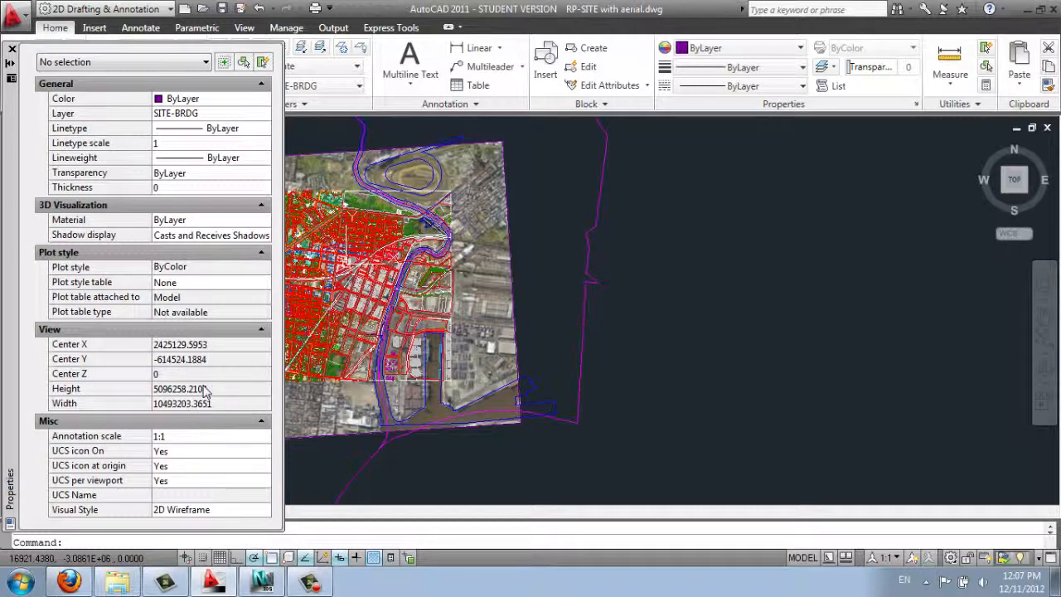
left_click(206, 61)
left_click(83, 76)
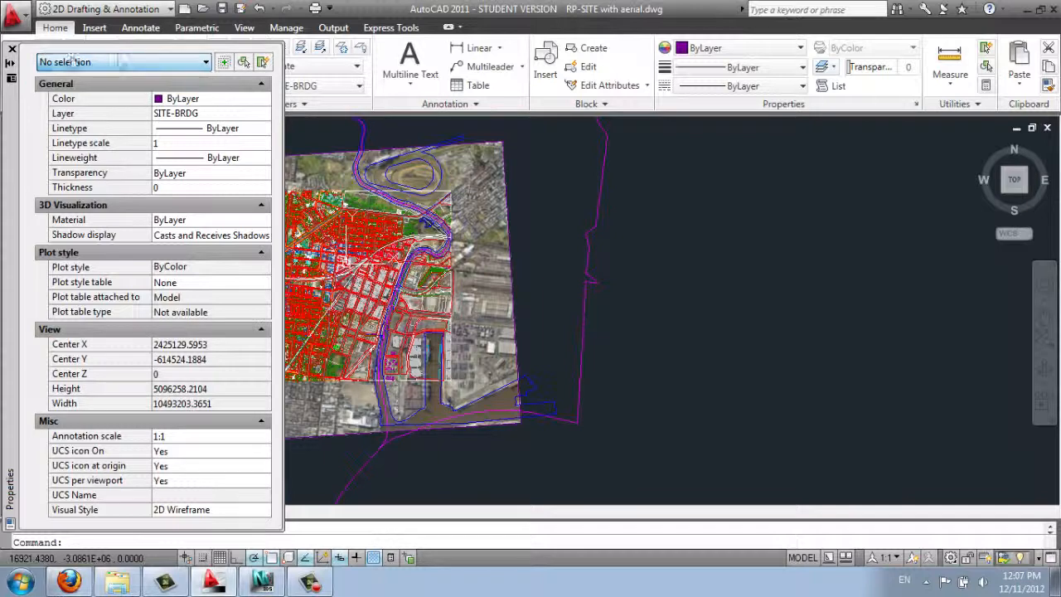
Select the aerial image with a crossing window over its edge and open its properties.
left_click(488, 211)
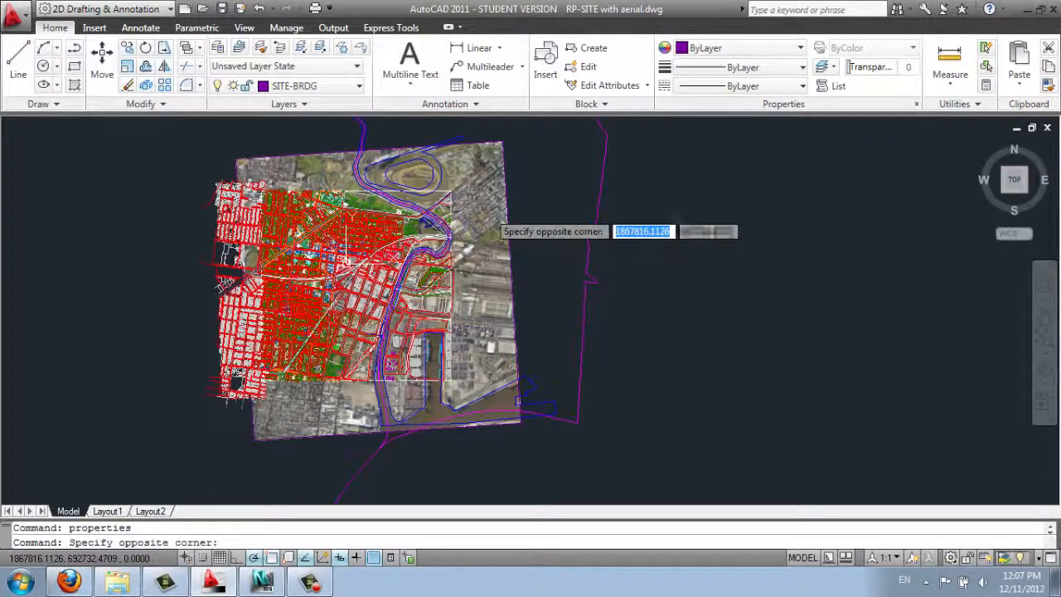
left_click(487, 210)
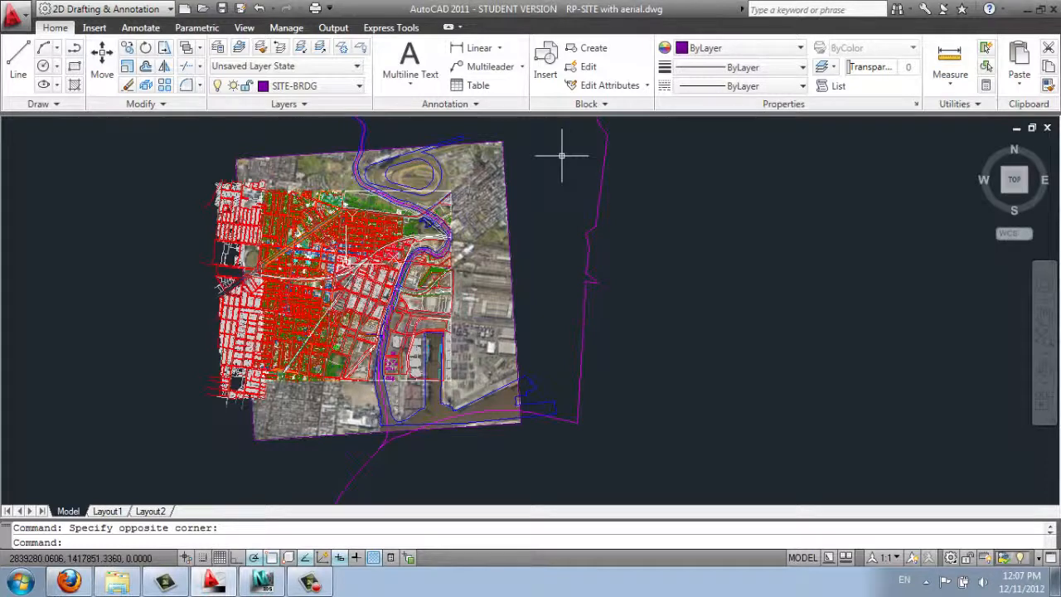
left_click(544, 157)
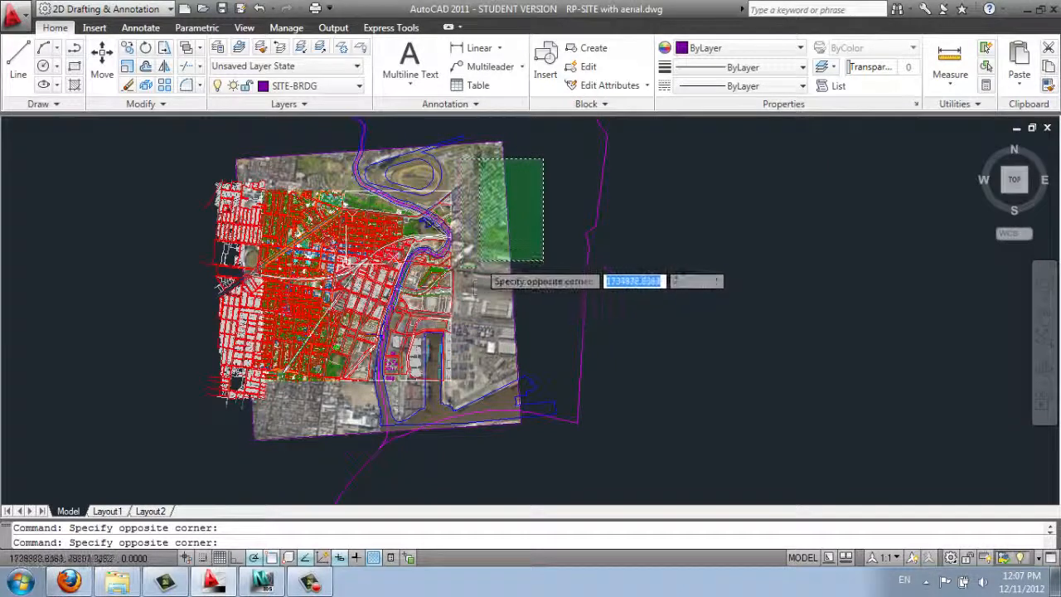
left_click(477, 261)
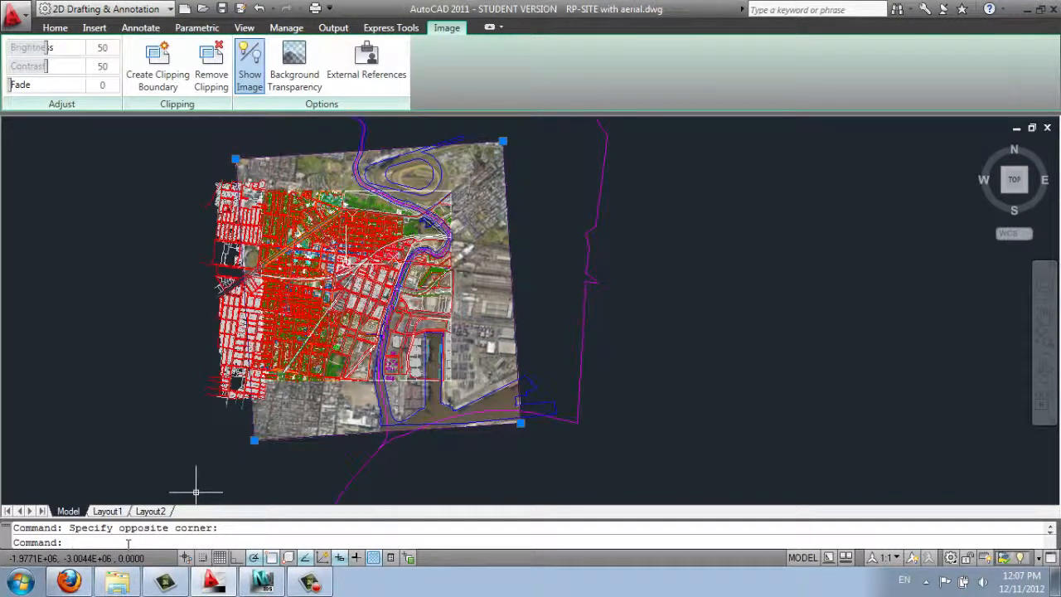
key("Return")
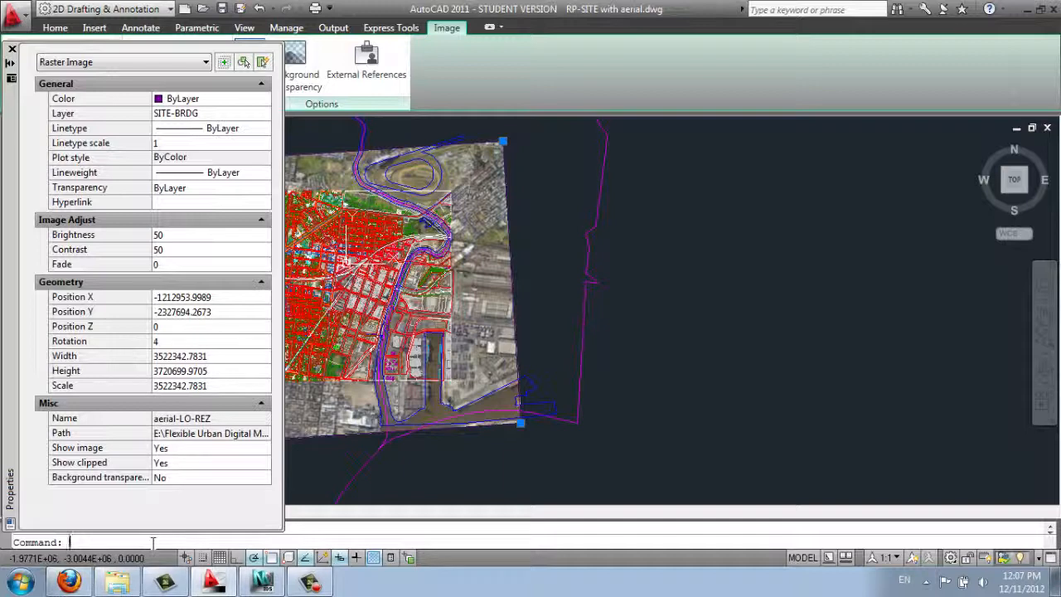
Set the drawing units' angle precision to 0.00 and reselect the aerial image to read its rotation and size.
type("tes")
key("Return")
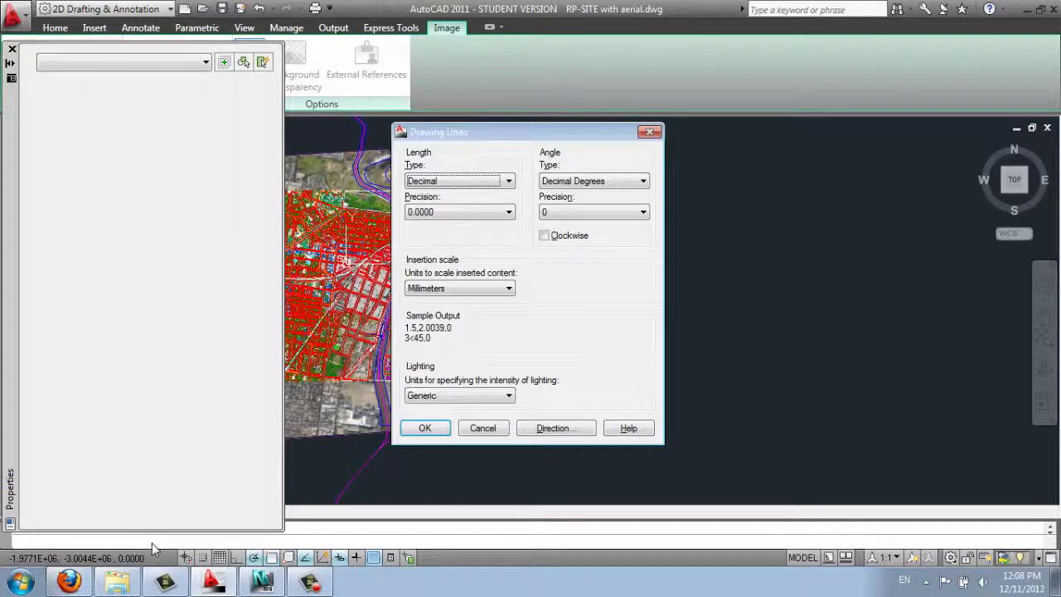
left_click(634, 212)
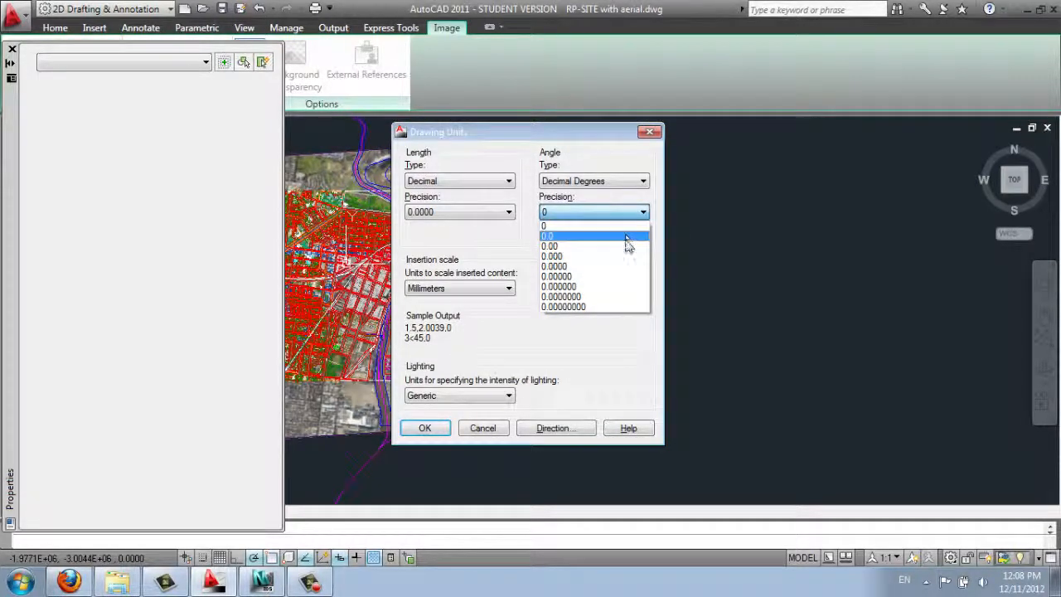
left_click(627, 247)
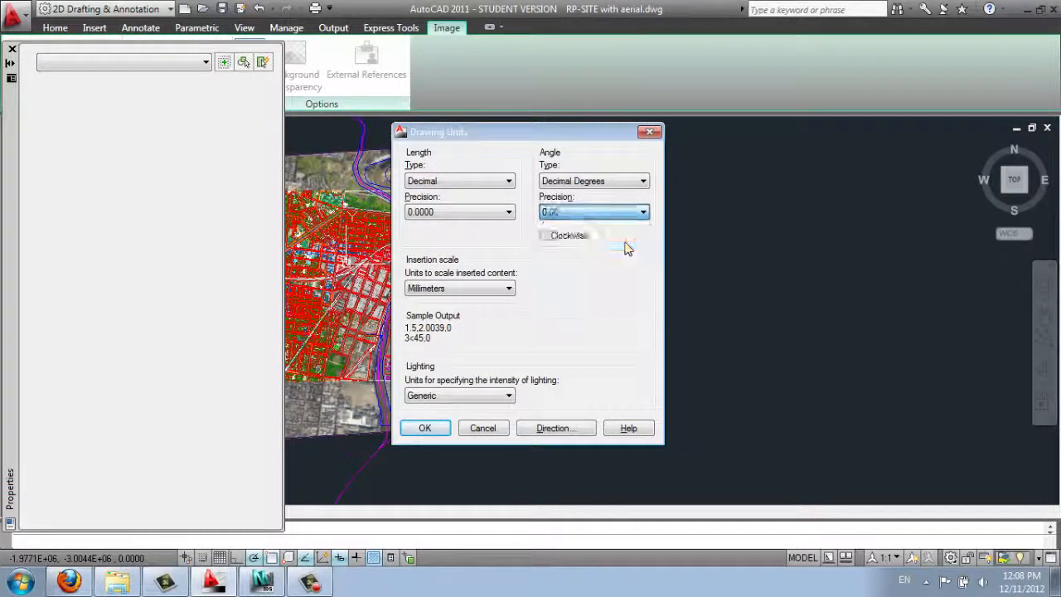
left_click(421, 428)
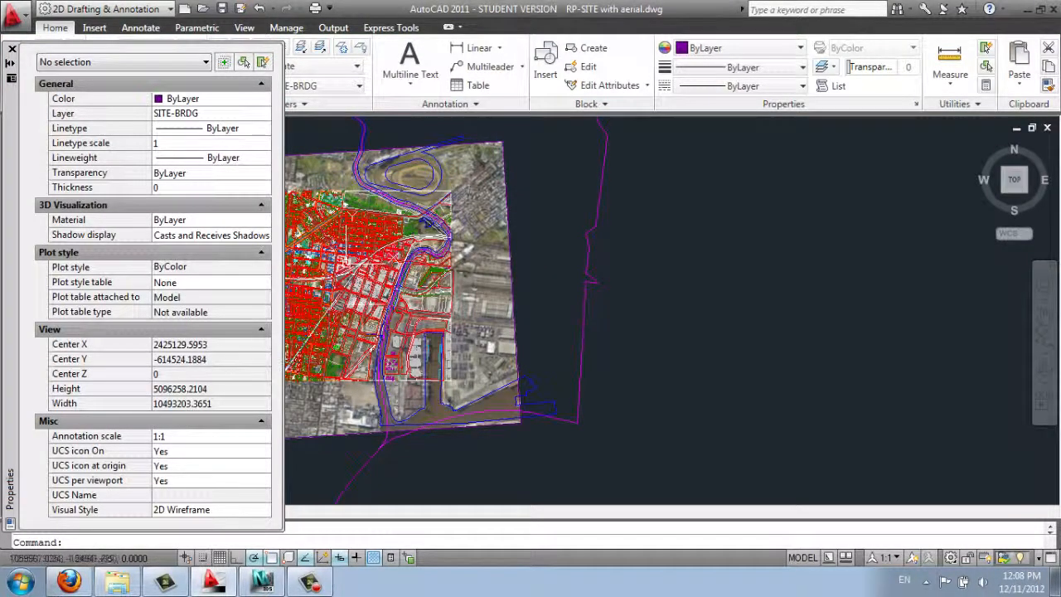
left_click(553, 248)
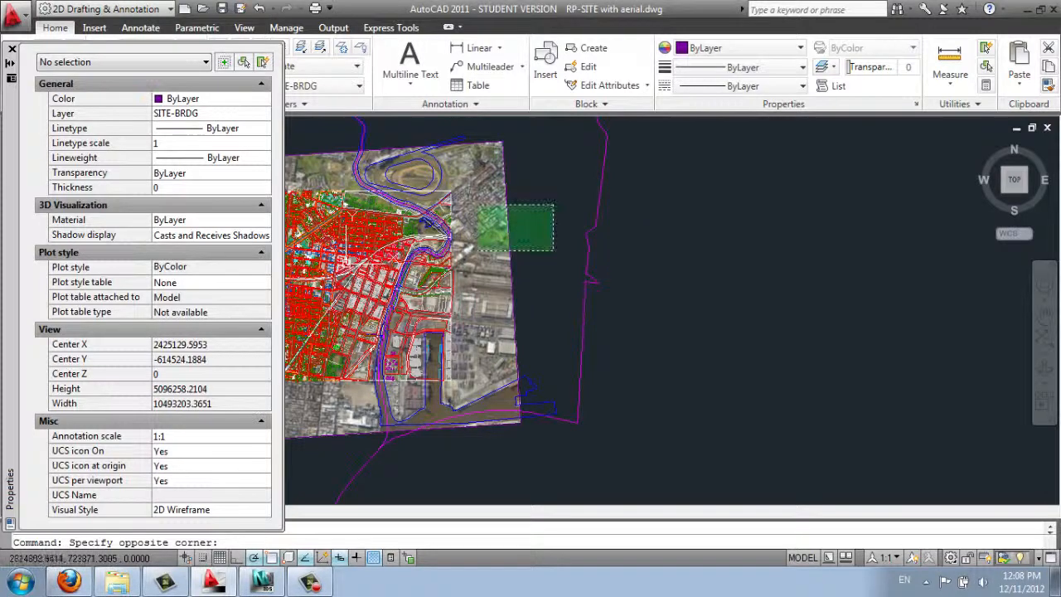
left_click(368, 257)
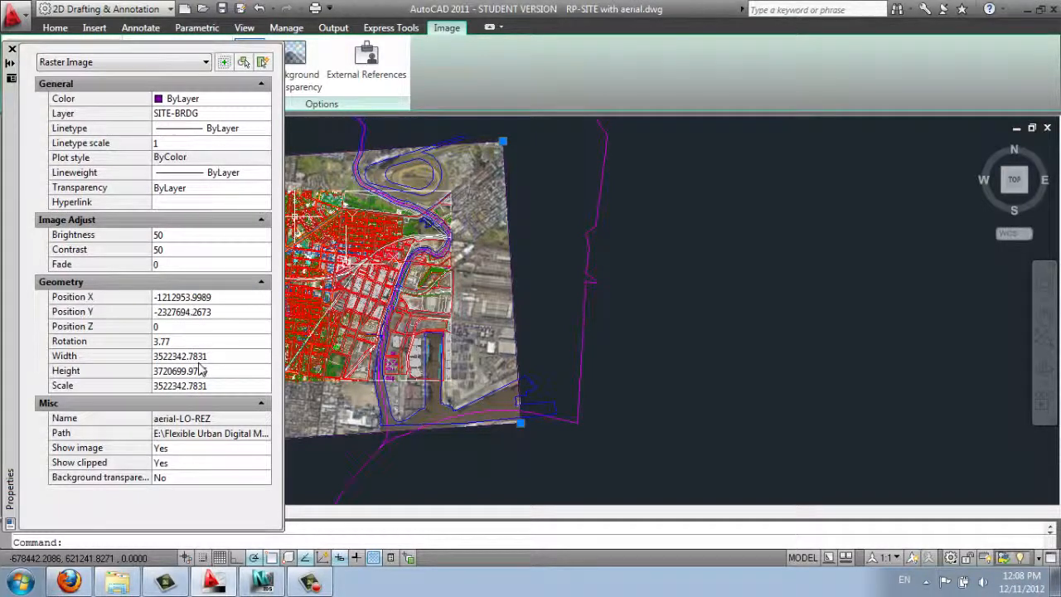
Switch to 3ds Max and draw a standard plane over the terrain, about 4310 m long and 4043 m wide.
left_click(262, 580)
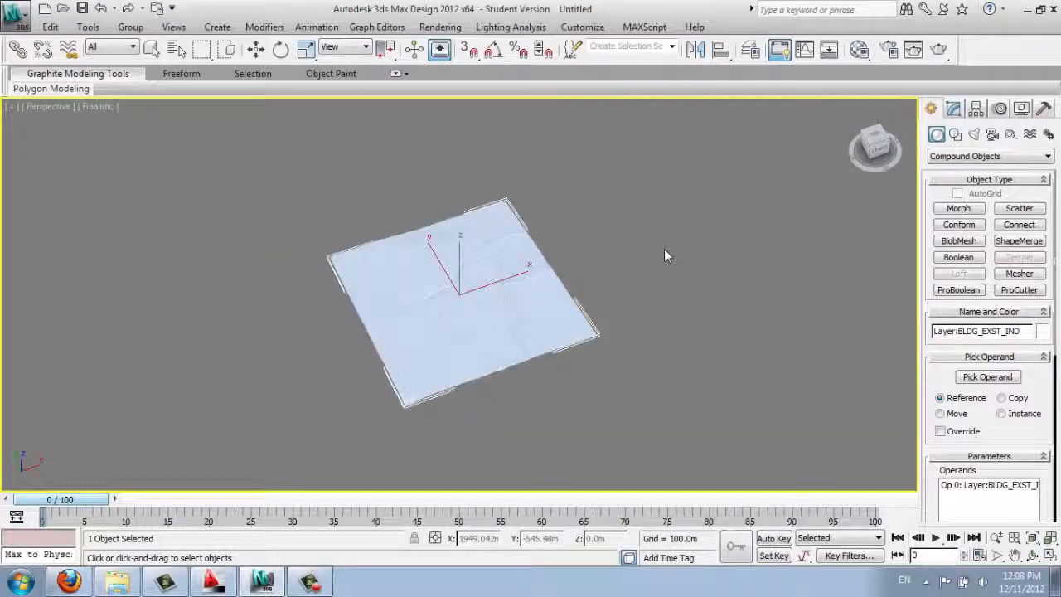
left_click(1027, 155)
left_click(980, 171)
left_click(1002, 156)
left_click(1003, 159)
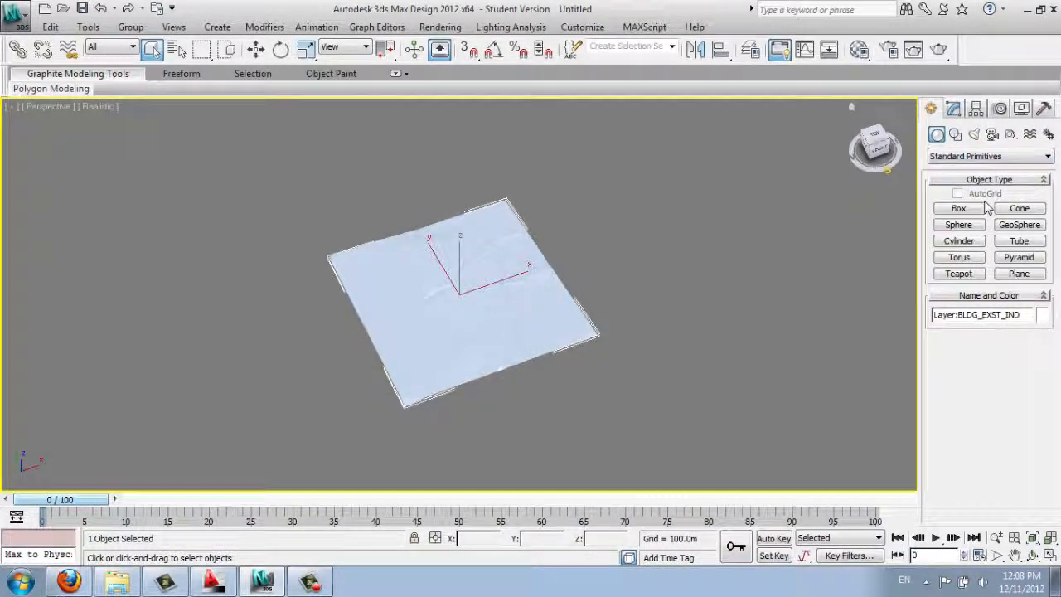
left_click(1003, 274)
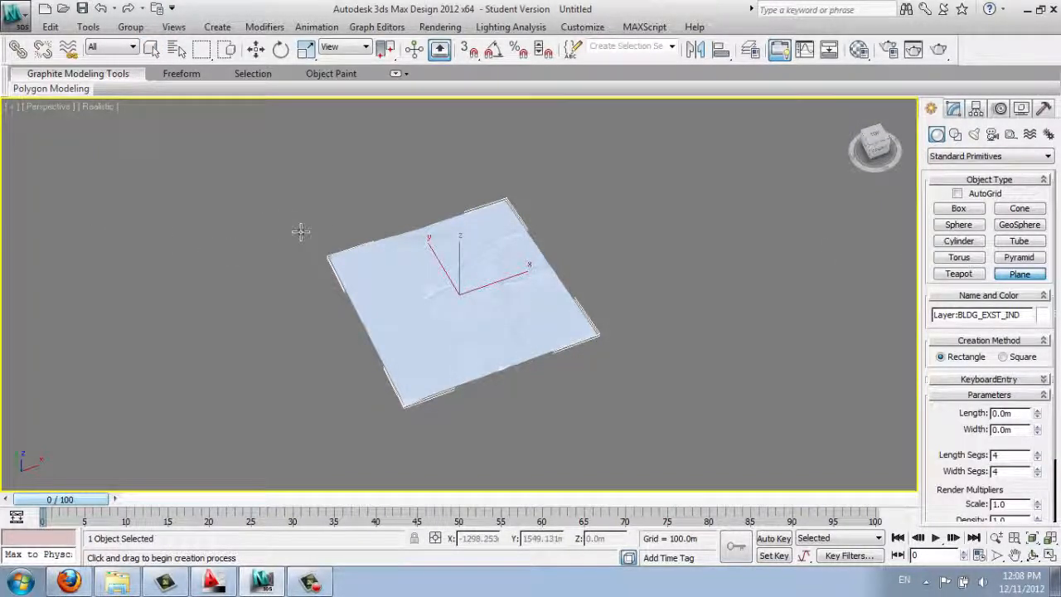
left_click_drag(270, 222, 713, 358)
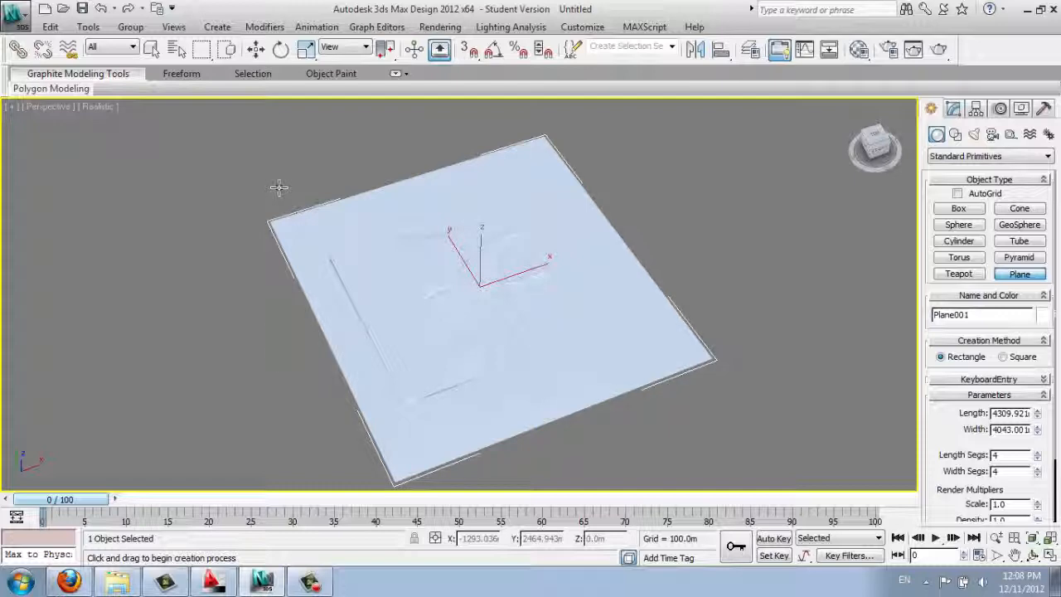
Copy the aerial image's width from AutoCAD and try it as the 3ds Max plane's length, 3522342.7831.
left_click(213, 580)
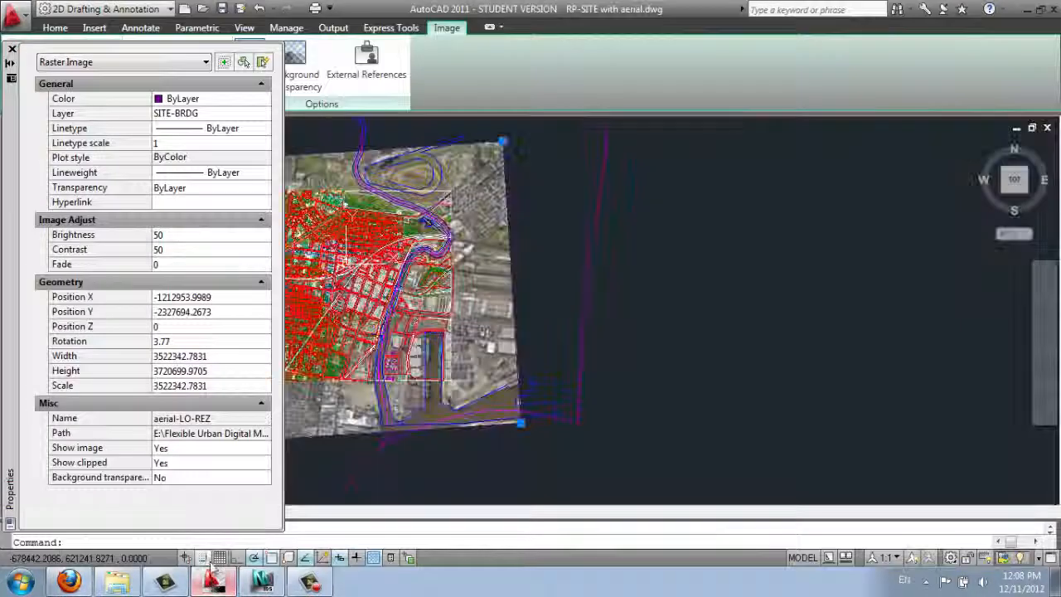
left_click(183, 357)
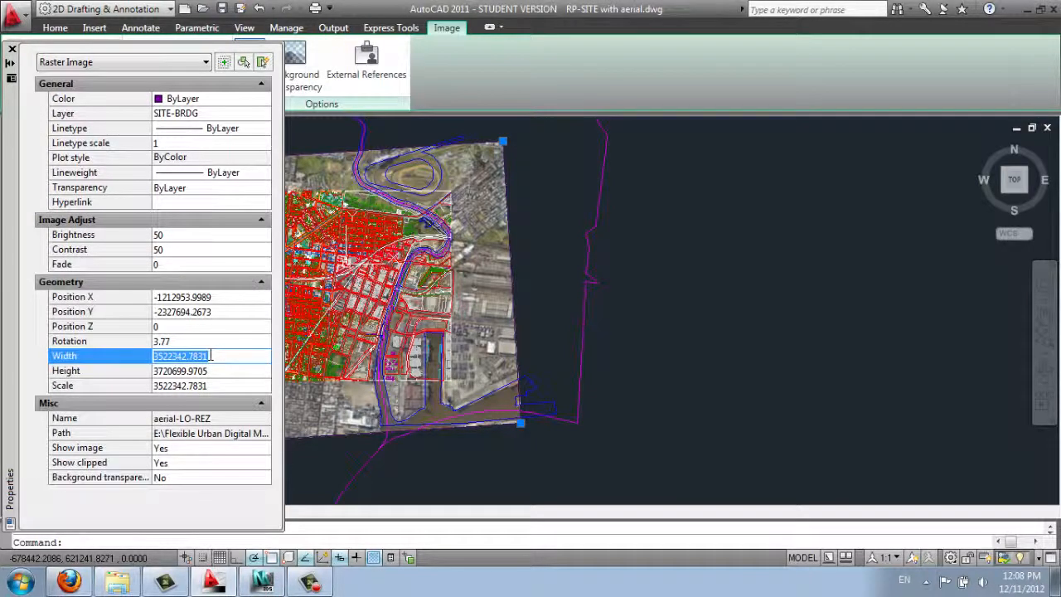
right_click(207, 356)
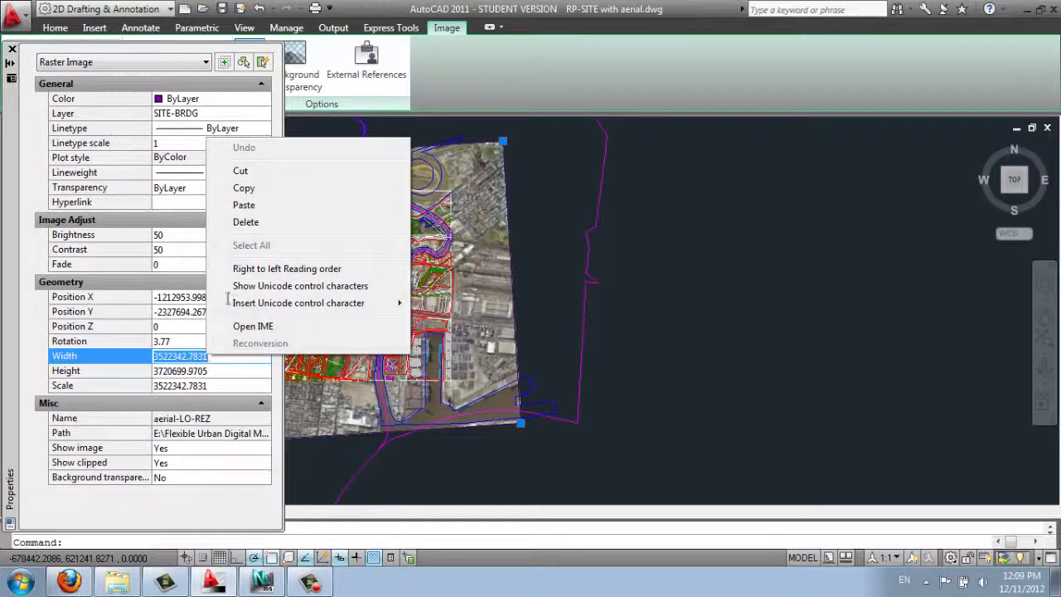
left_click(249, 188)
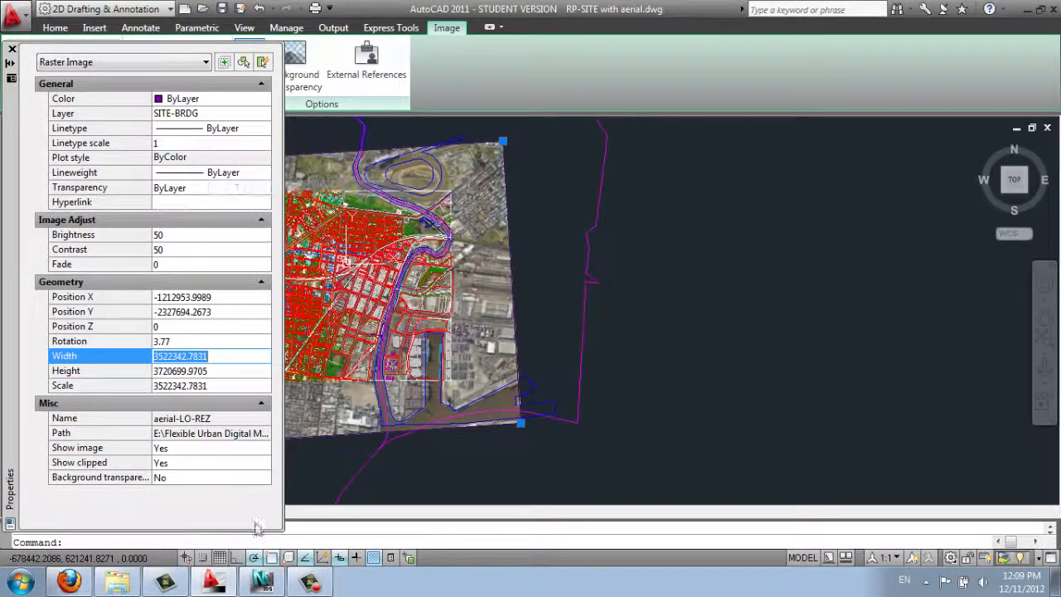
left_click(258, 583)
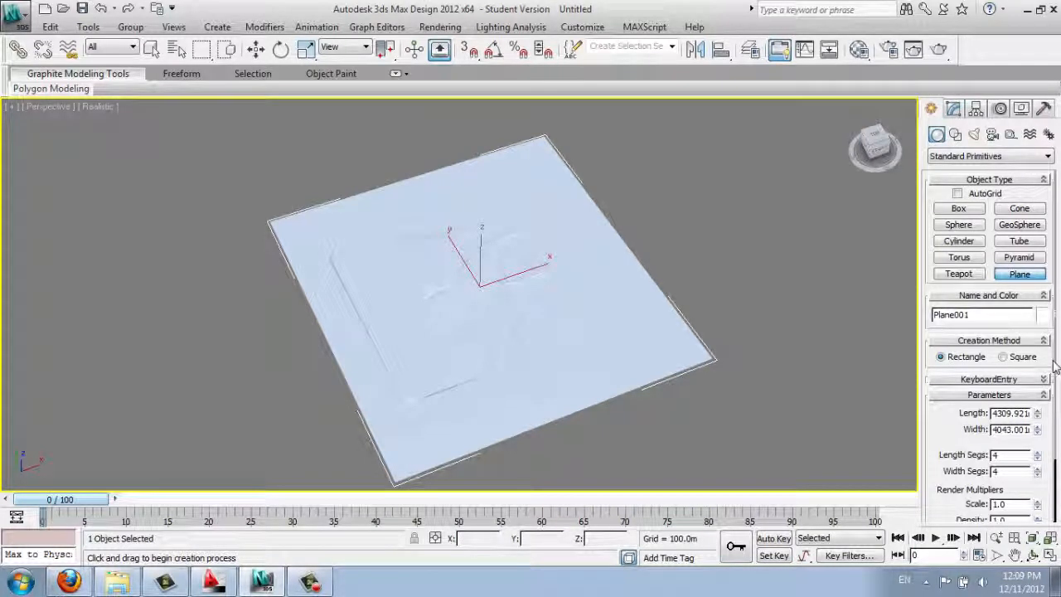
scroll(1055, 365, "down", 3)
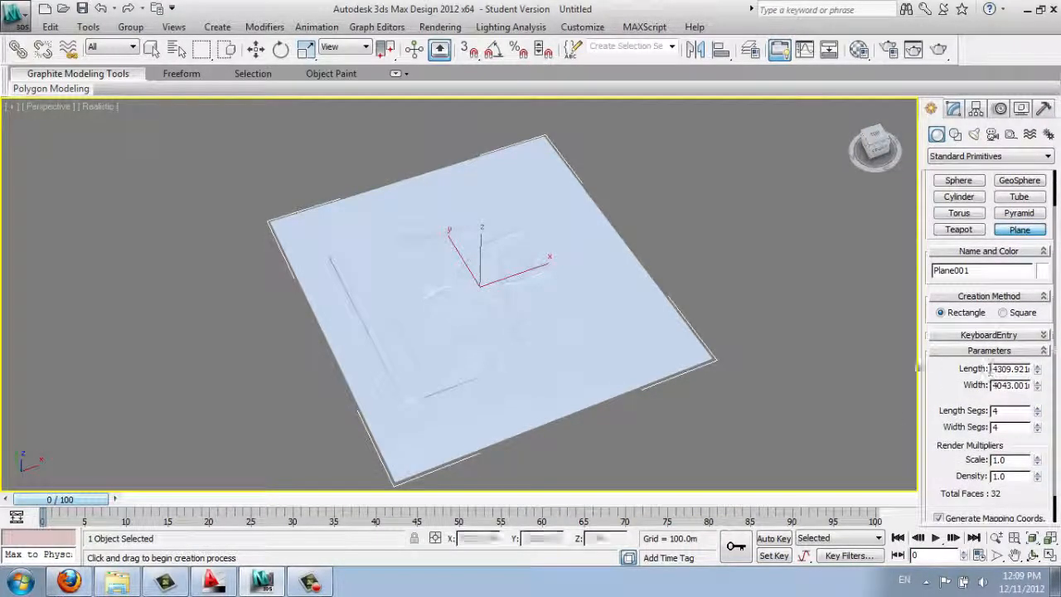
left_click_drag(917, 364, 953, 358)
double_click(1011, 412)
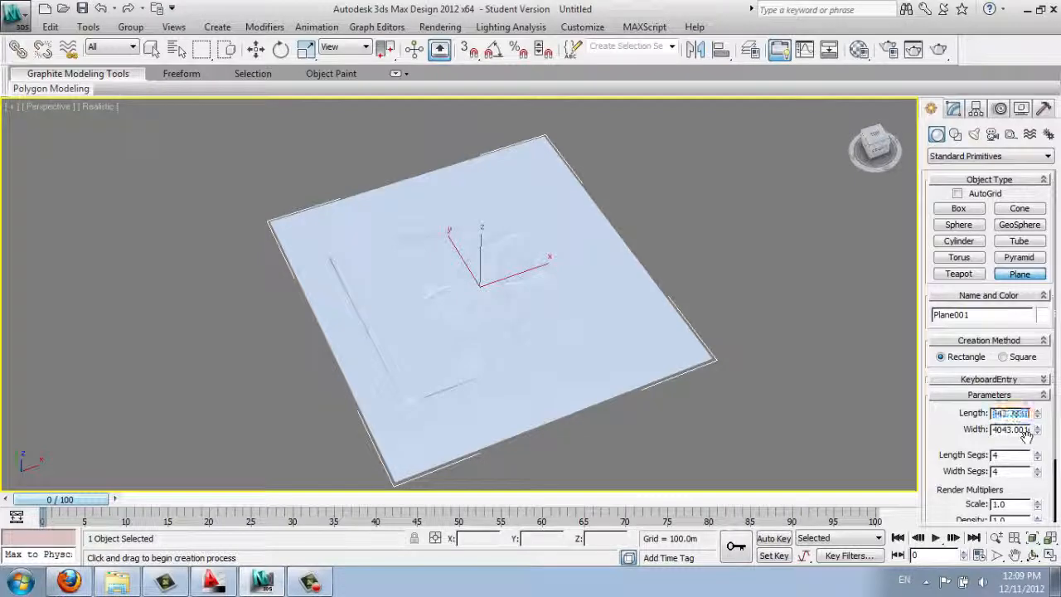
left_click(212, 580)
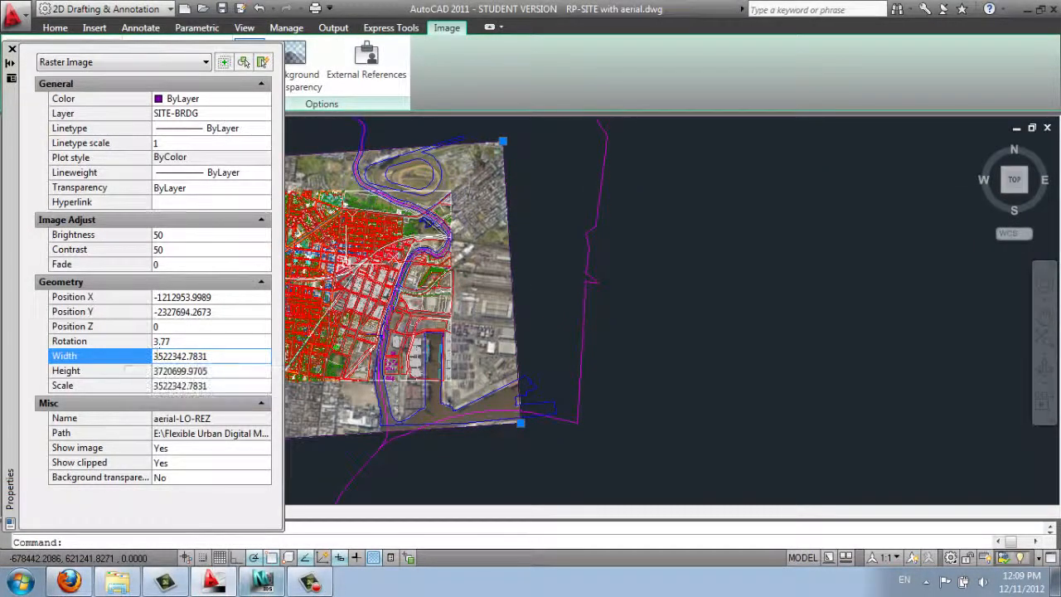
left_click(262, 582)
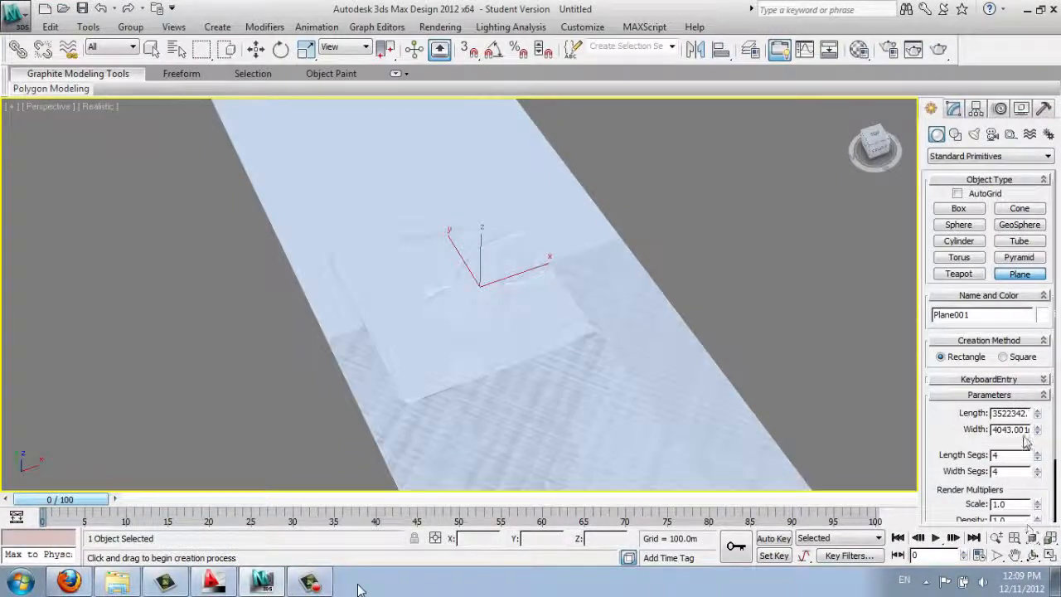
Copy the aerial image's width from AutoCAD and set the 3ds Max plane's width to 3522342.7831mm.
left_click(214, 582)
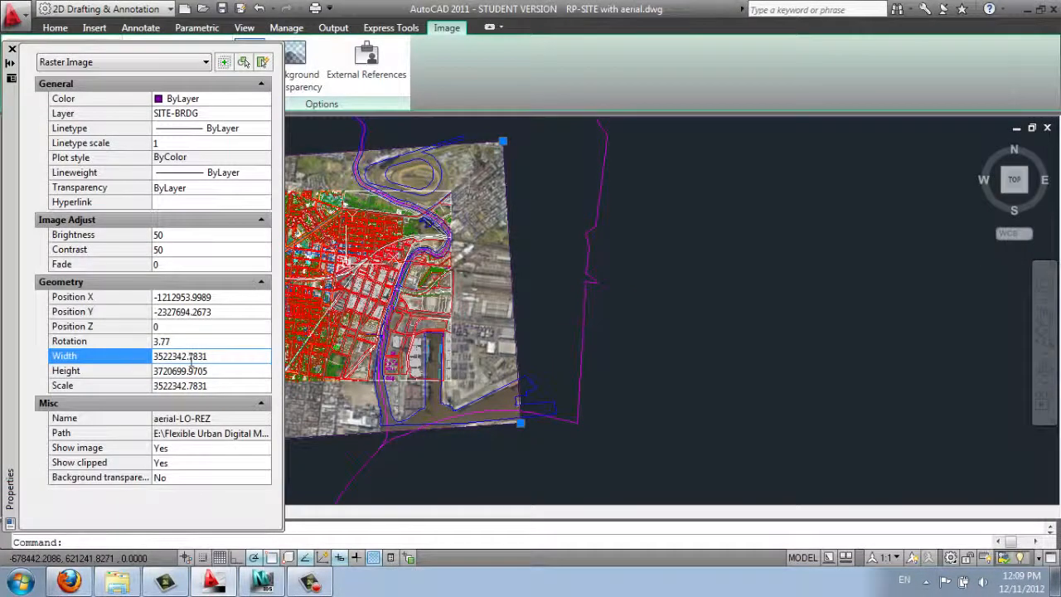
double_click(218, 355)
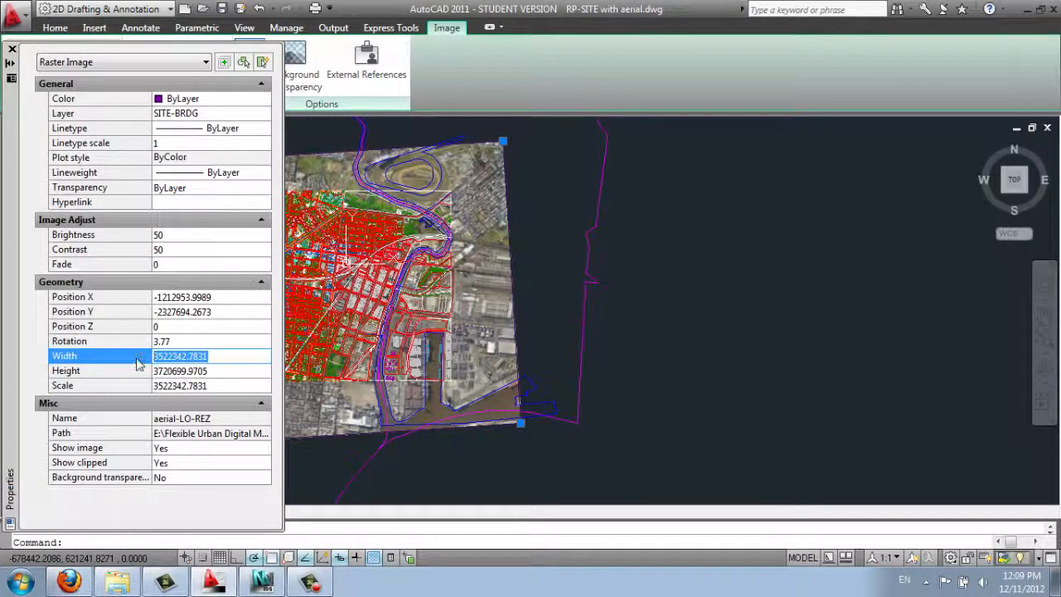
left_click(262, 582)
double_click(1007, 429)
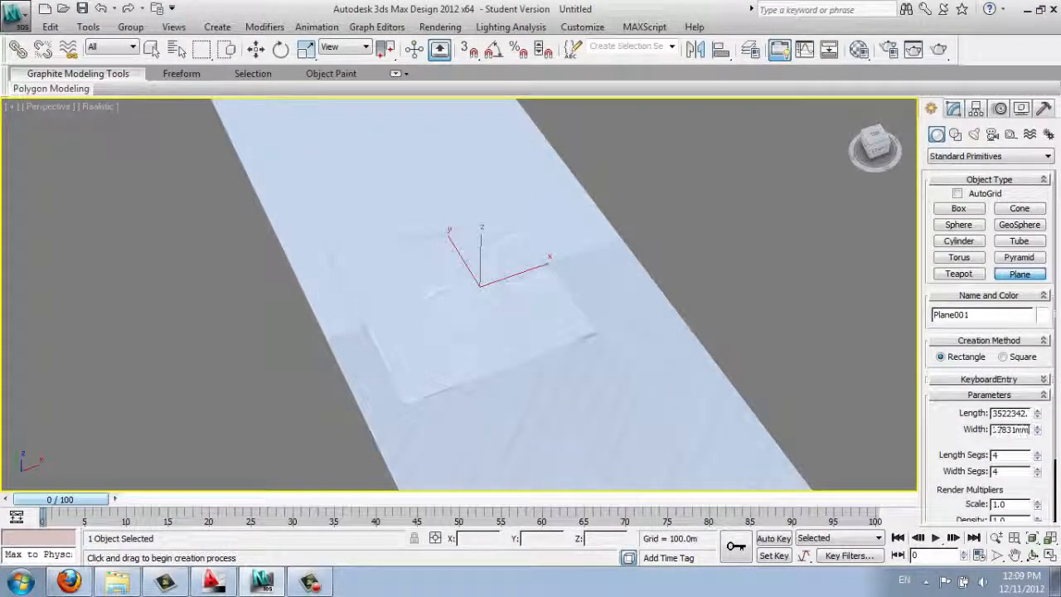
key("Return")
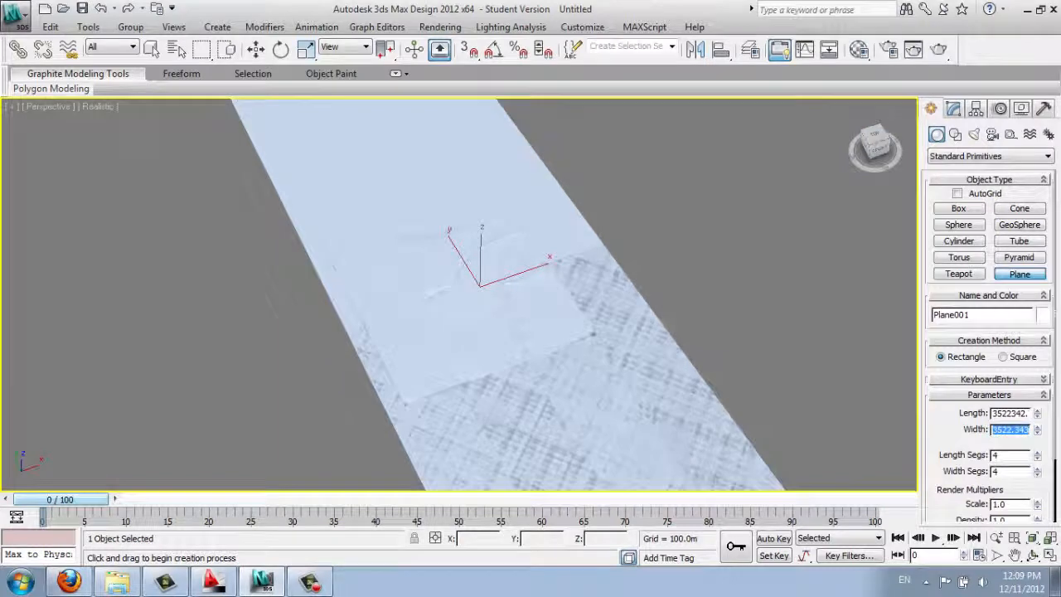
Copy the aerial image's height from AutoCAD and set the 3ds Max plane's length to 3720699.9705 mm.
left_click(217, 580)
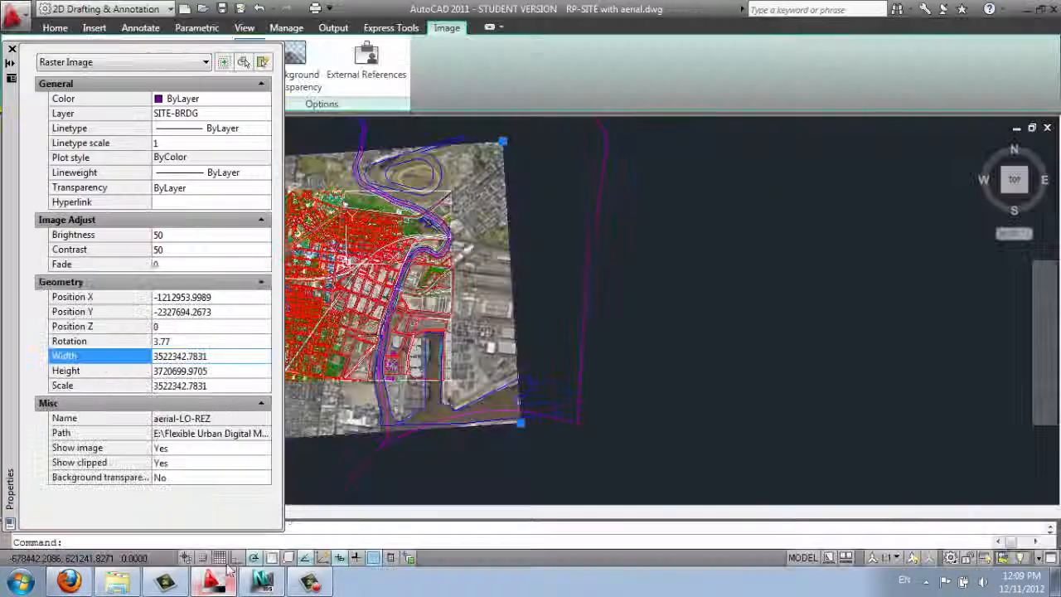
left_click(213, 370)
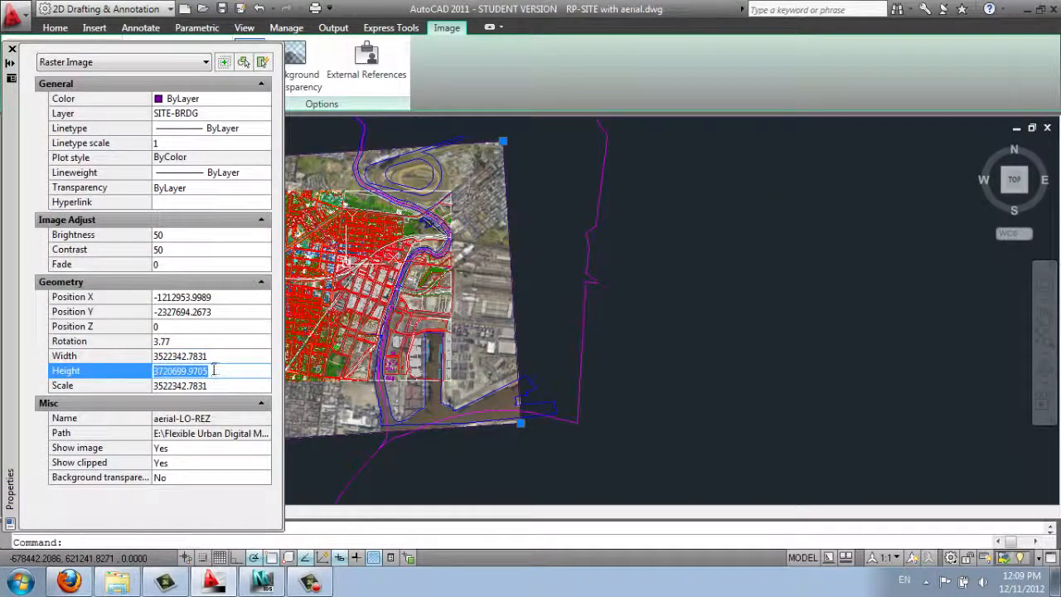
left_click(247, 587)
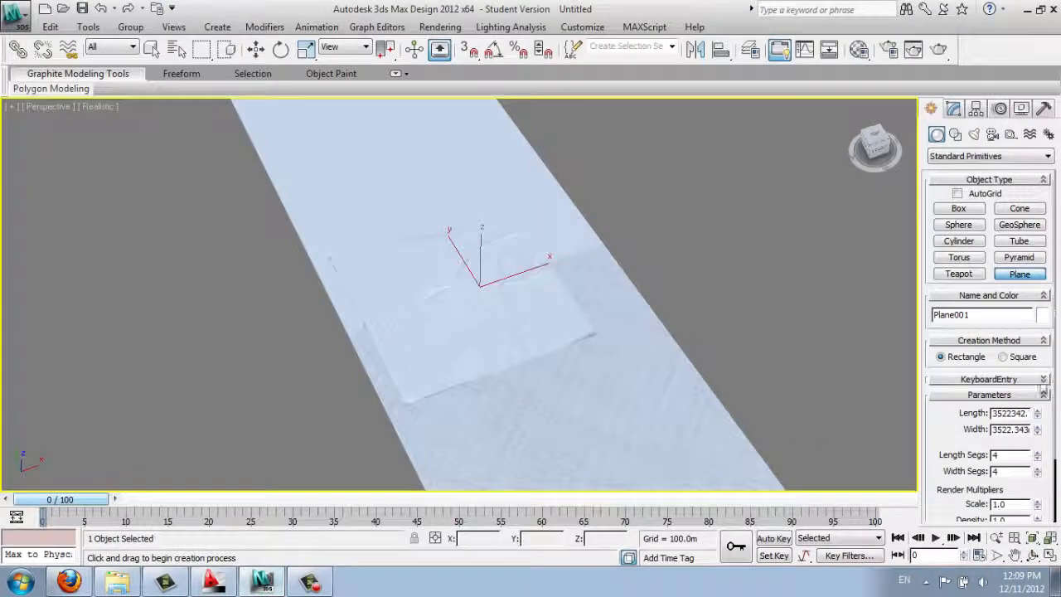
double_click(1001, 413)
key("ctrl+v")
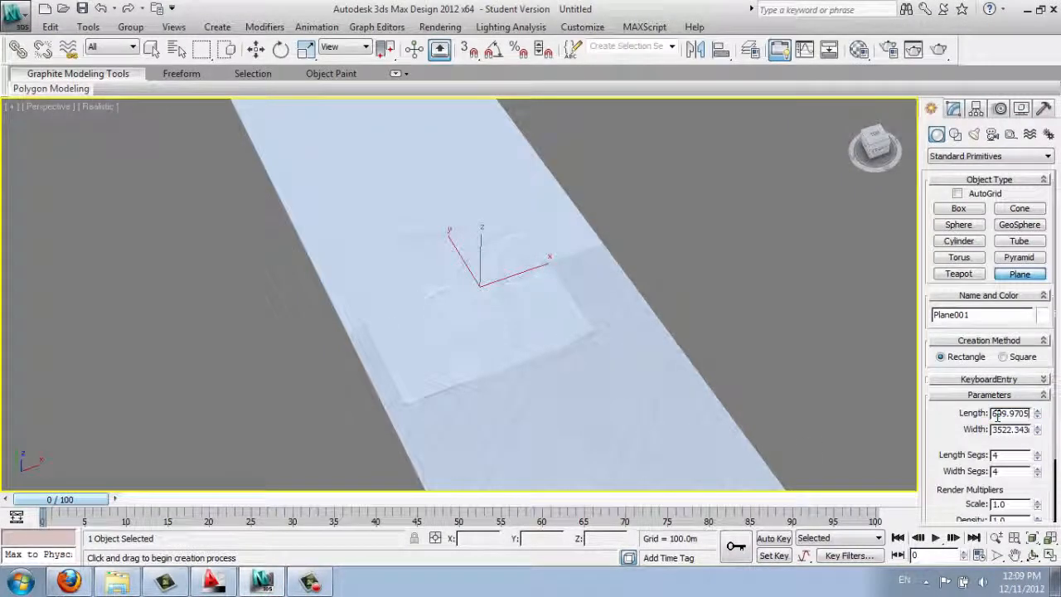
key("Return")
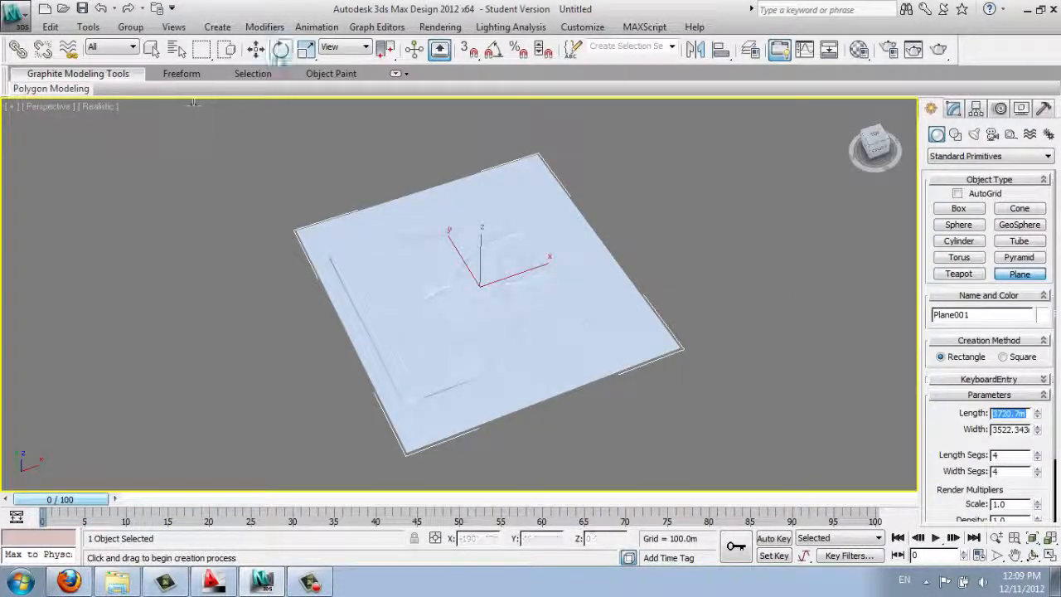
Rotate the plane 3.77 degrees about the world Z axis, using the rotation copied from the aerial image in AutoCAD.
left_click(280, 51)
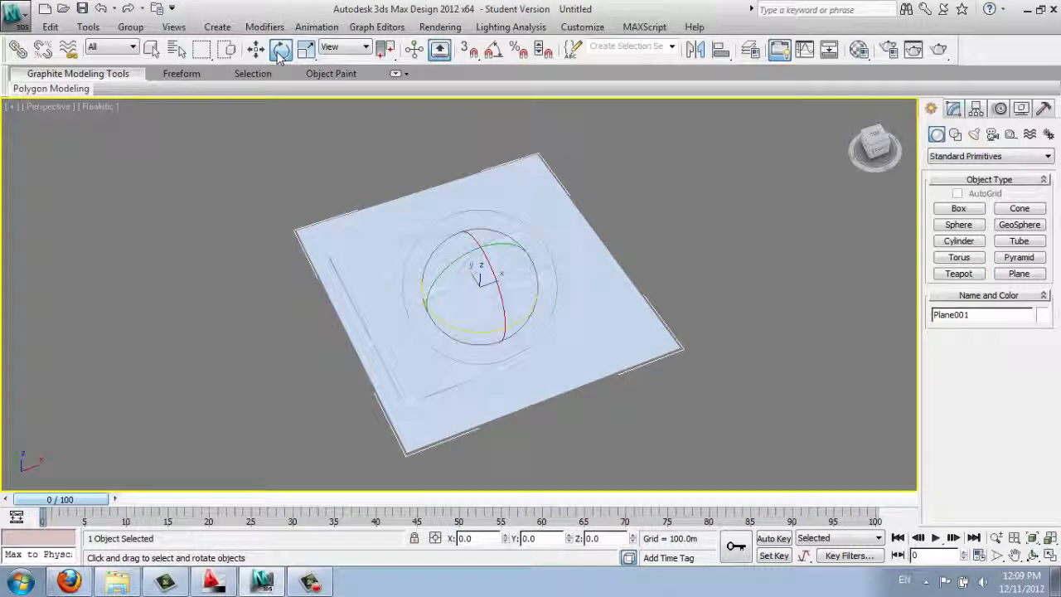
right_click(280, 51)
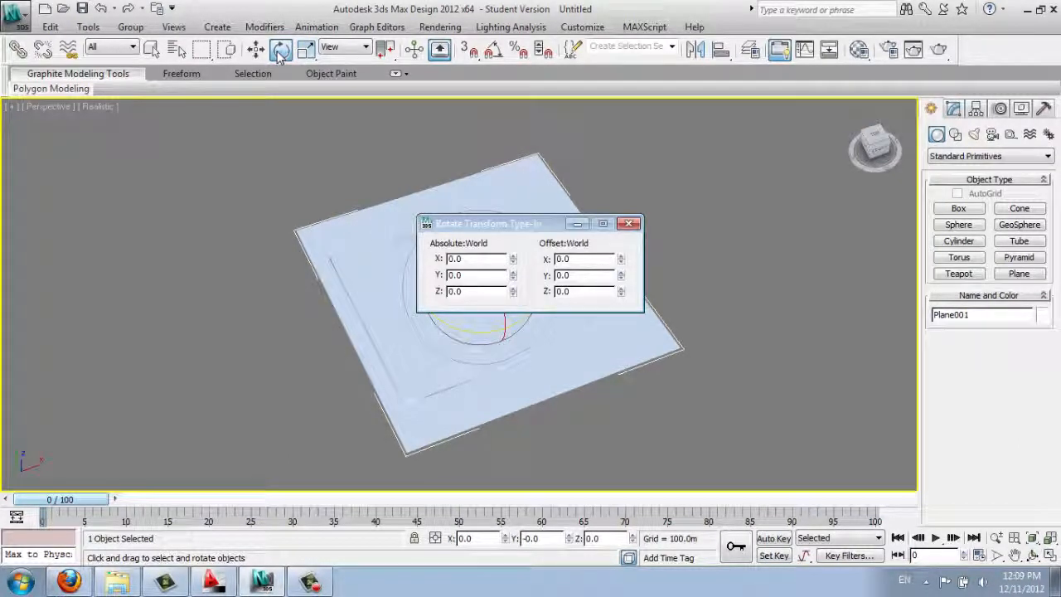
left_click(224, 581)
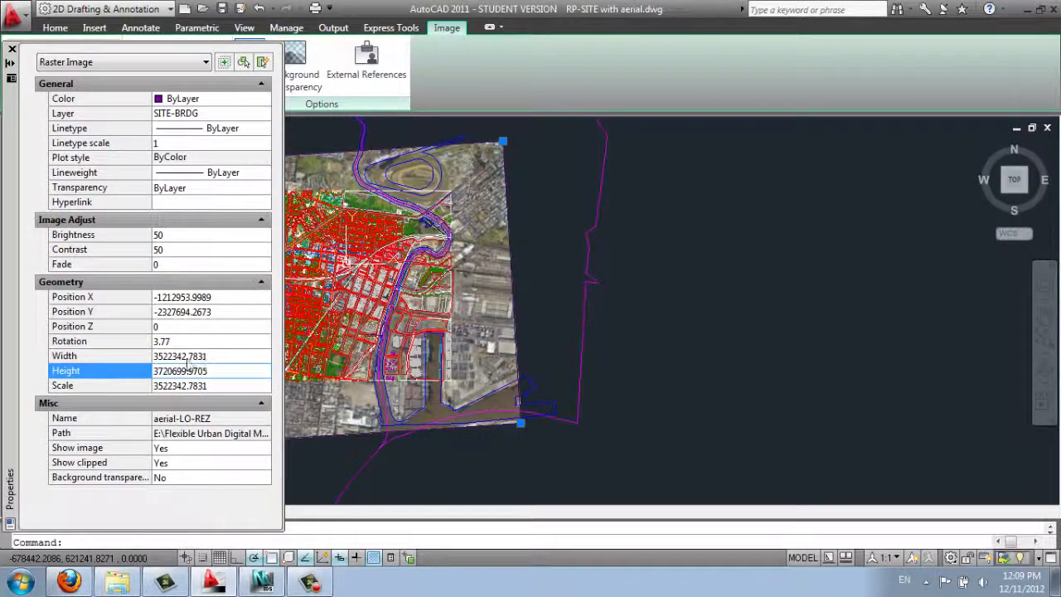
left_click(168, 341)
key("ctrl+c")
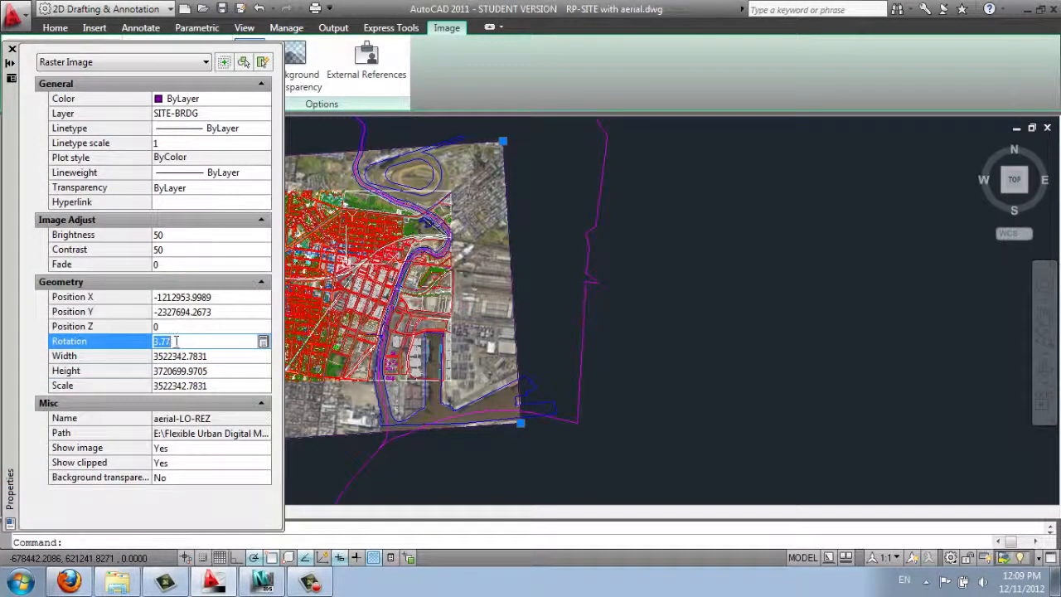
left_click(263, 581)
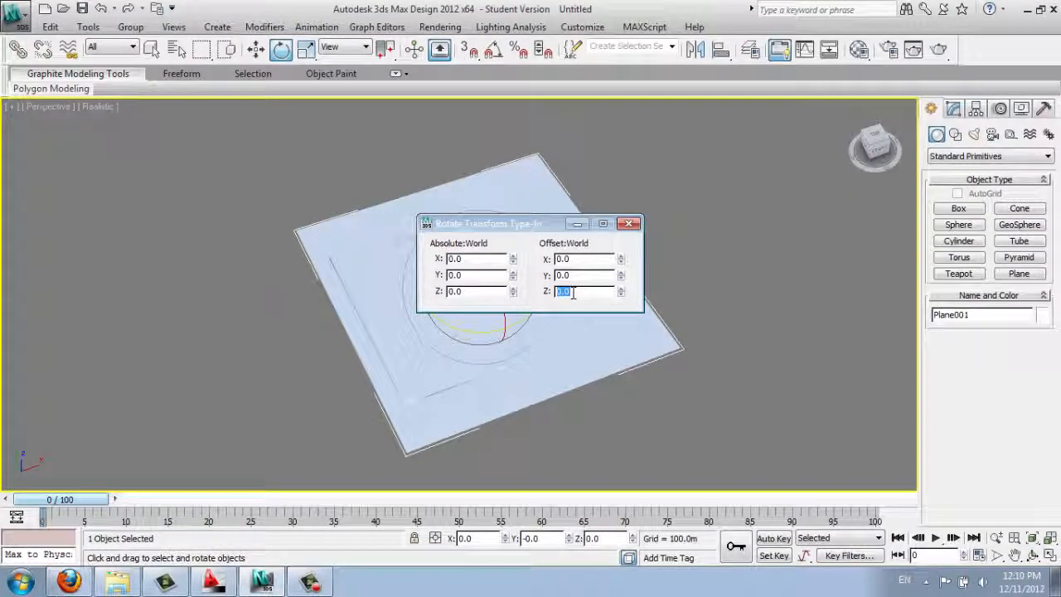
key("ctrl+v")
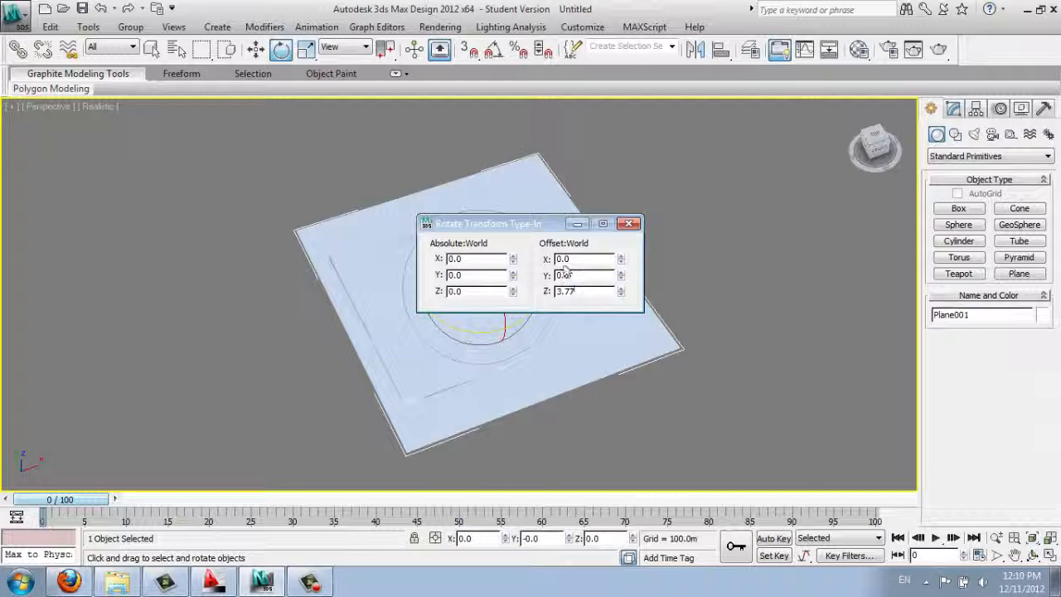
key("Return")
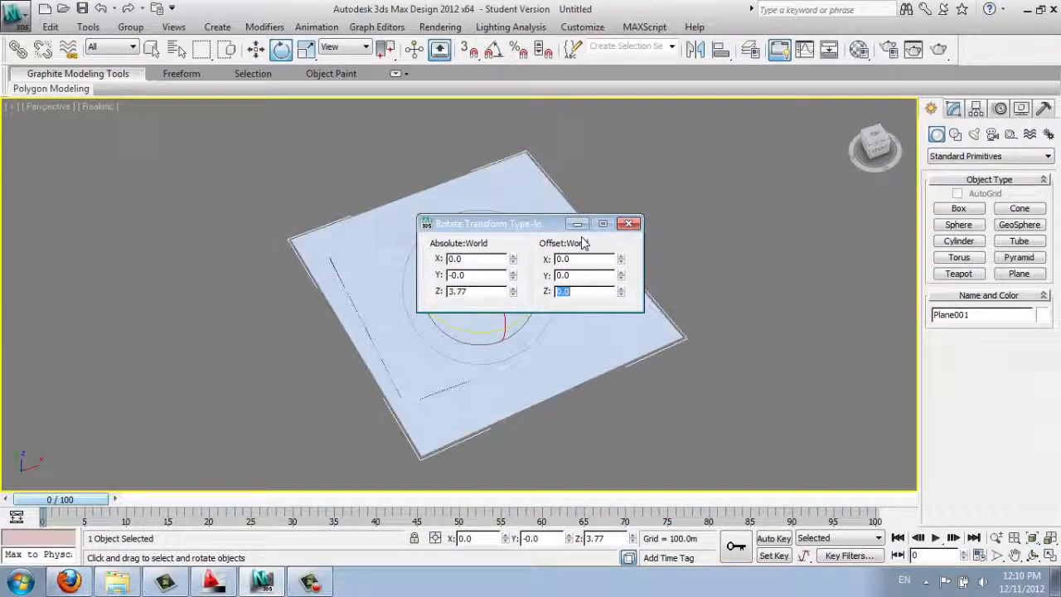
left_click(578, 225)
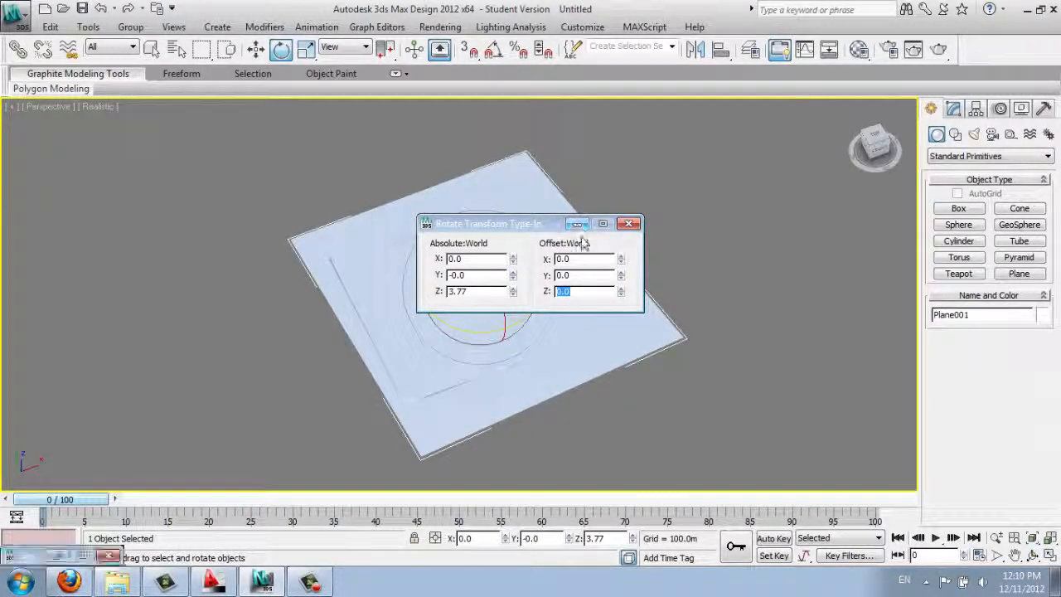
left_click(257, 49)
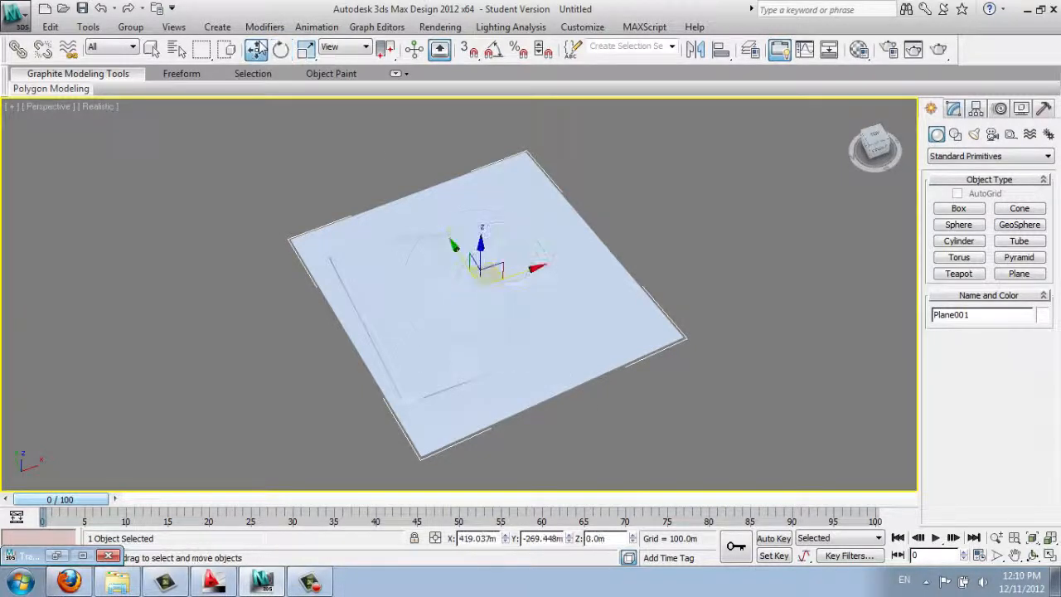
left_click(152, 49)
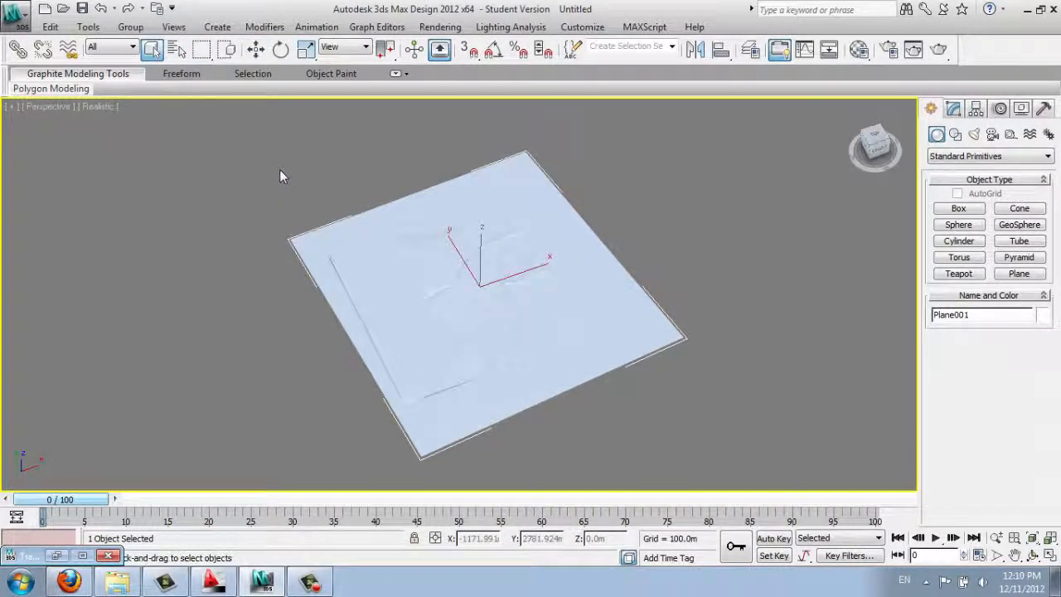
middle_click_drag(682, 249, 702, 229)
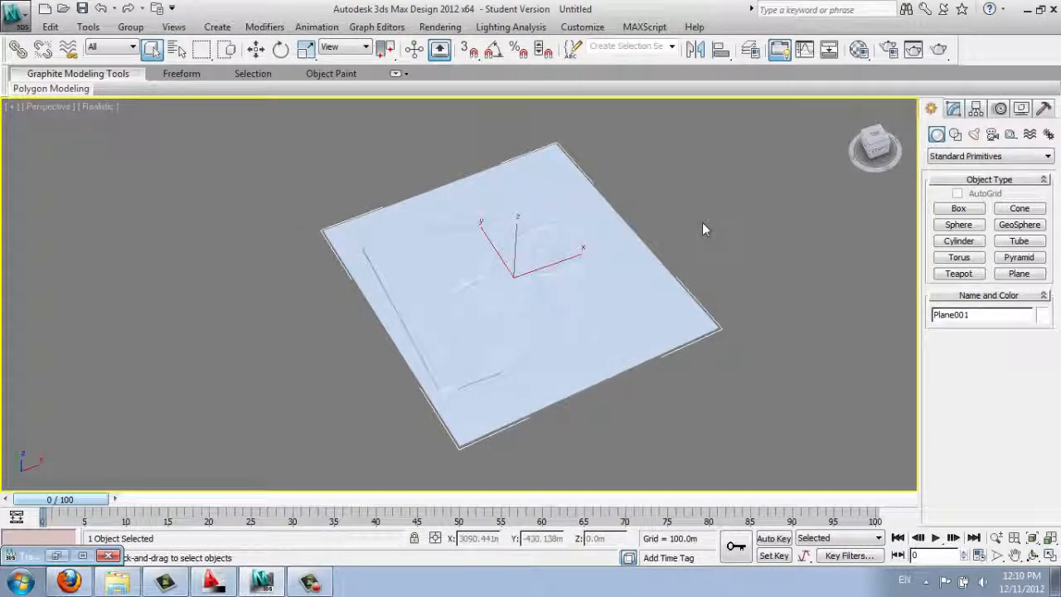
left_click(217, 582)
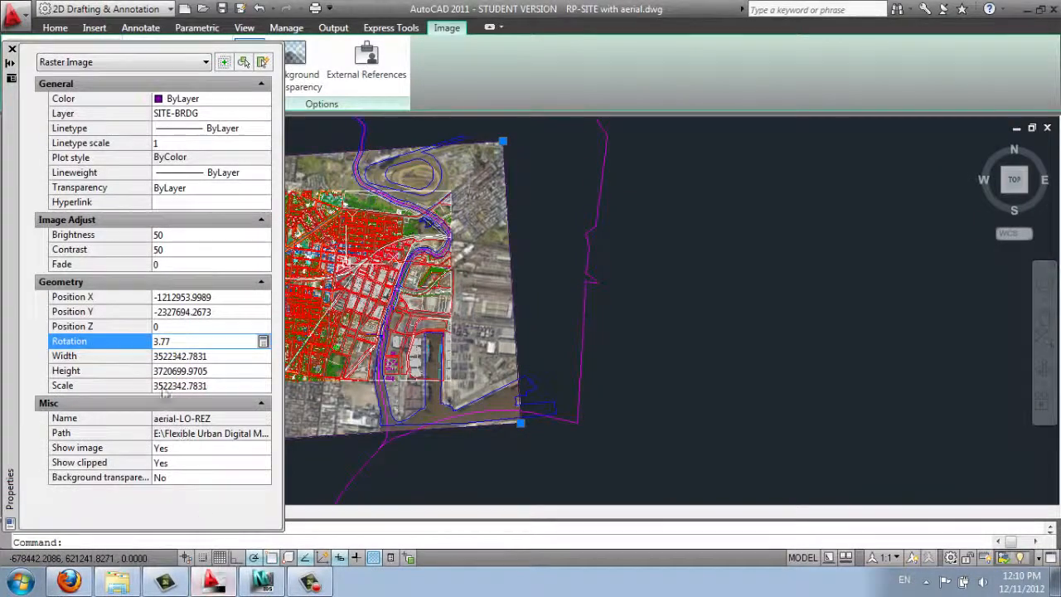
left_click(189, 297)
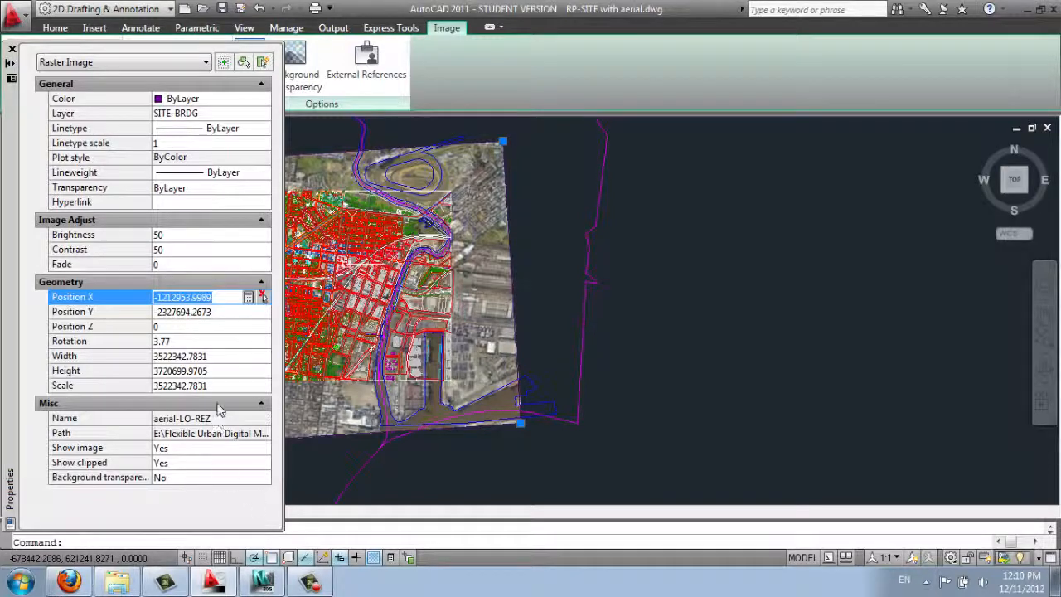
left_click(262, 582)
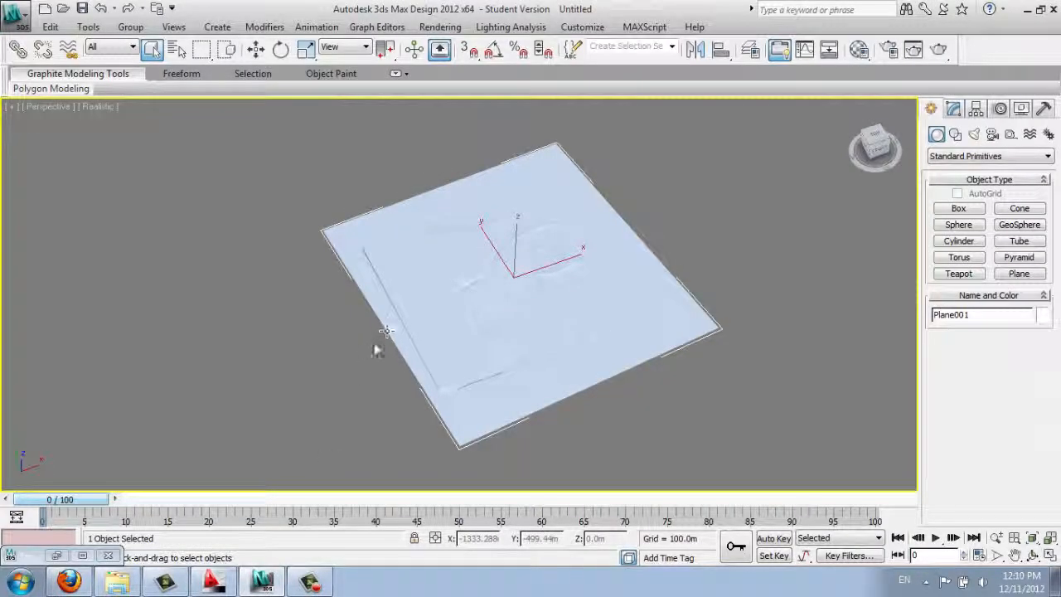
key("F12")
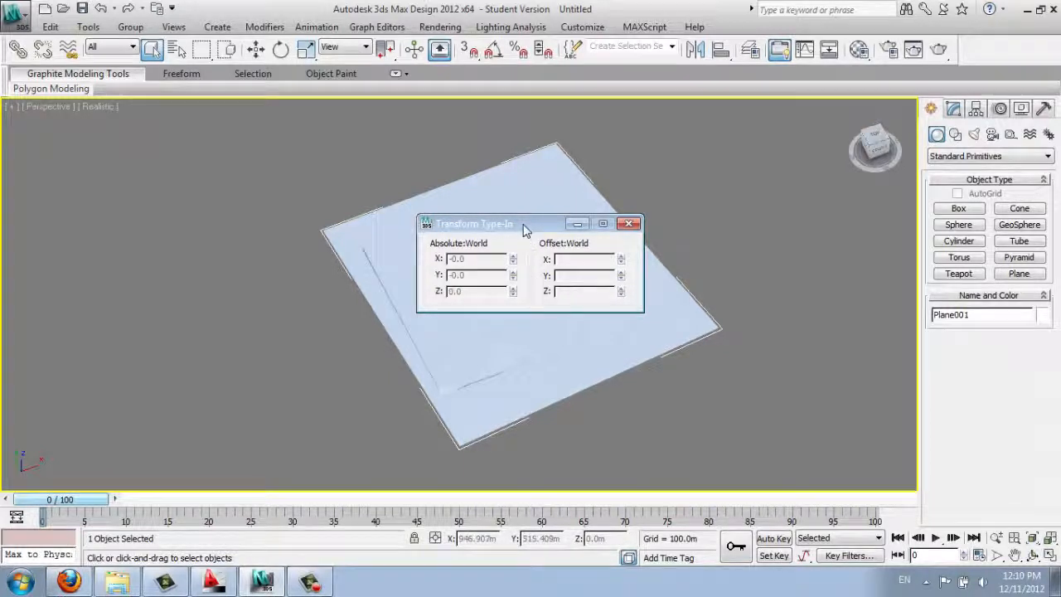
left_click(629, 223)
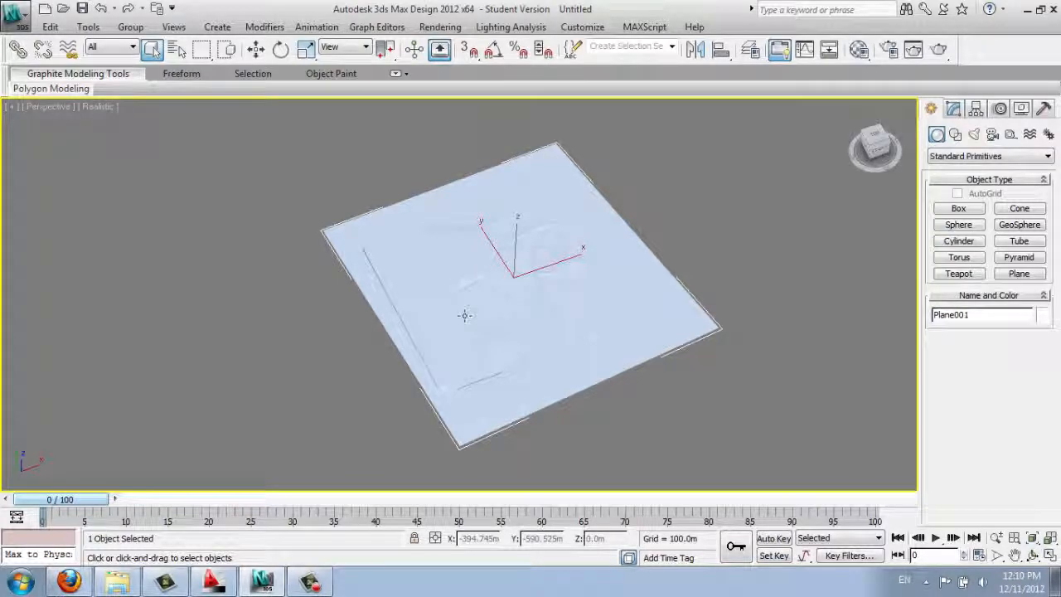
Switch to AutoCAD, close the image's properties and trace a polyline through all four corners of the aerial image, back to its start.
left_click(227, 585)
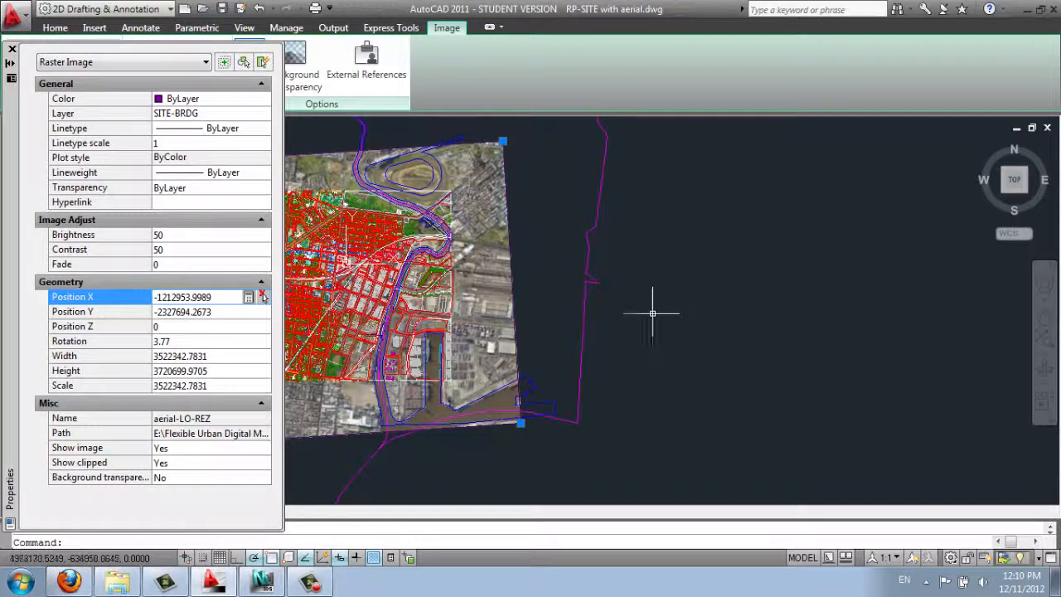
left_click(12, 49)
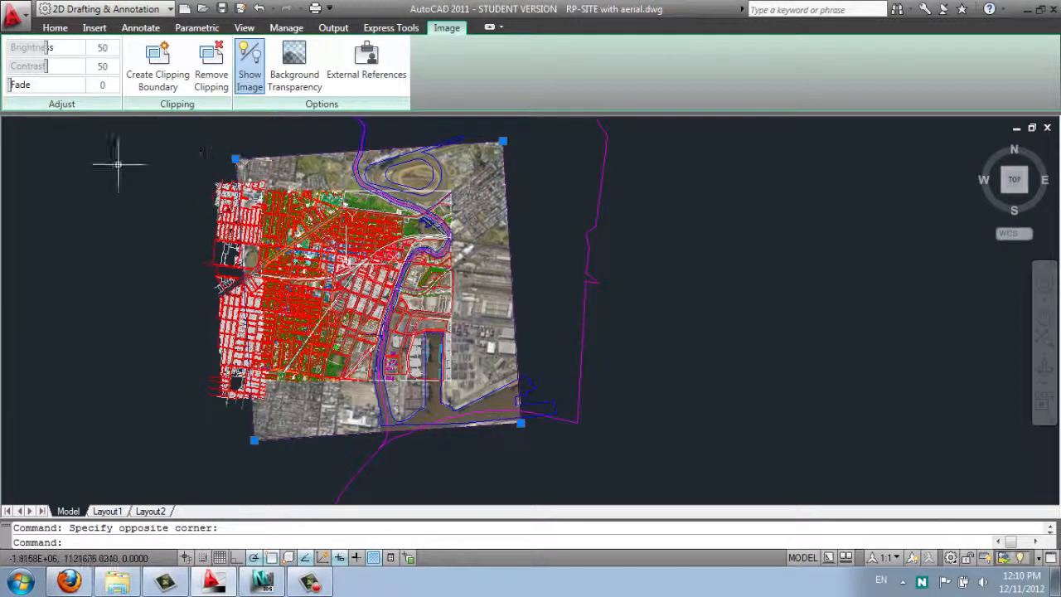
left_click(55, 28)
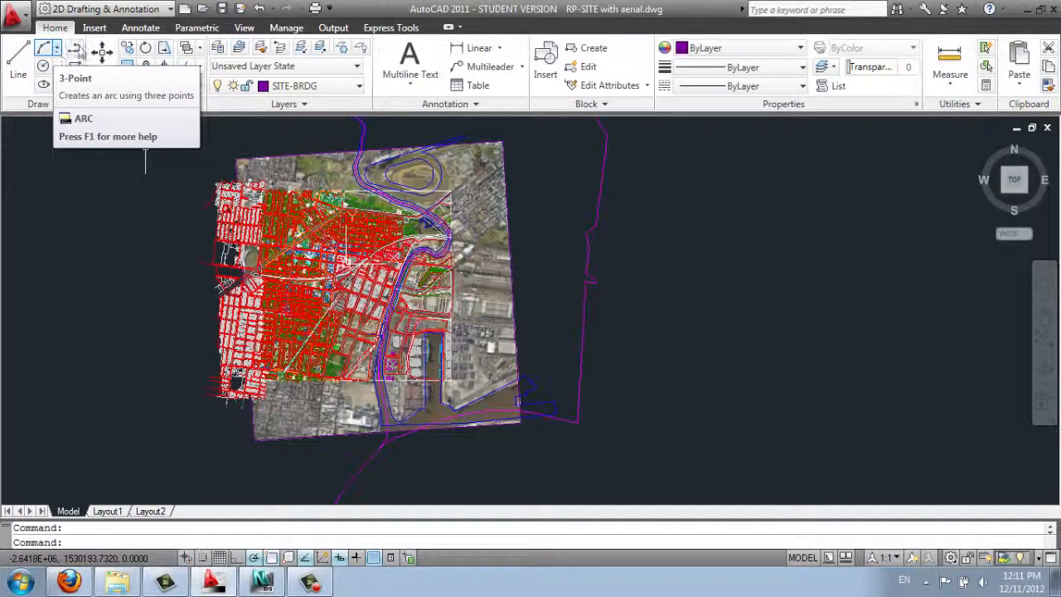
left_click(74, 48)
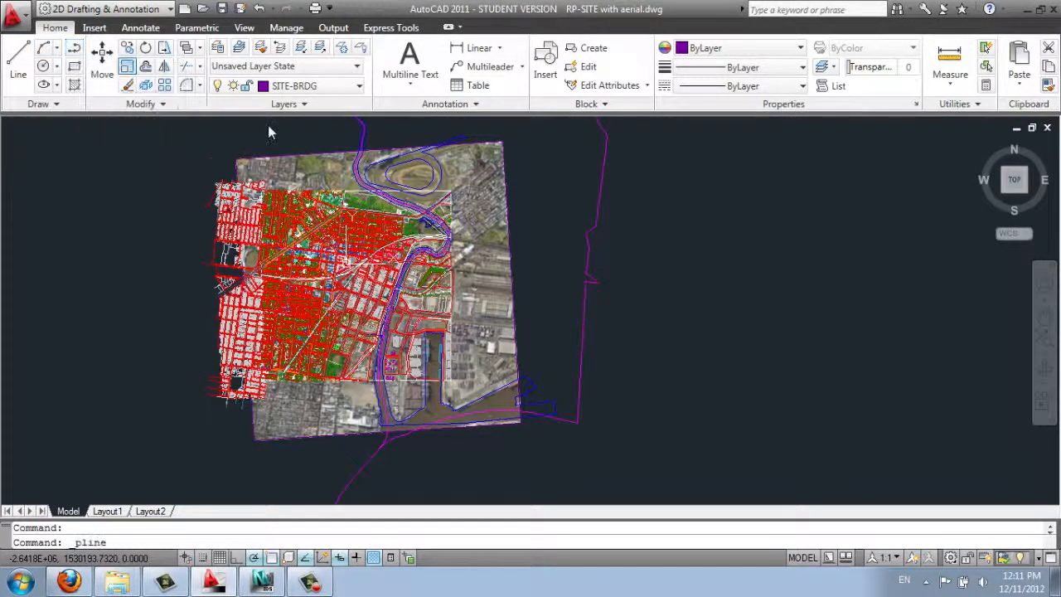
left_click(235, 157)
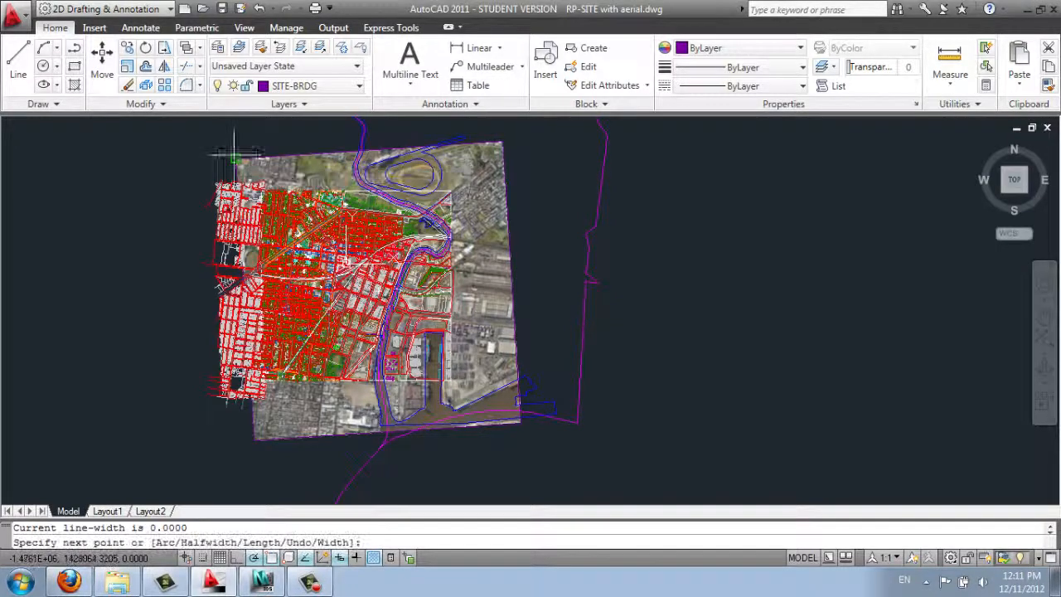
scroll(508, 141, "up", 3)
left_click(489, 147)
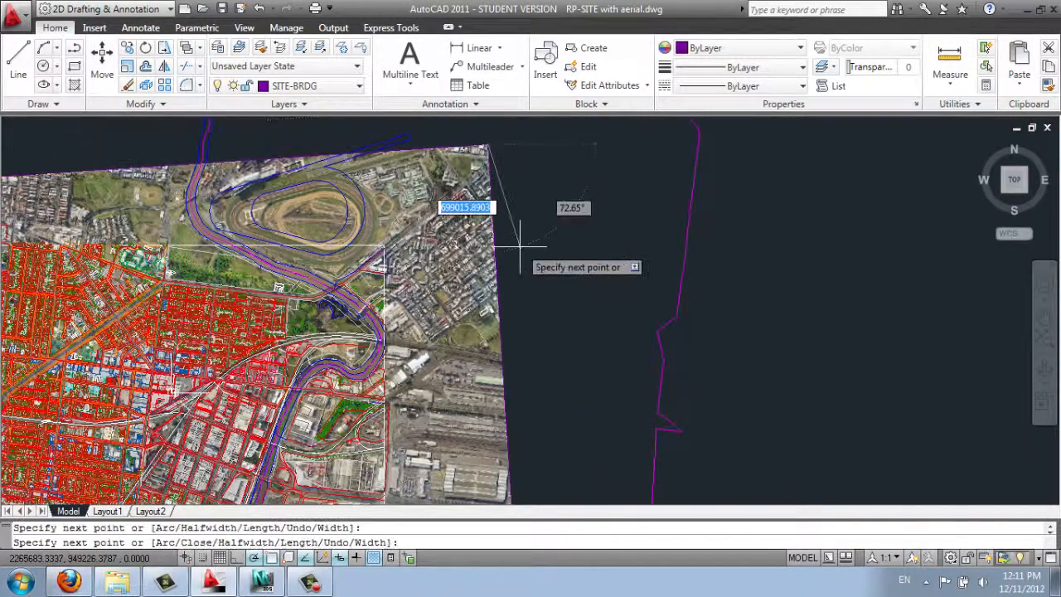
scroll(521, 274, "down", 3)
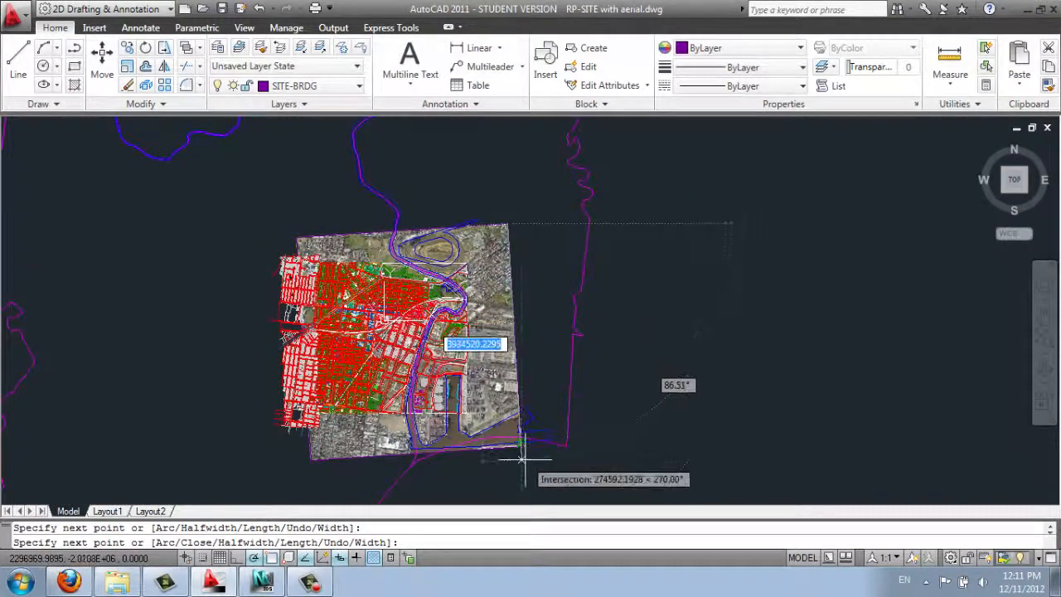
scroll(522, 458, "up", 3)
left_click(516, 443)
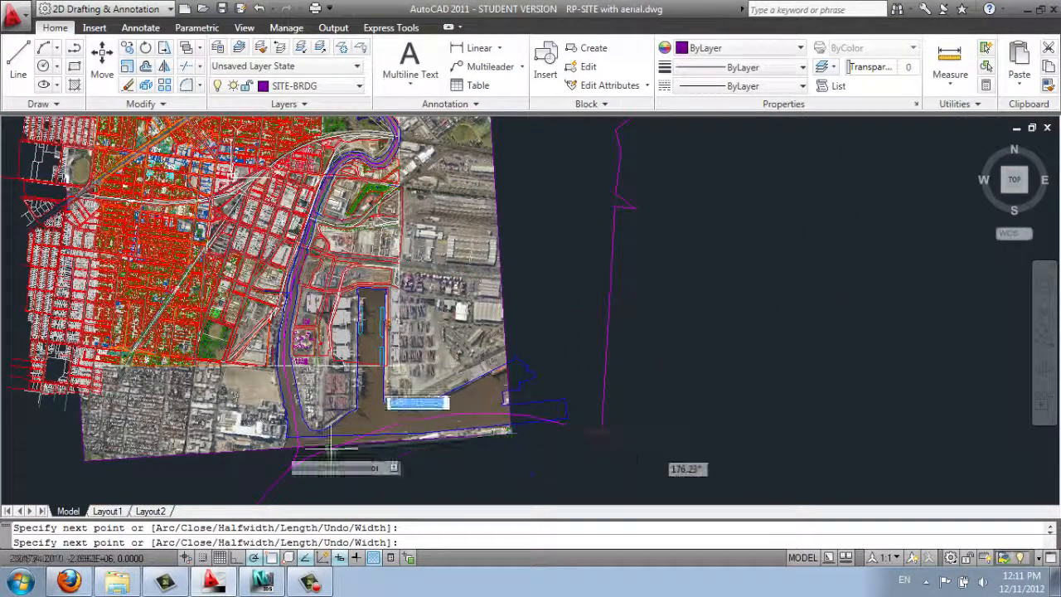
left_click(84, 460)
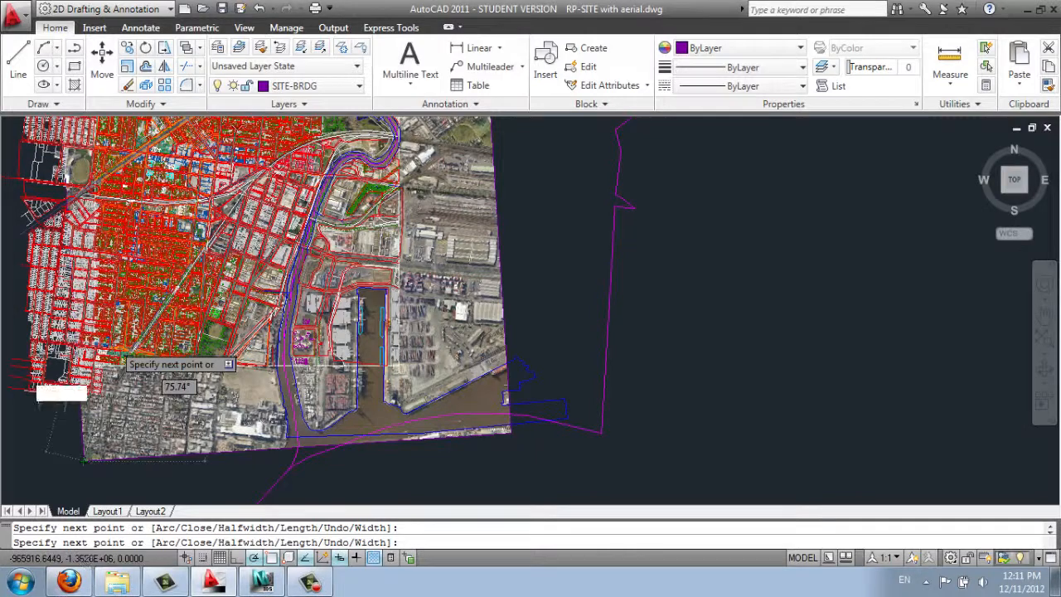
scroll(110, 356, "down", 4)
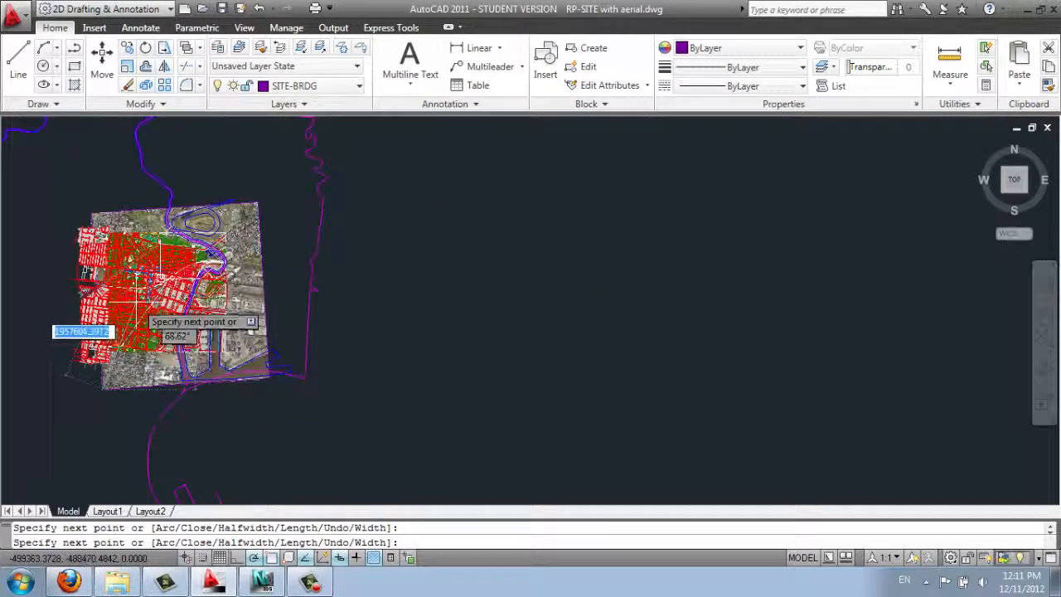
left_click(92, 212)
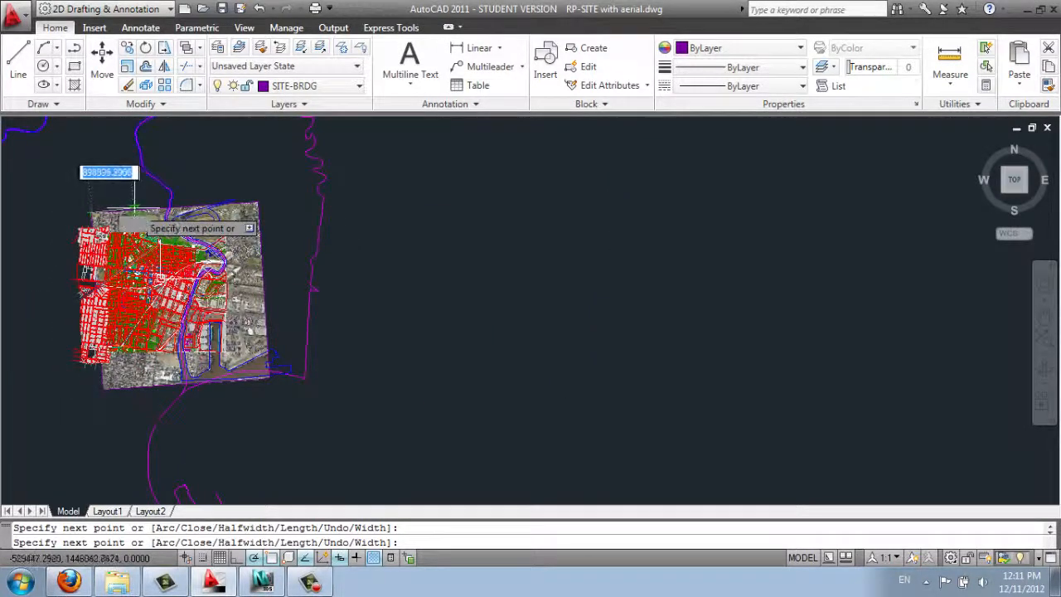
key("Return")
Run the WBLOCK command with the traced outline polyline picked as the object to write.
left_click(126, 209)
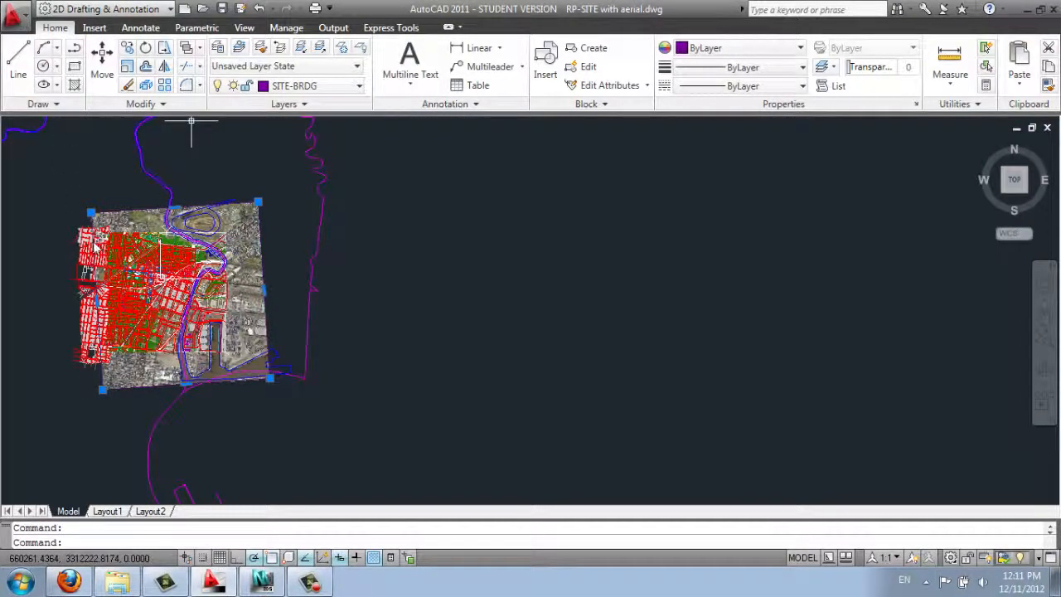
left_click(12, 15)
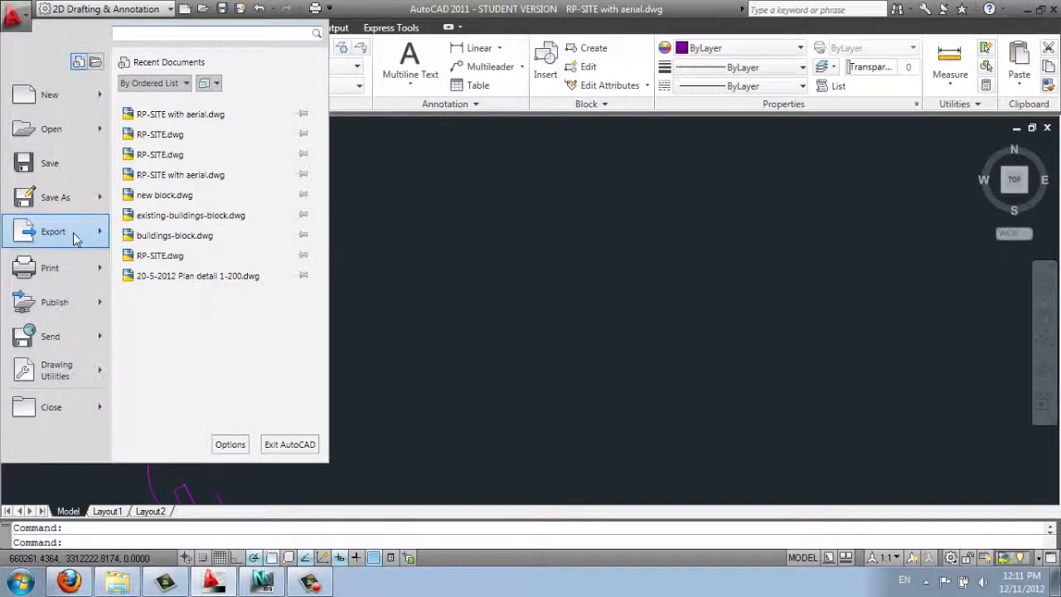
mouse_move(73, 238)
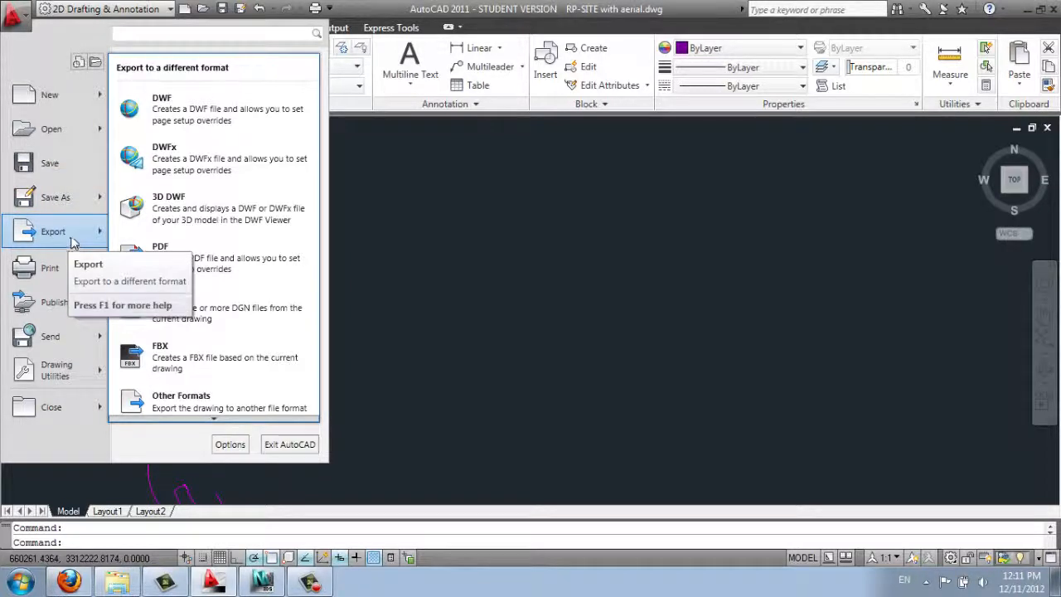
left_click(151, 530)
type("wblock")
key("Return")
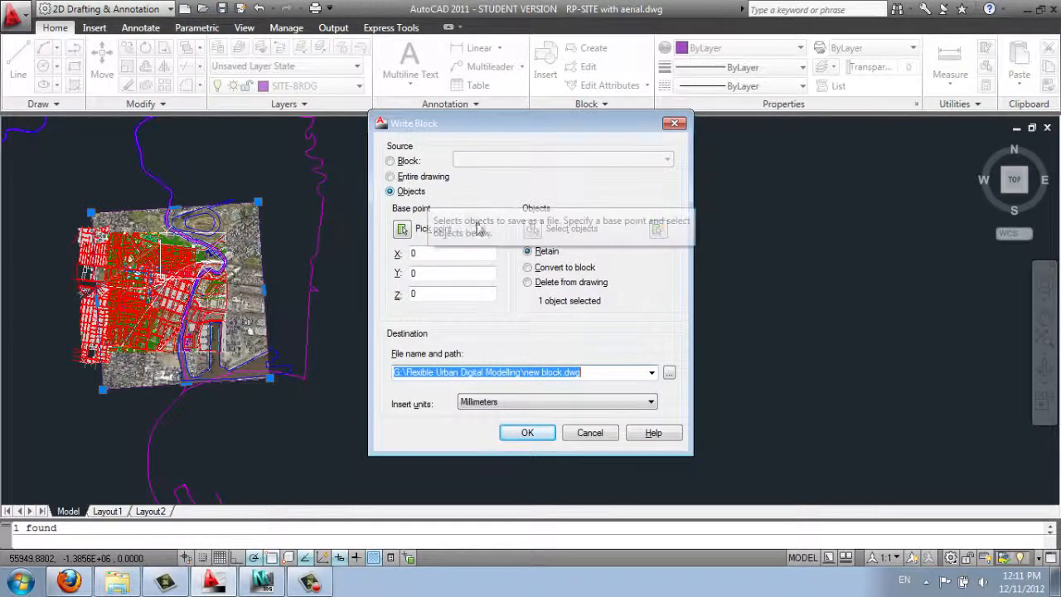
left_click(533, 229)
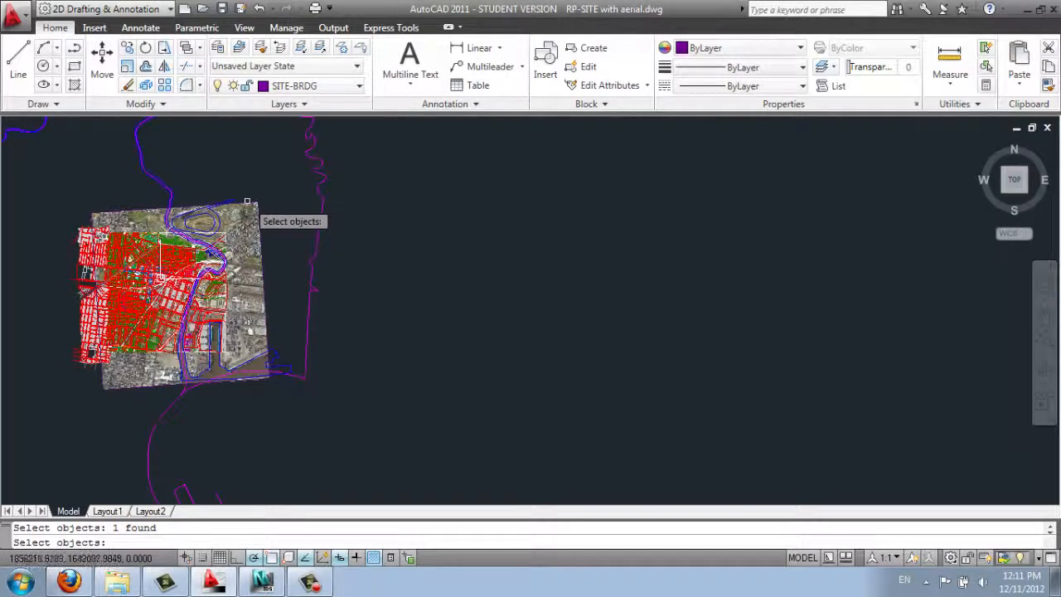
key("Return")
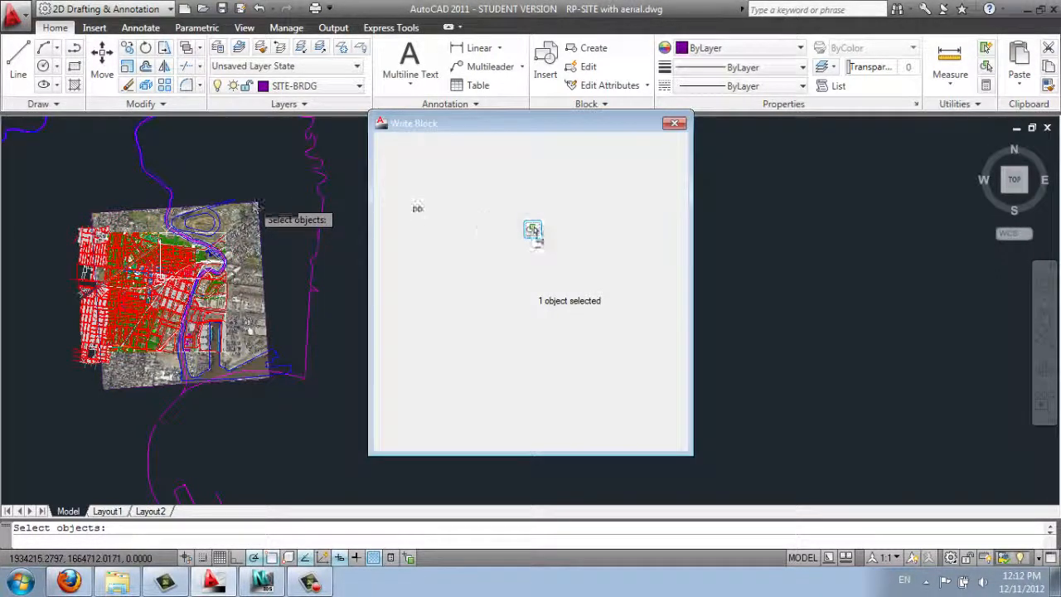
Write the block to the Desktop as outline.dwg in AutoCAD 2010 Drawing format.
left_click(651, 375)
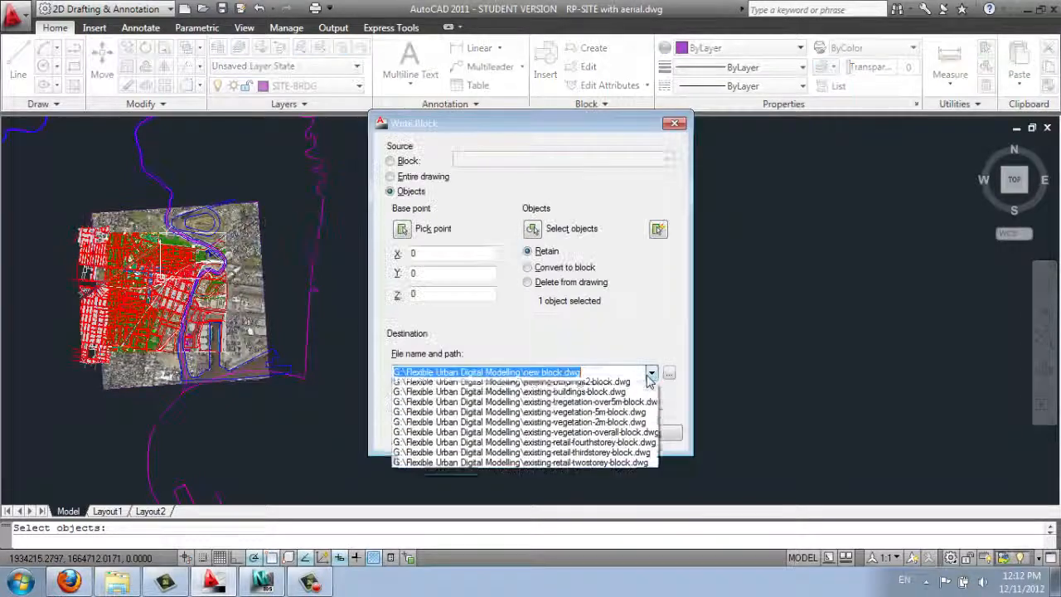
left_click(652, 373)
left_click(671, 376)
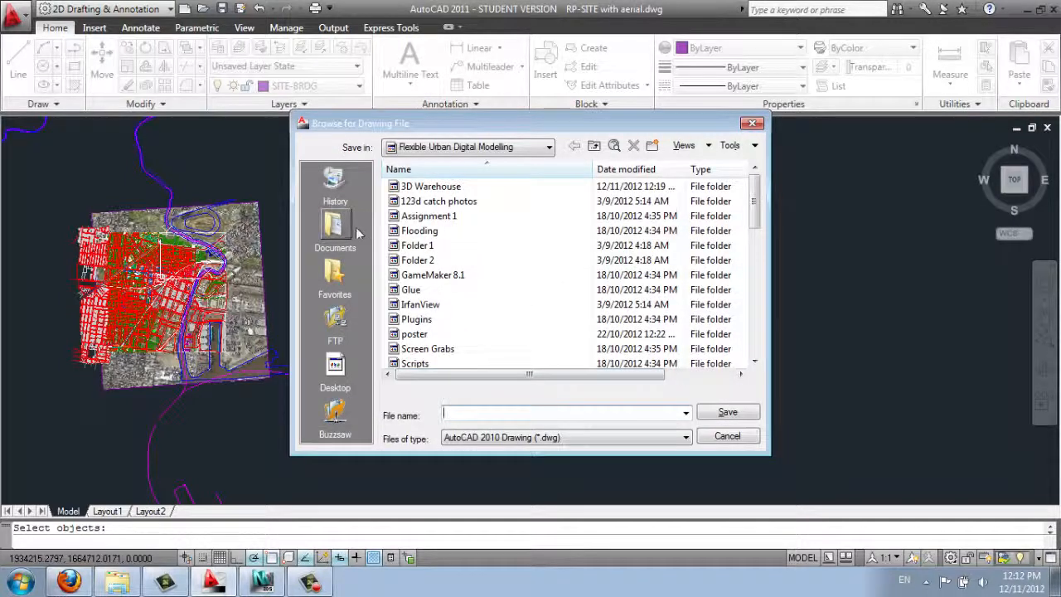
left_click(545, 147)
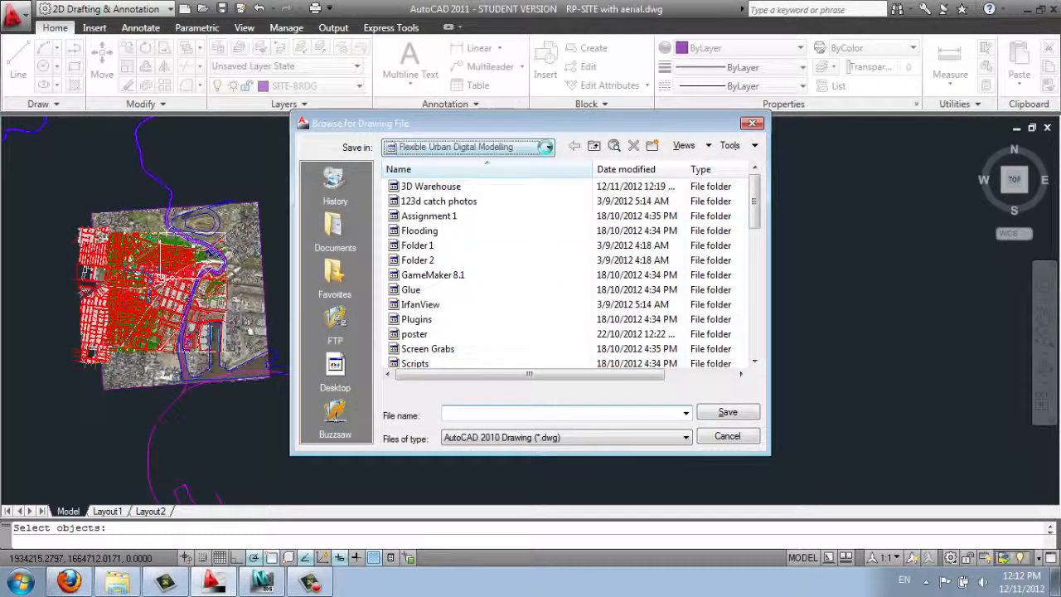
left_click(546, 147)
left_click(415, 192)
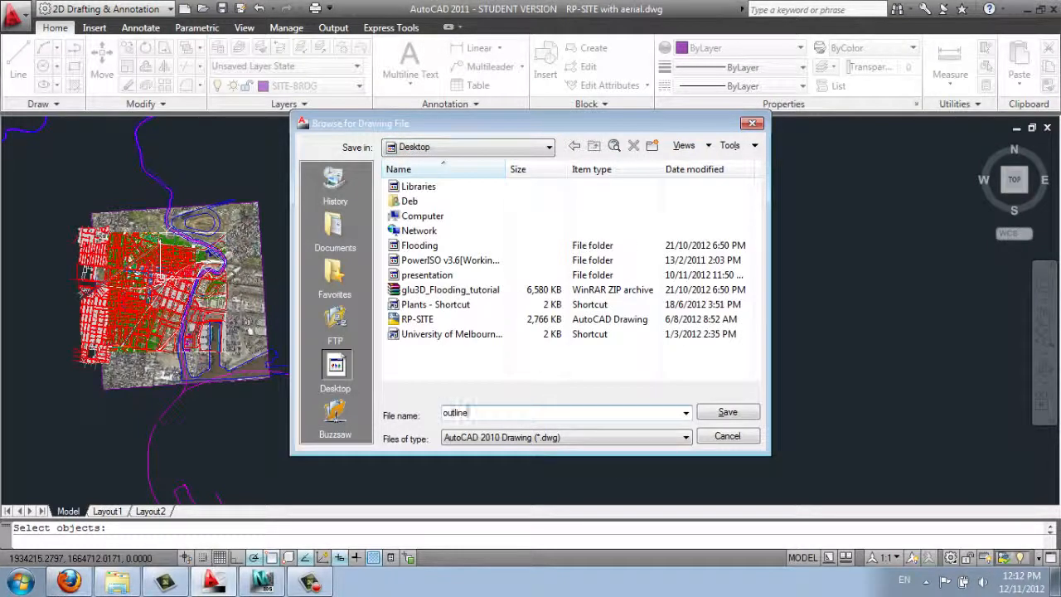
left_click(609, 437)
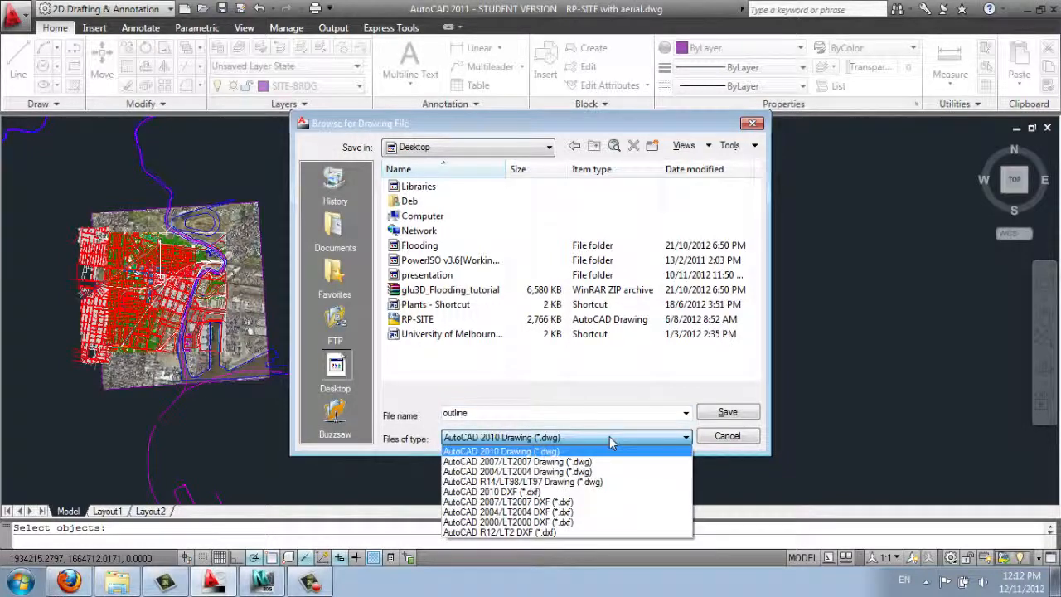
left_click(609, 437)
left_click(741, 415)
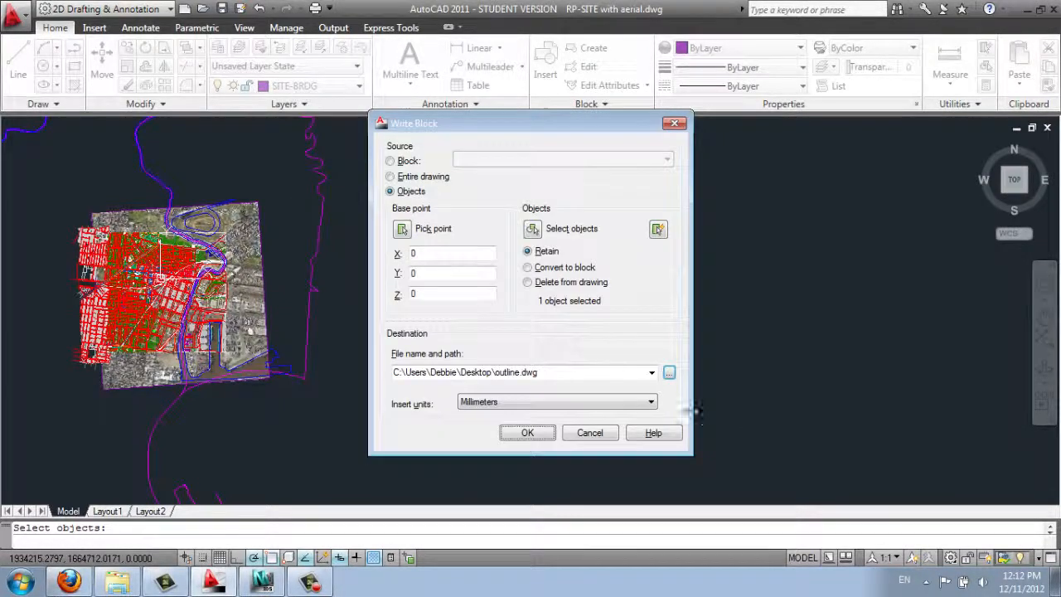
left_click(527, 432)
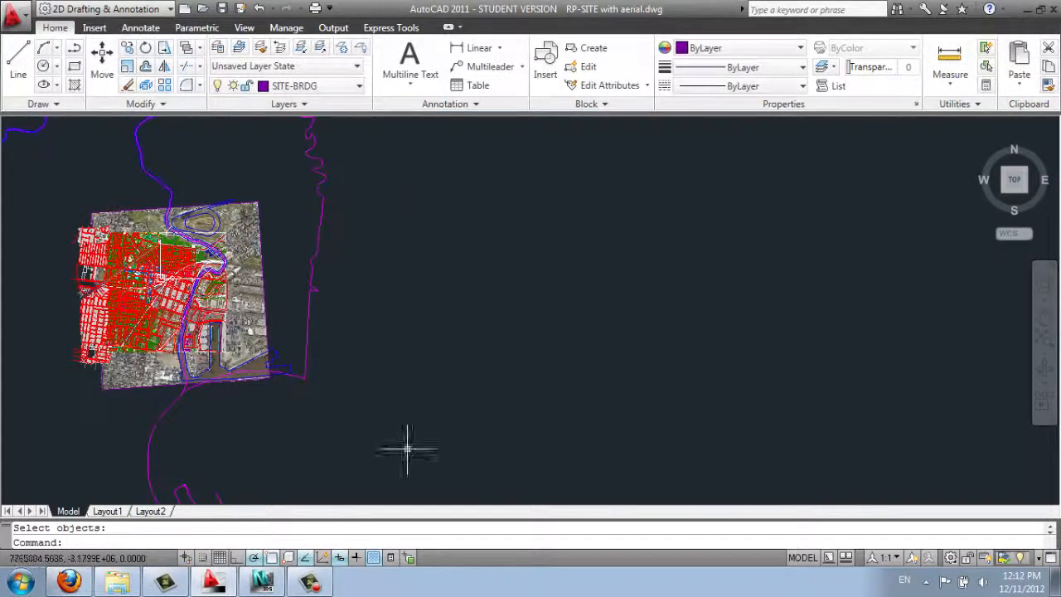
Switch to 3ds Max and import outline.dwg from the Desktop into the scene.
left_click(276, 585)
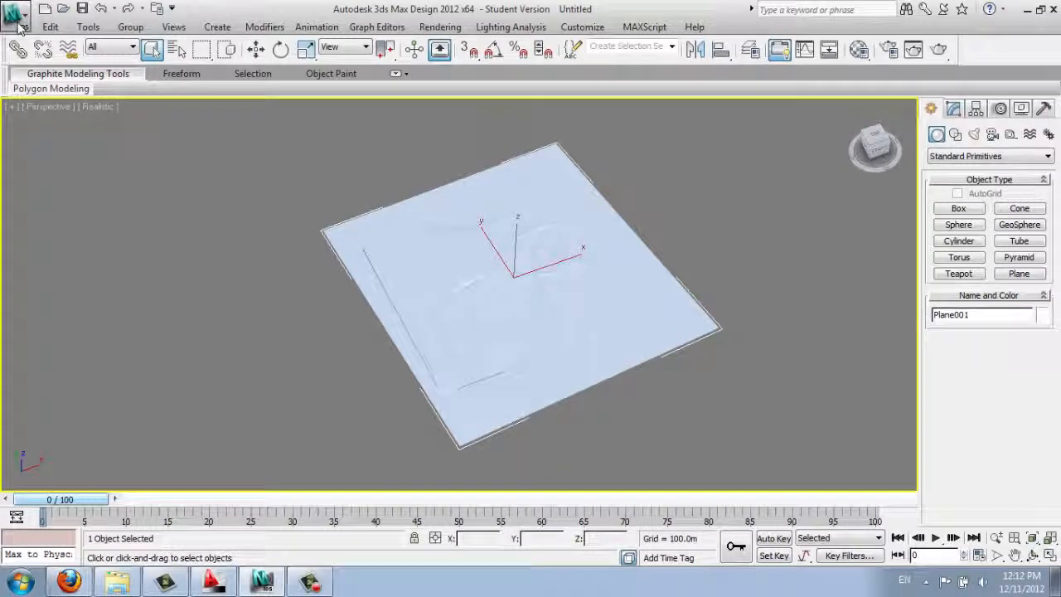
left_click(19, 29)
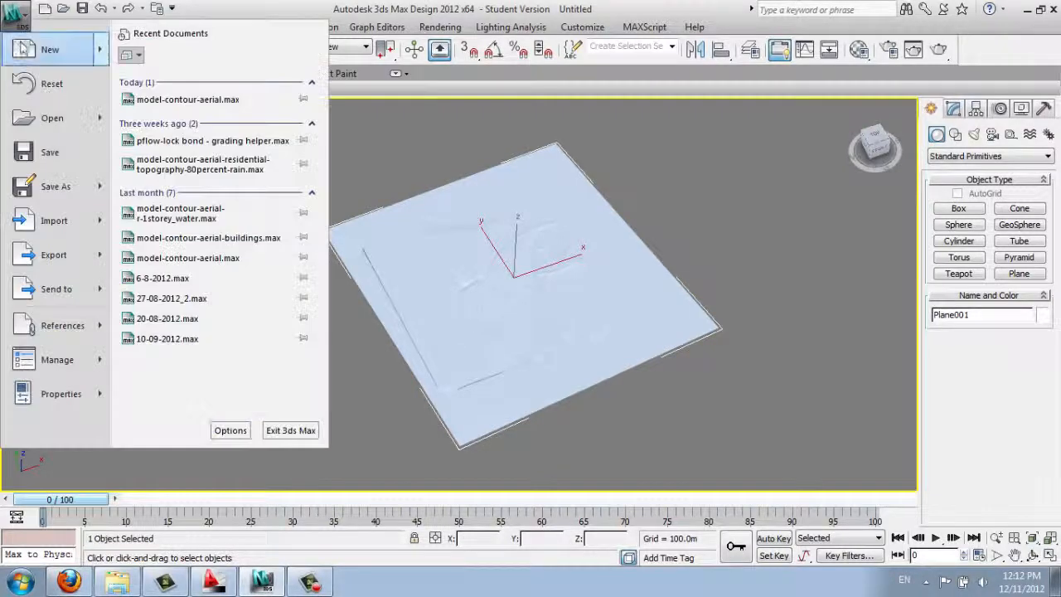
left_click(56, 228)
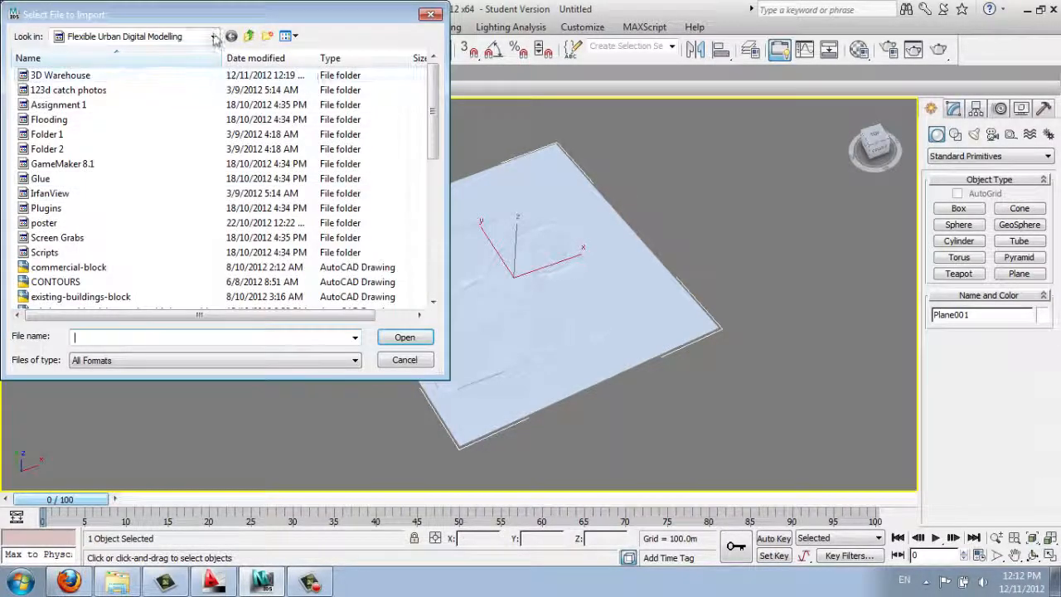
left_click(171, 37)
left_click(107, 66)
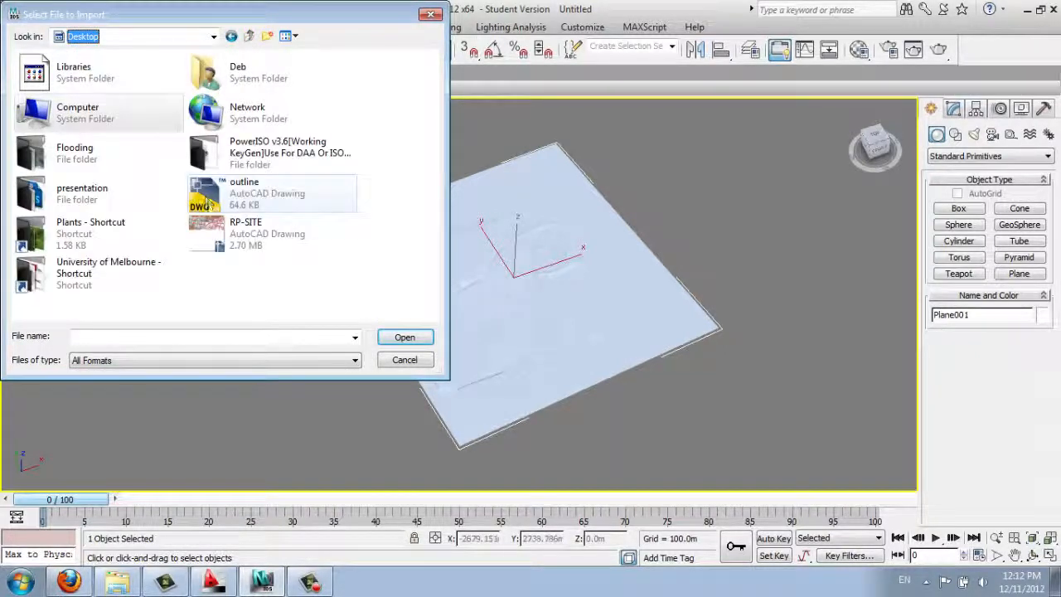
left_click(242, 188)
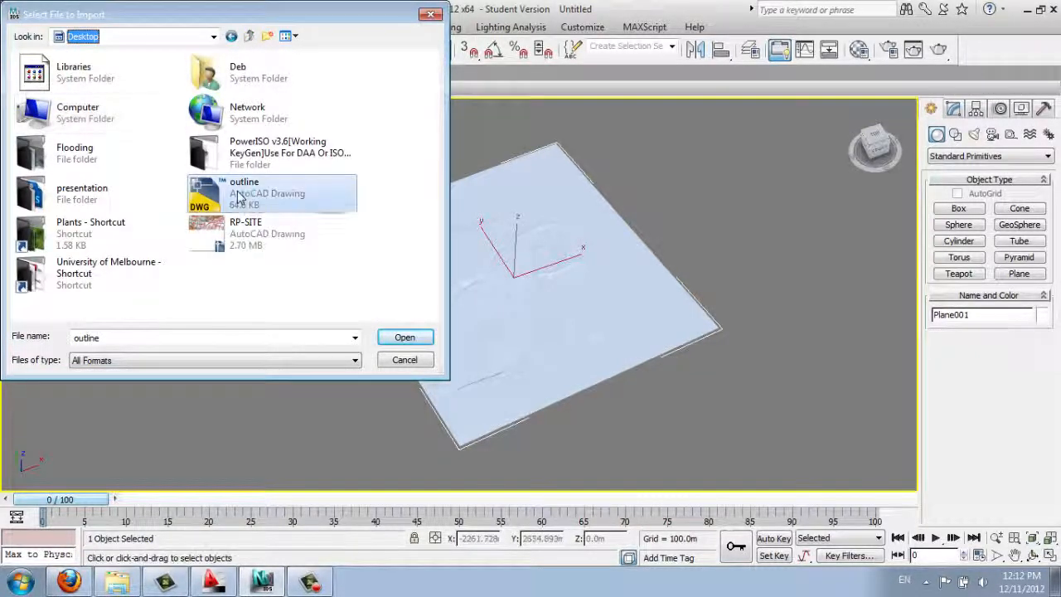
left_click(404, 337)
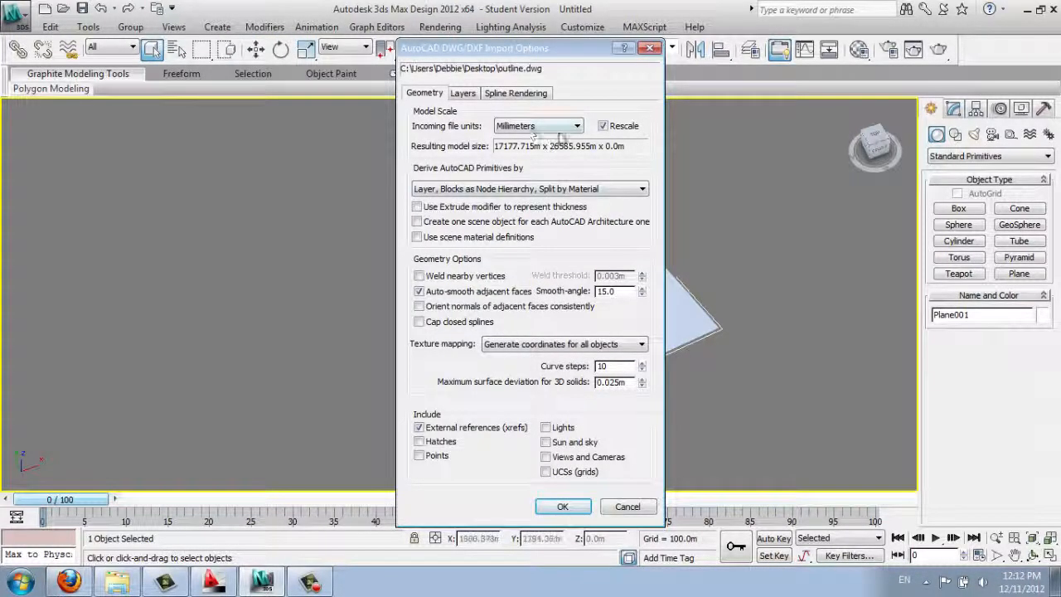
left_click(564, 507)
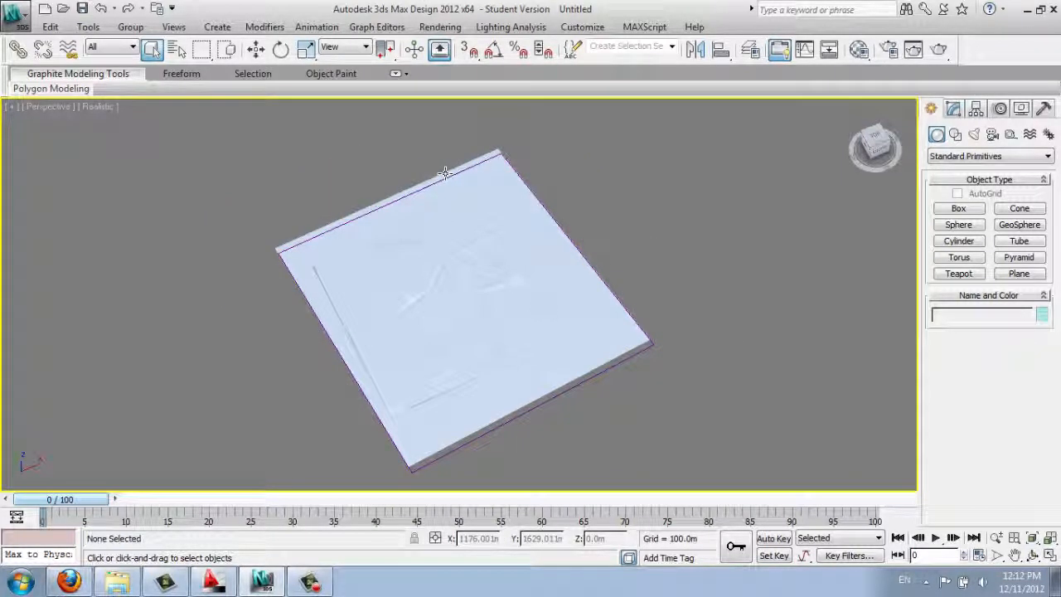
Select the plane for moving, turn on 3D snapping and enable the Endpoint and Midpoint snaps.
left_click(444, 171)
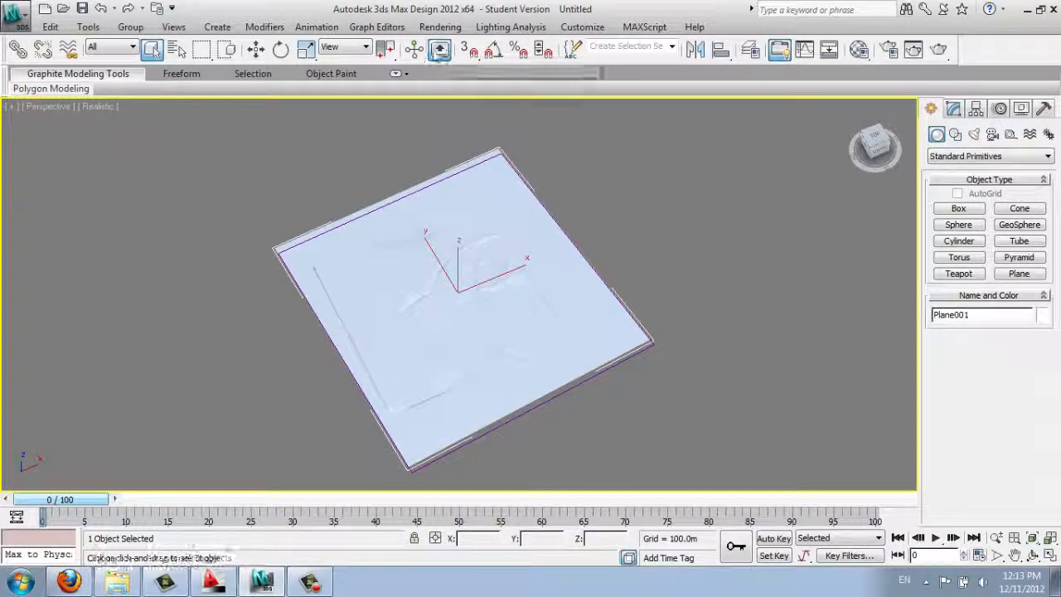
left_click(255, 49)
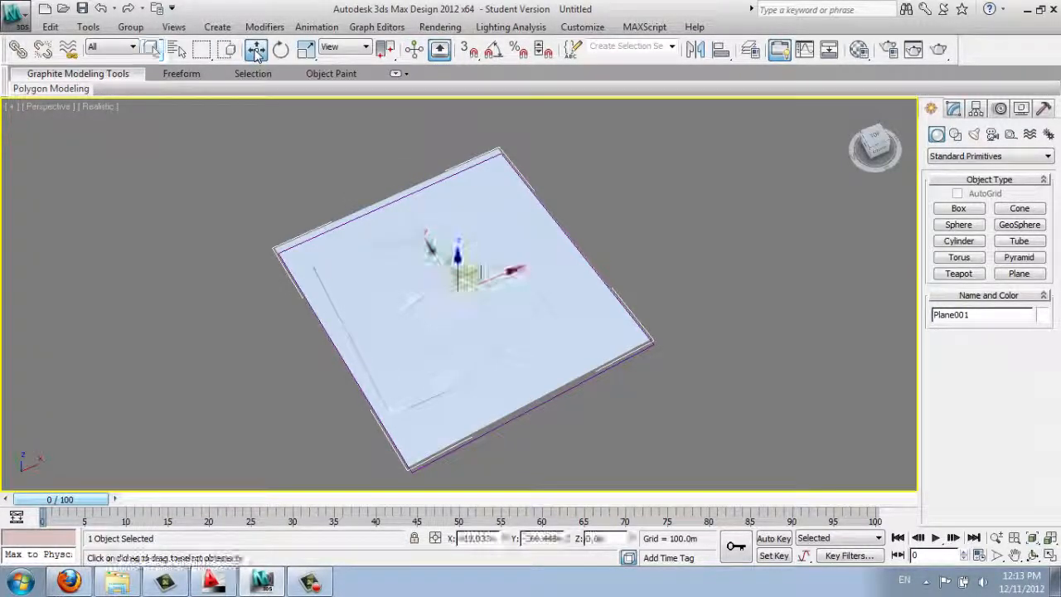
right_click(493, 51)
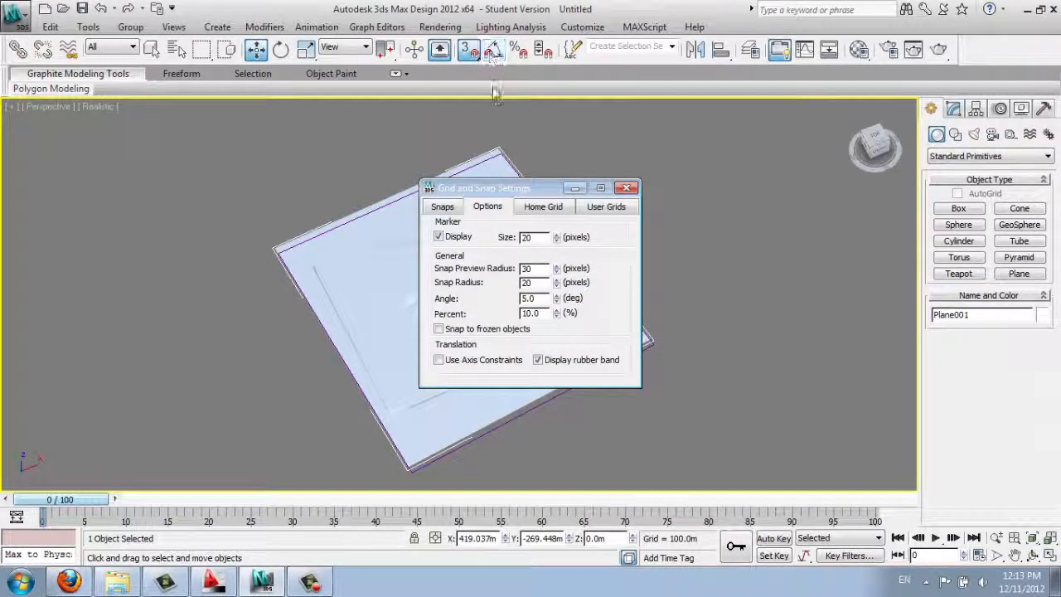
left_click(442, 208)
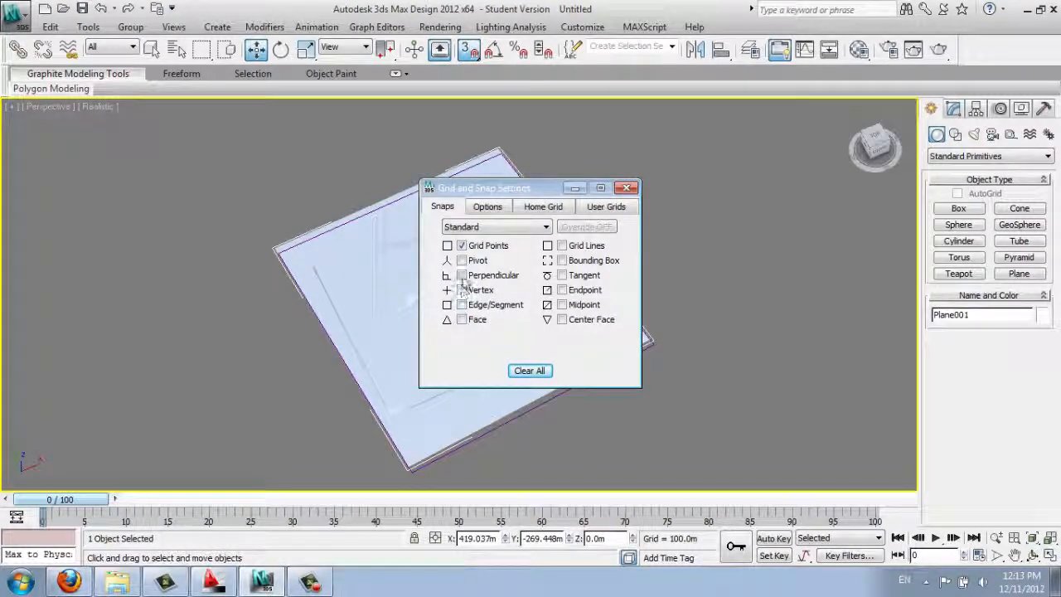
left_click(561, 289)
left_click(562, 305)
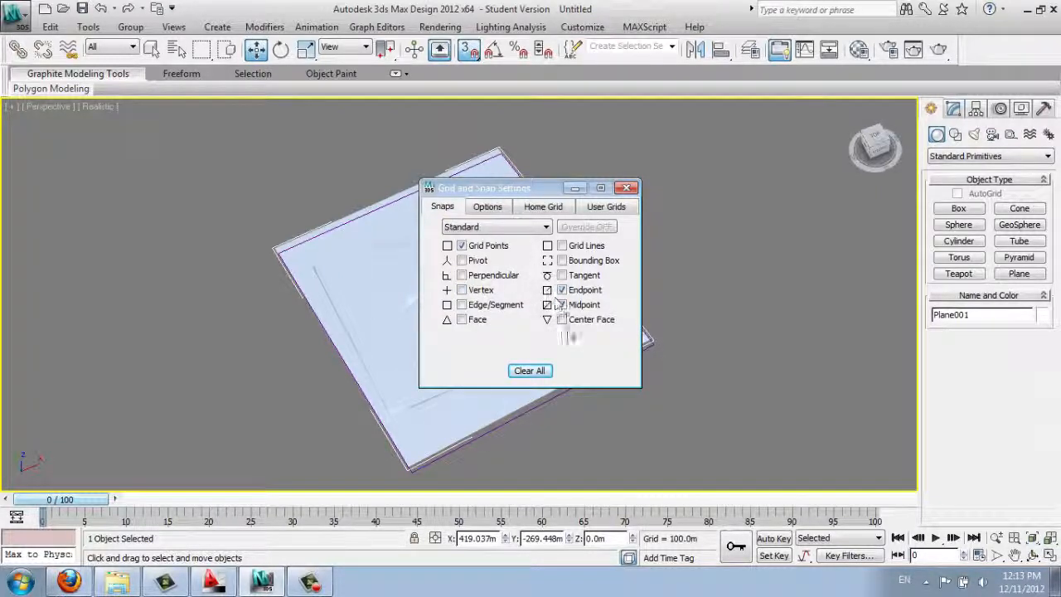
left_click(628, 190)
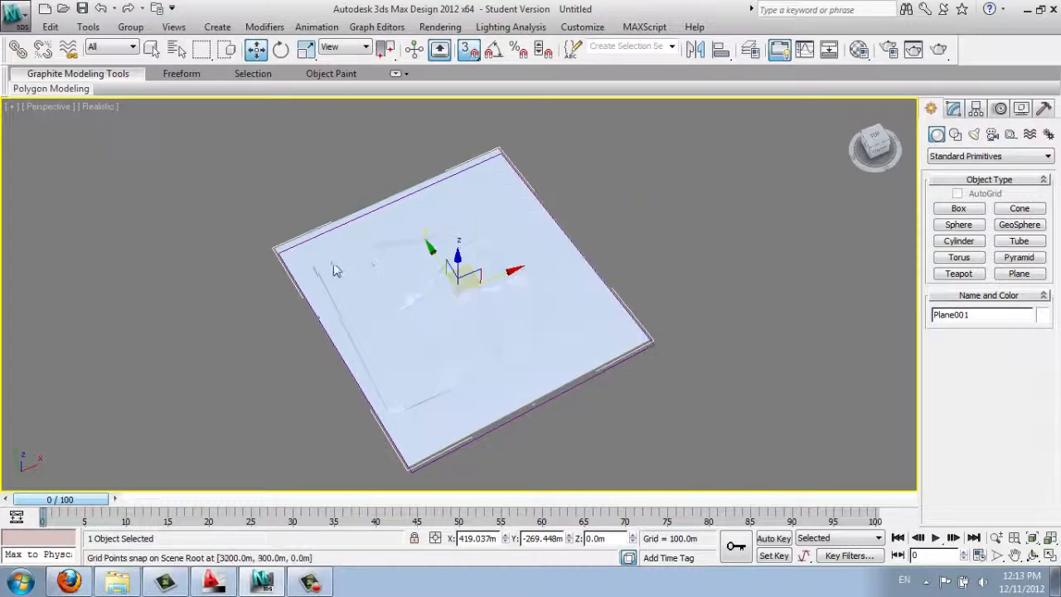
Try to grab the far-left corner of the plane and outline for a snapped move, undoing the mistaken deselection.
left_click(273, 250)
scroll(285, 257, "up", 4)
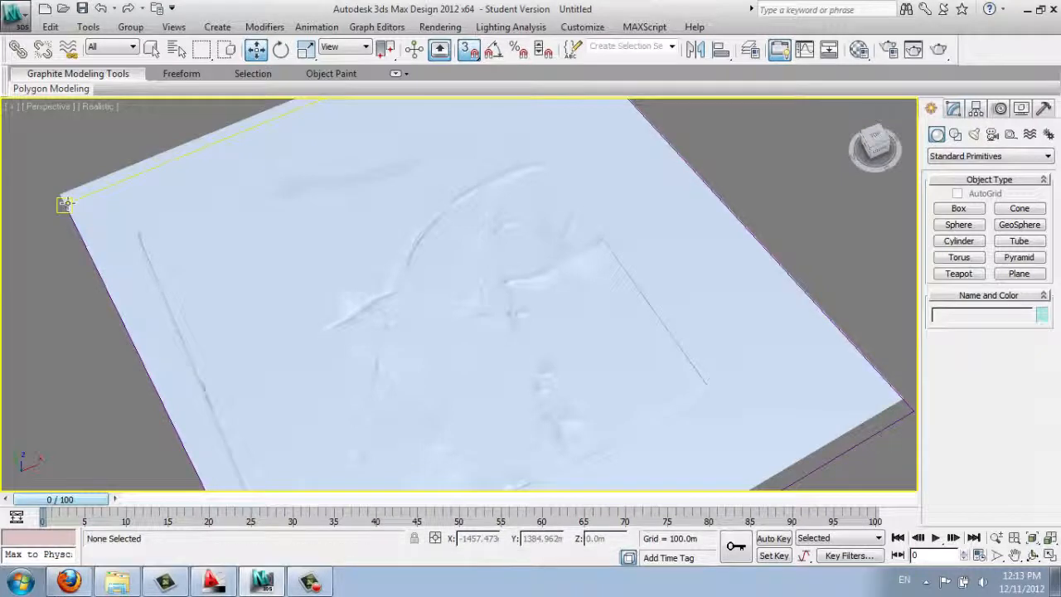
left_click(65, 203)
key("ctrl+z")
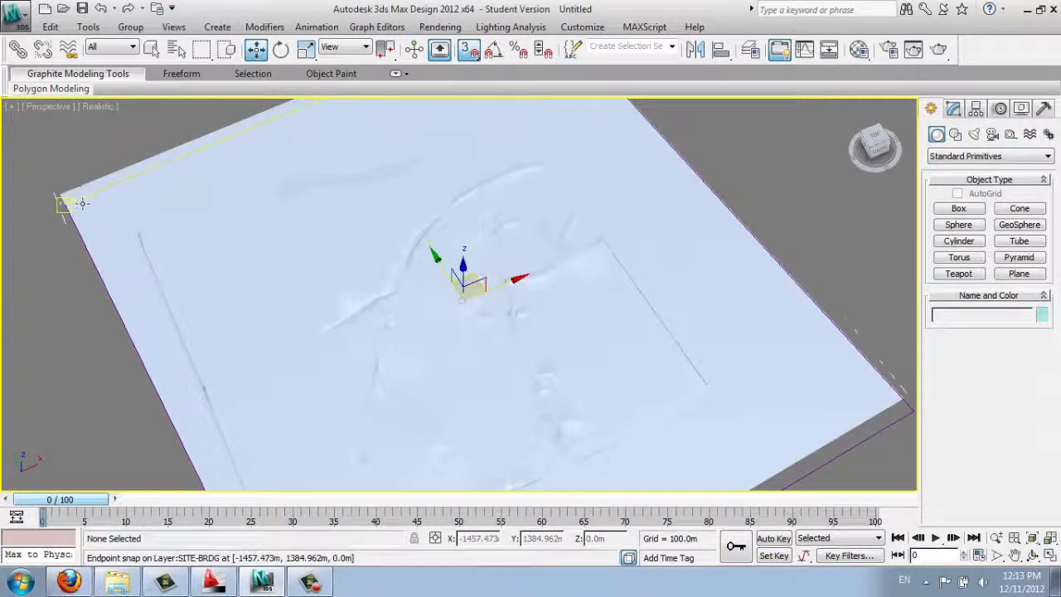
left_click(80, 246)
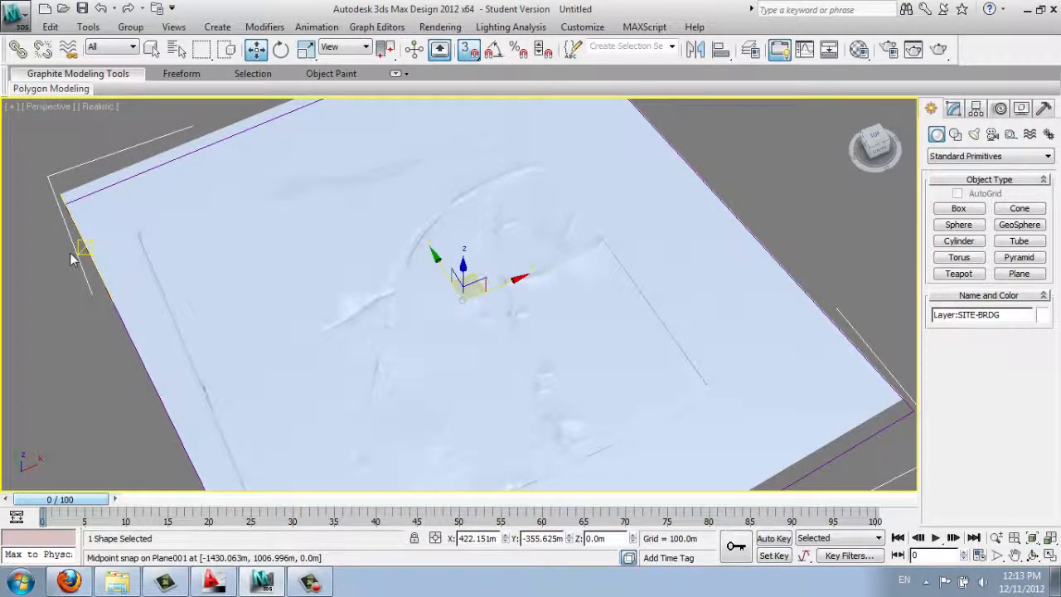
Try to move the plane by its far-left corner endpoint onto the matching corner of the imported outline.
middle_click_drag(124, 266, 300, 290)
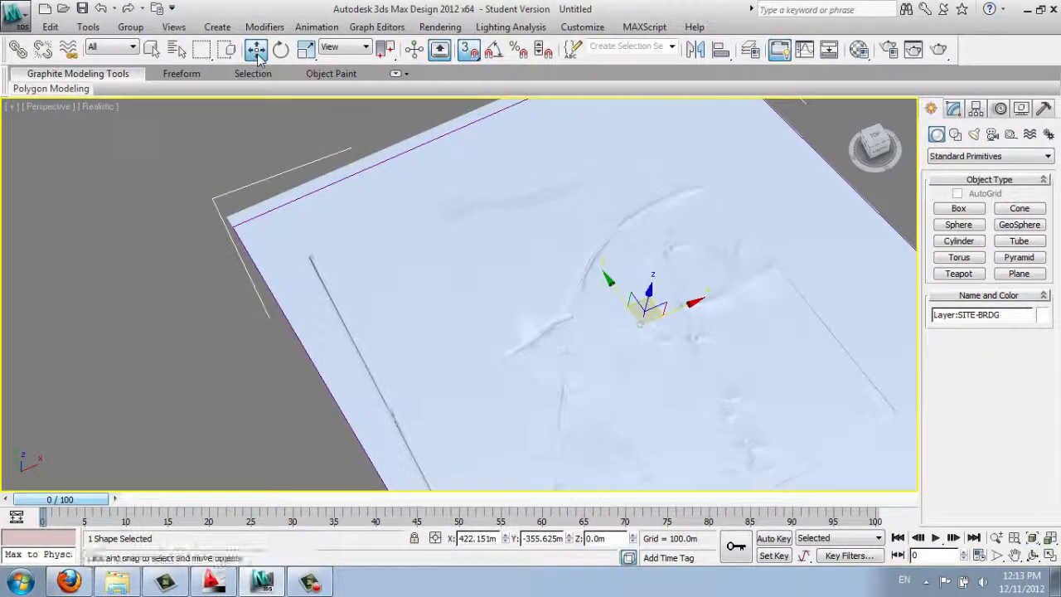
scroll(230, 213, "up", 10)
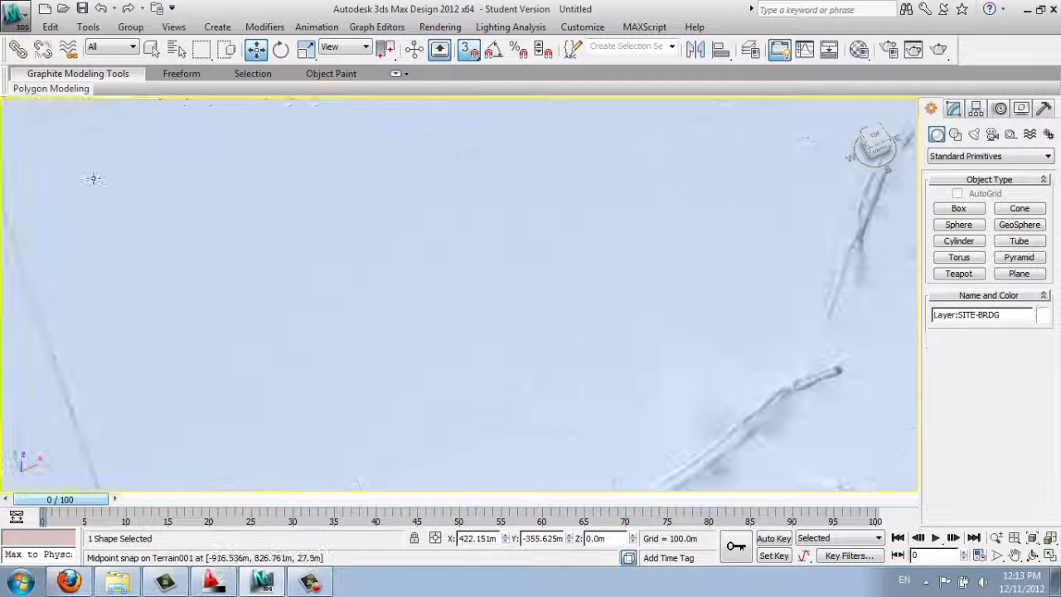
middle_click_drag(379, 232, 520, 251)
middle_click_drag(132, 195, 502, 249)
scroll(362, 218, "down", 2)
middle_click_drag(385, 259, 461, 353)
scroll(310, 244, "up", 4)
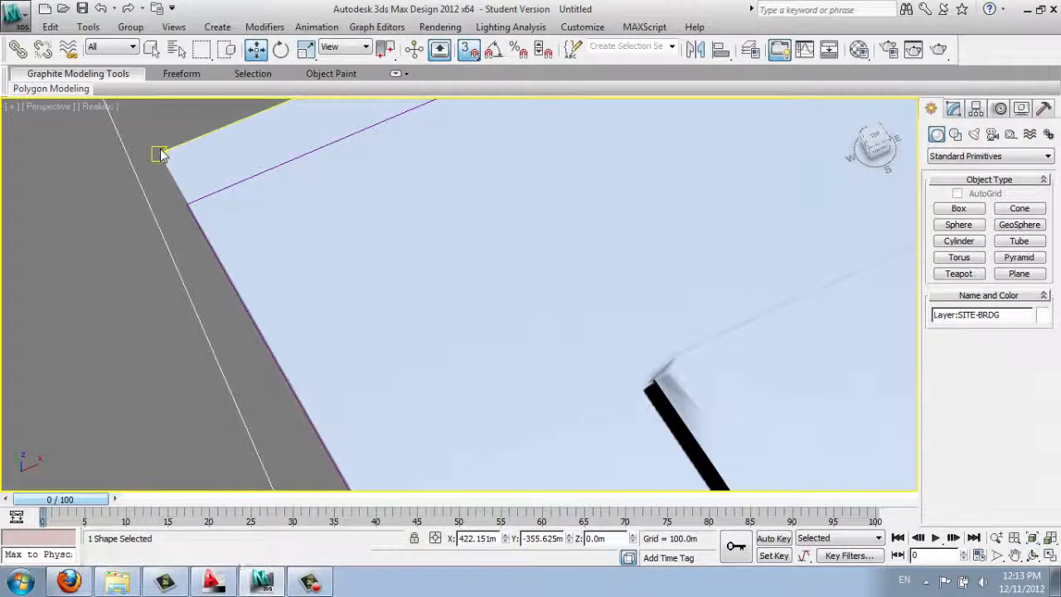
left_click(160, 154)
left_click_drag(185, 198, 185, 200)
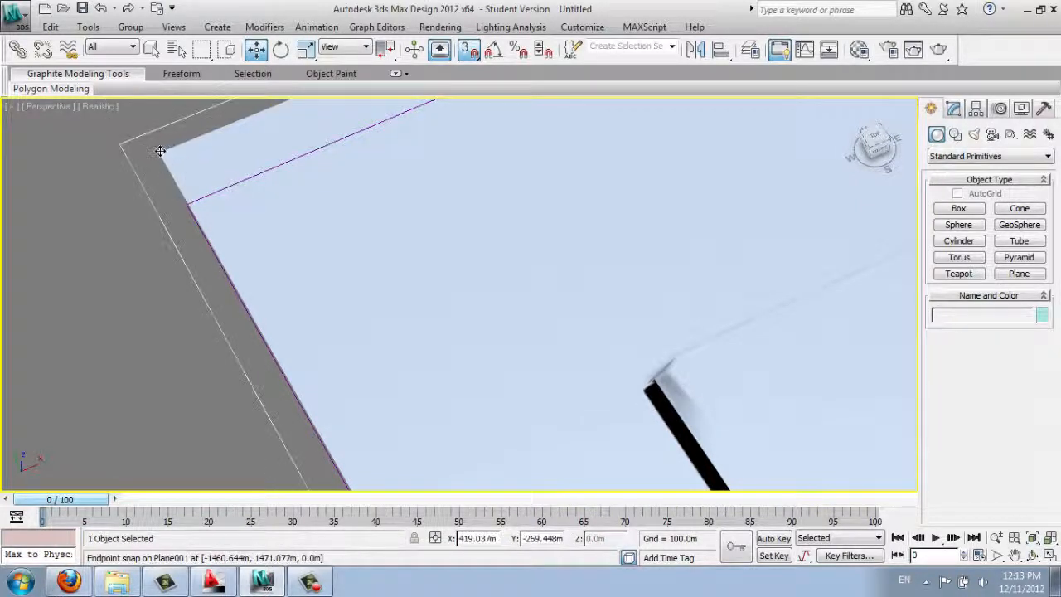
left_click(159, 154)
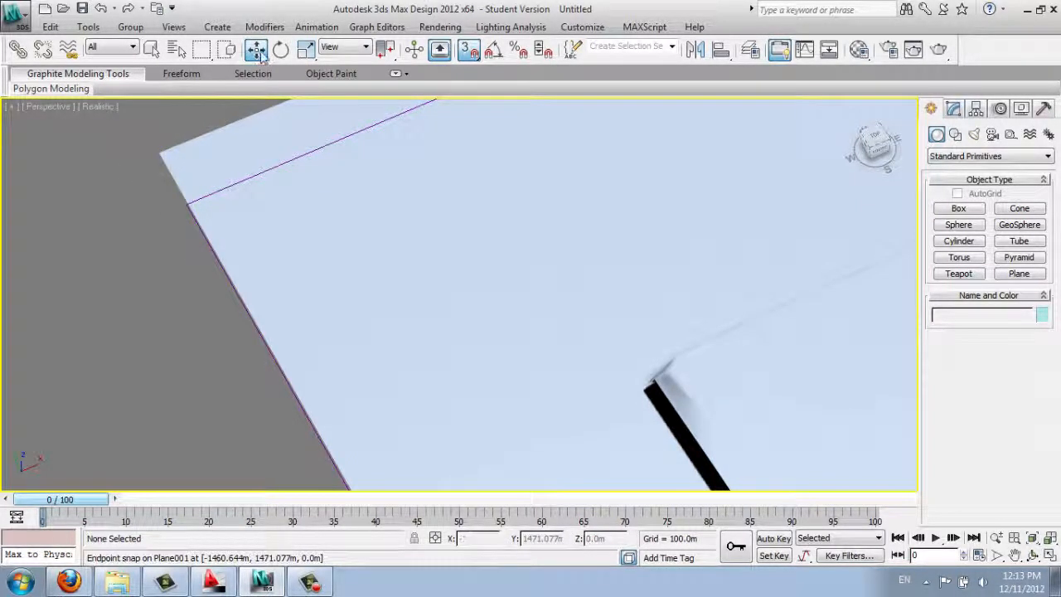
Retry aligning the plane and the SITE-BRDG outline by picking their neighbouring corner endpoints.
left_click(159, 156)
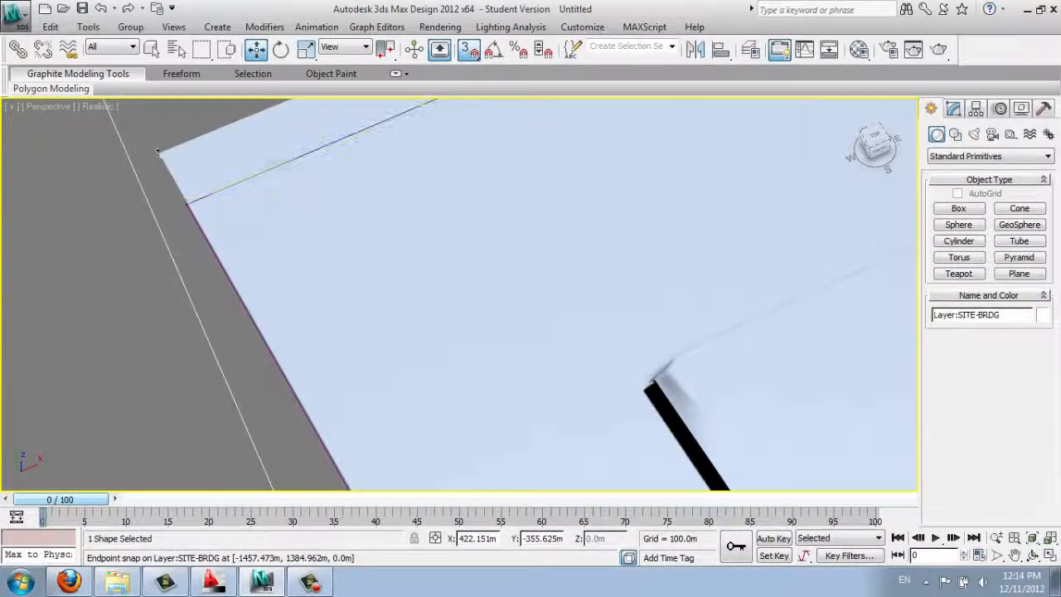
left_click(163, 158)
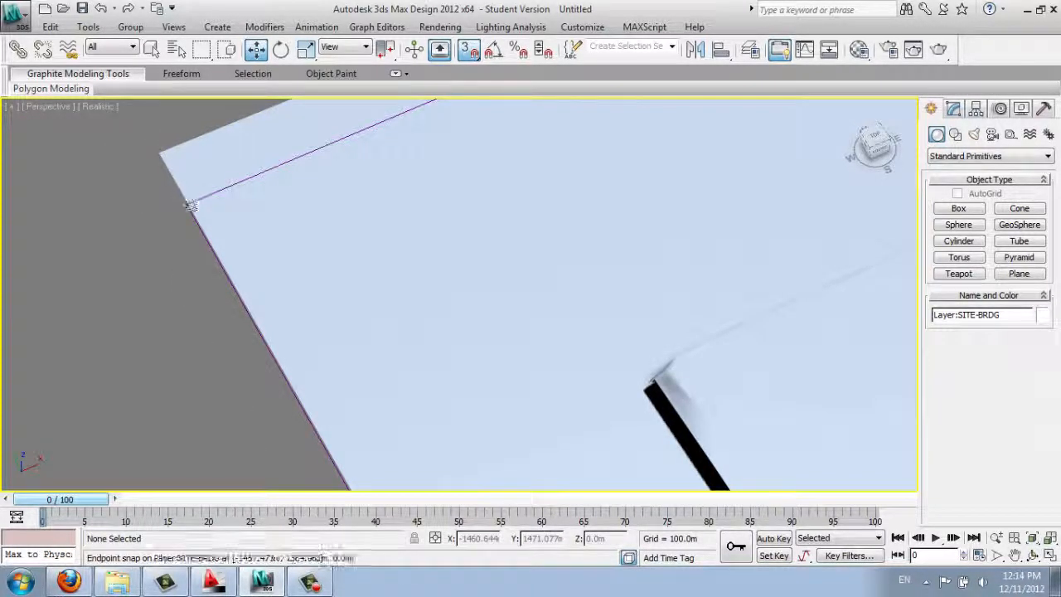
left_click(165, 145)
left_click(161, 157)
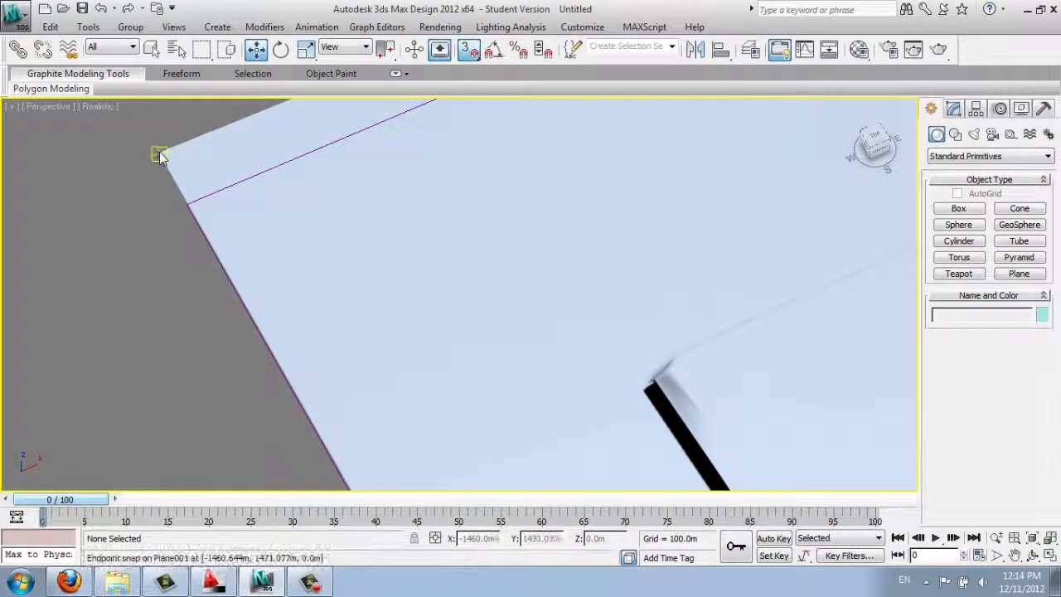
left_click(188, 207)
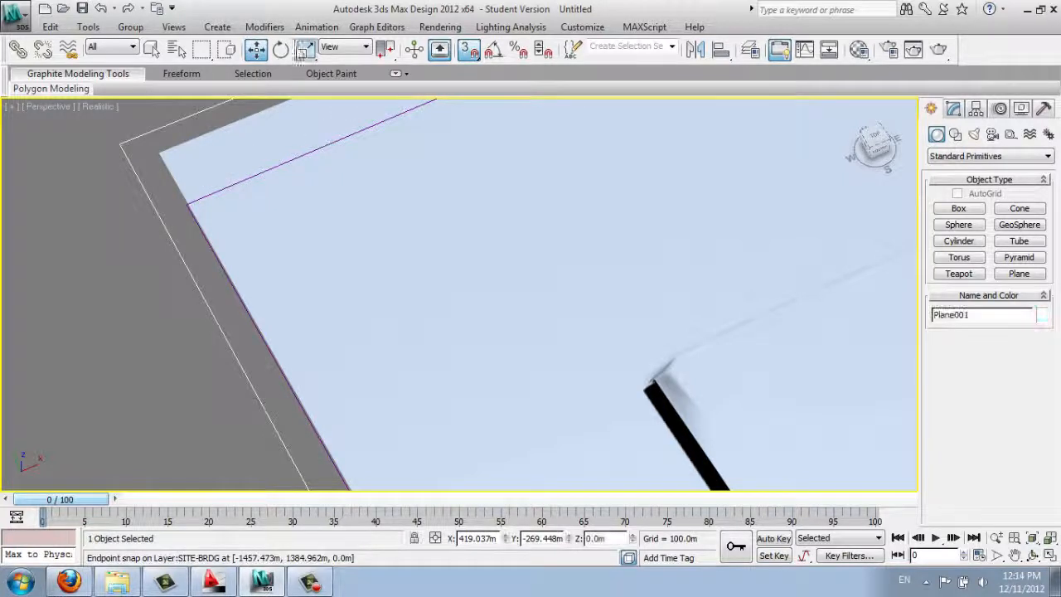
left_click_drag(162, 156, 193, 197)
left_click(187, 206)
left_click(164, 157)
Try to move the SITE-BRDG outline by its corner onto the plane's corner with angle snap on.
middle_click_drag(164, 156, 331, 240)
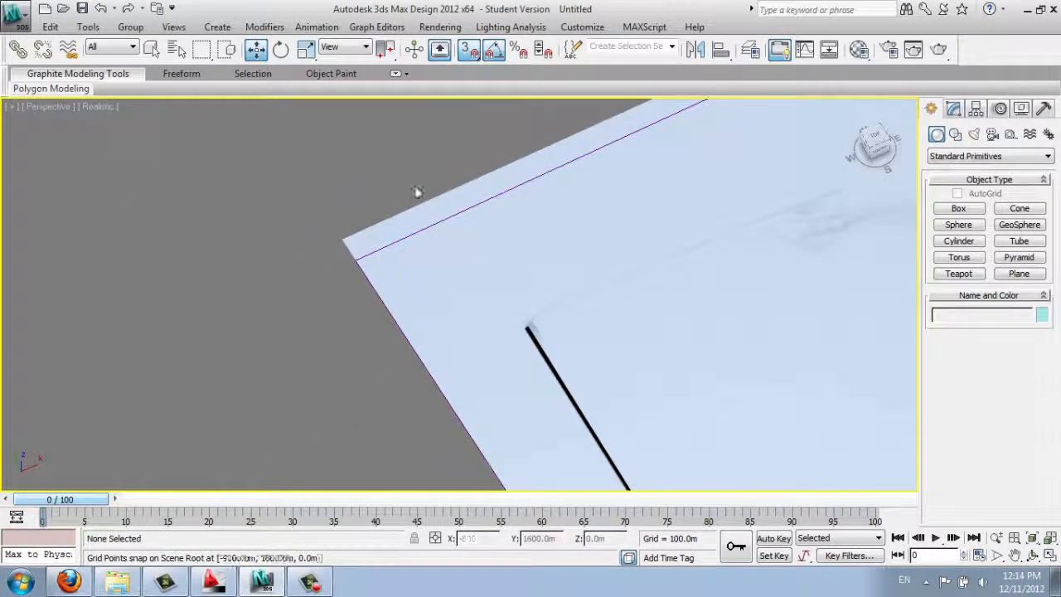
left_click(356, 260)
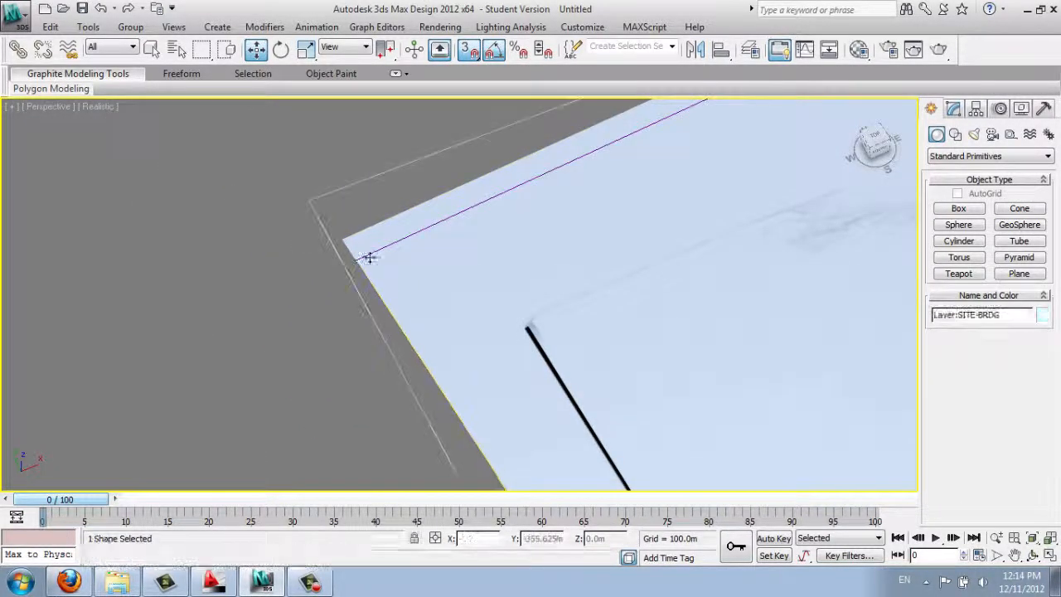
left_click(346, 243)
left_click(349, 244)
middle_click_drag(420, 229, 406, 262)
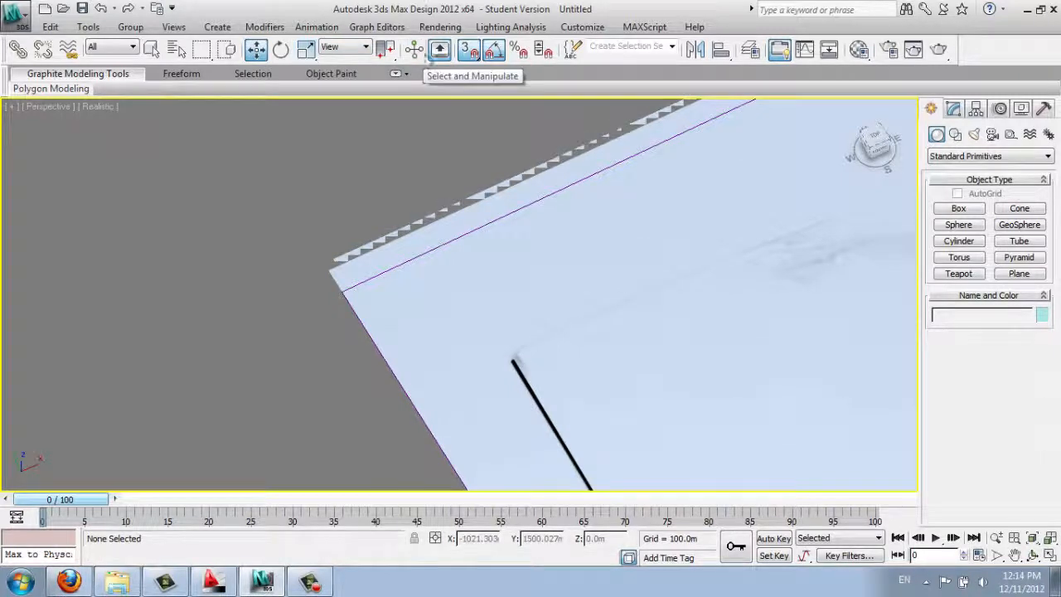
scroll(386, 249, "down", 2)
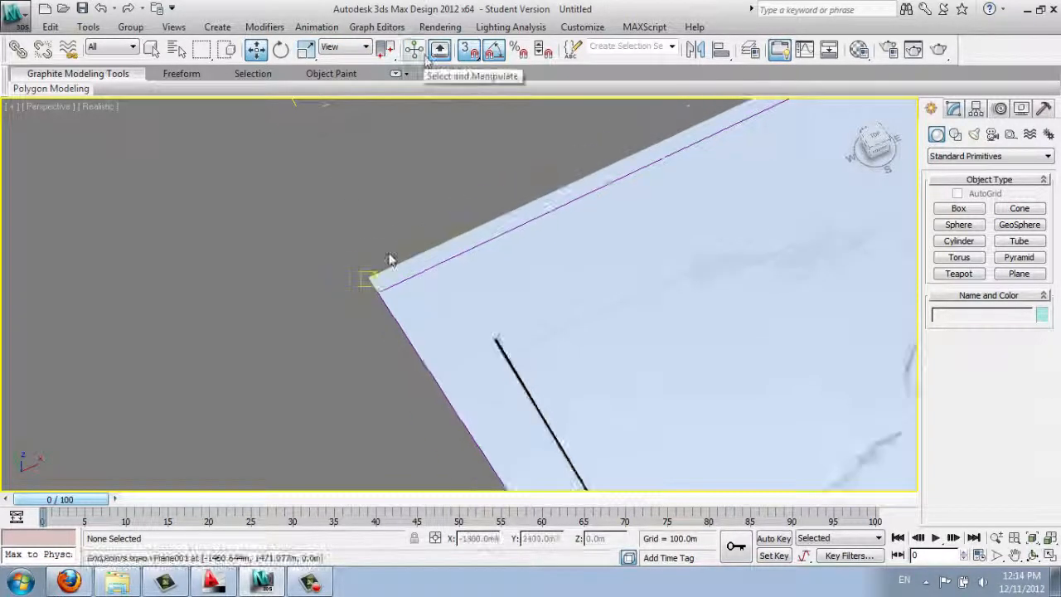
middle_click_drag(413, 284, 341, 276)
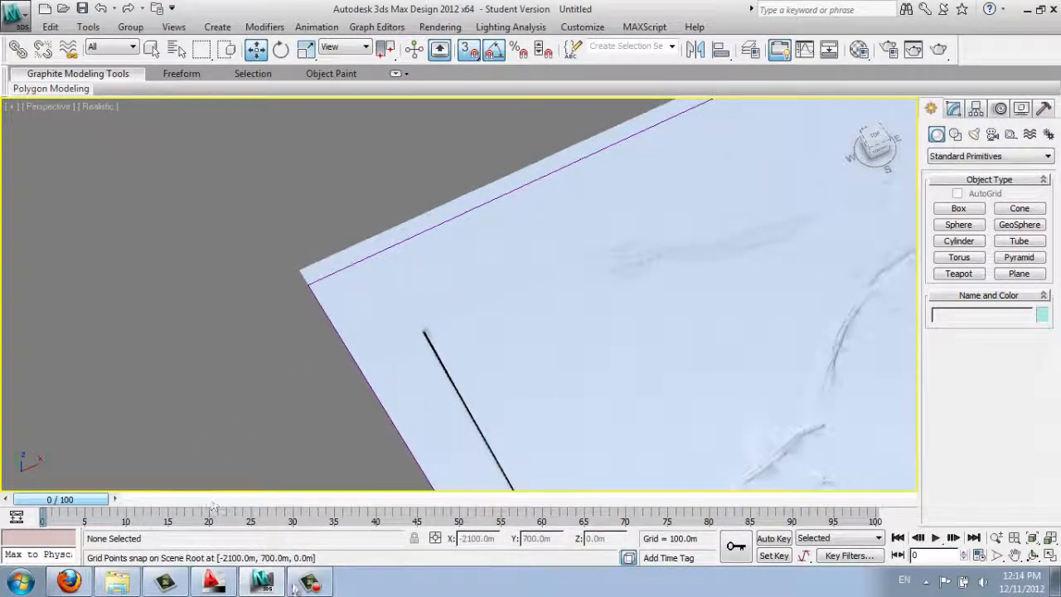
left_click(310, 582)
left_click(986, 508)
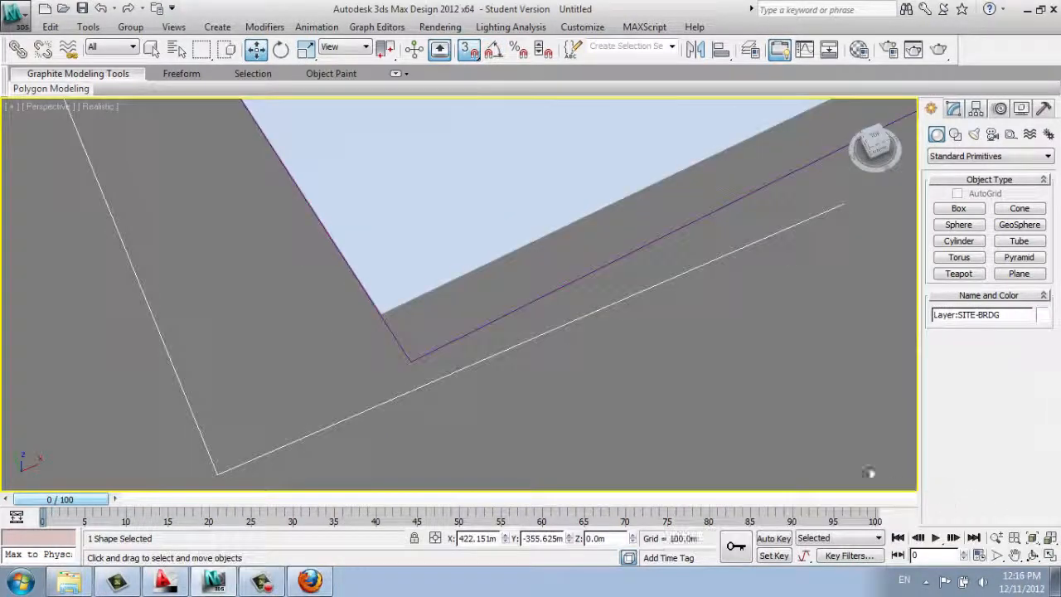
Move the SITE-BRDG outline by its near corner, snapping it onto the plane's matching corner, then review the snap settings and deselect the outline.
left_click_drag(410, 361, 380, 309)
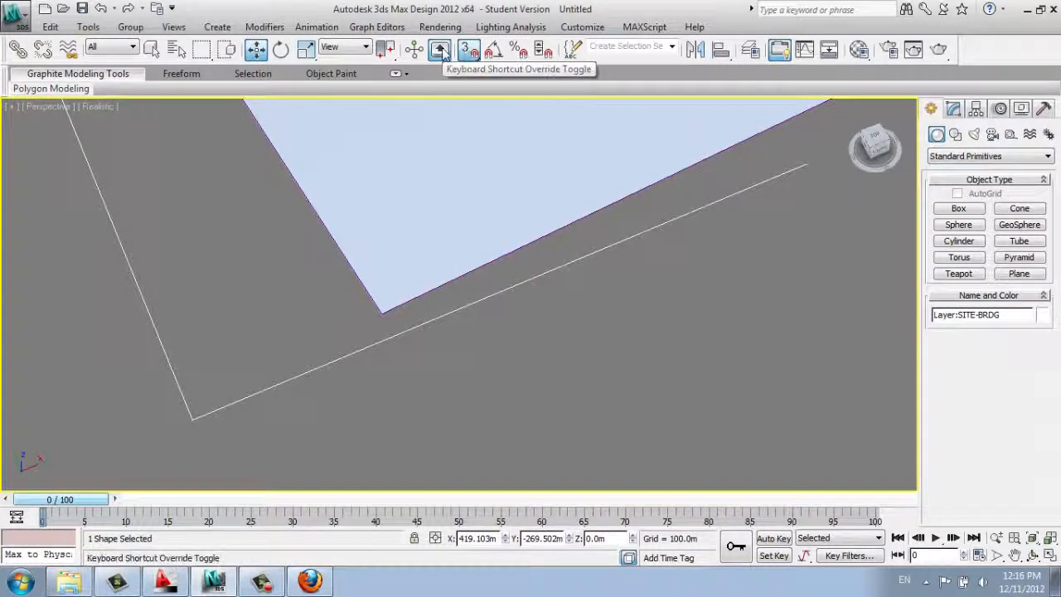
right_click(469, 51)
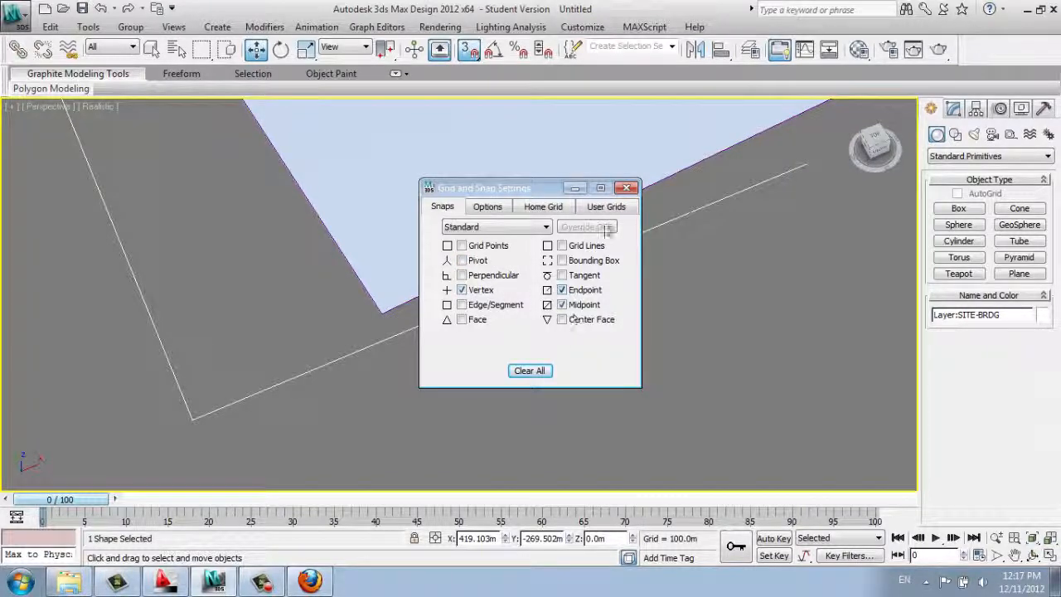
left_click(627, 188)
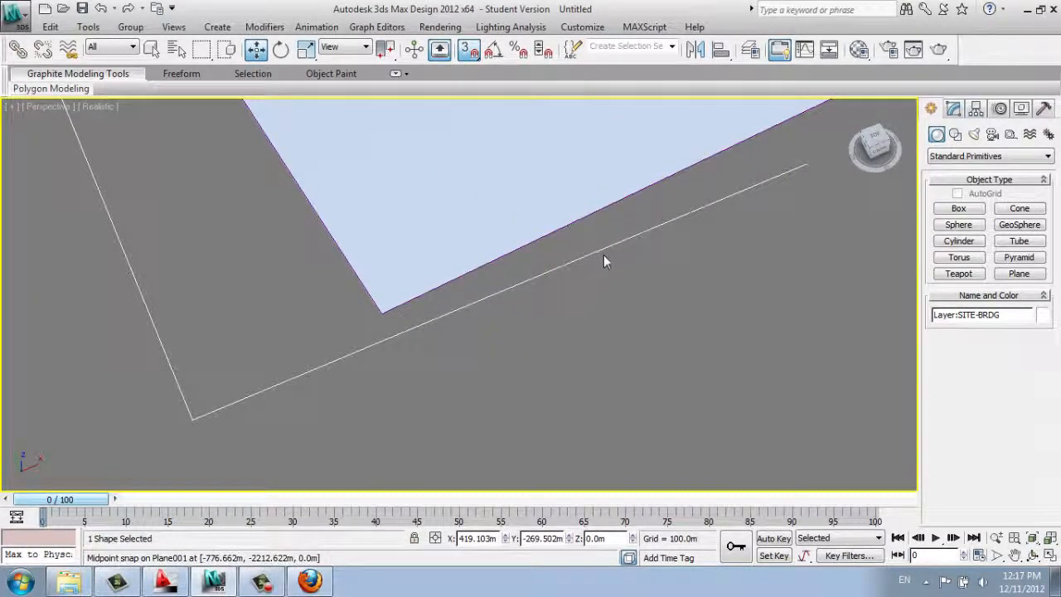
scroll(605, 255, "down", 5)
left_click(591, 338)
middle_click_drag(634, 170, 608, 275)
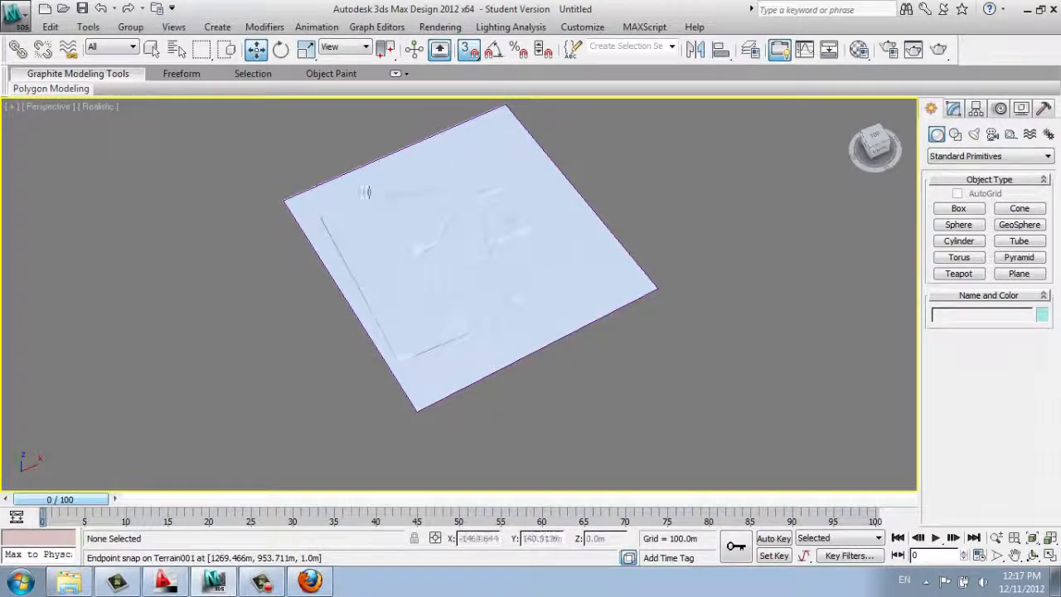
Select the plane in the perspective view and open the Material Editor in compact mode.
scroll(311, 233, "up", 3)
scroll(359, 246, "down", 3)
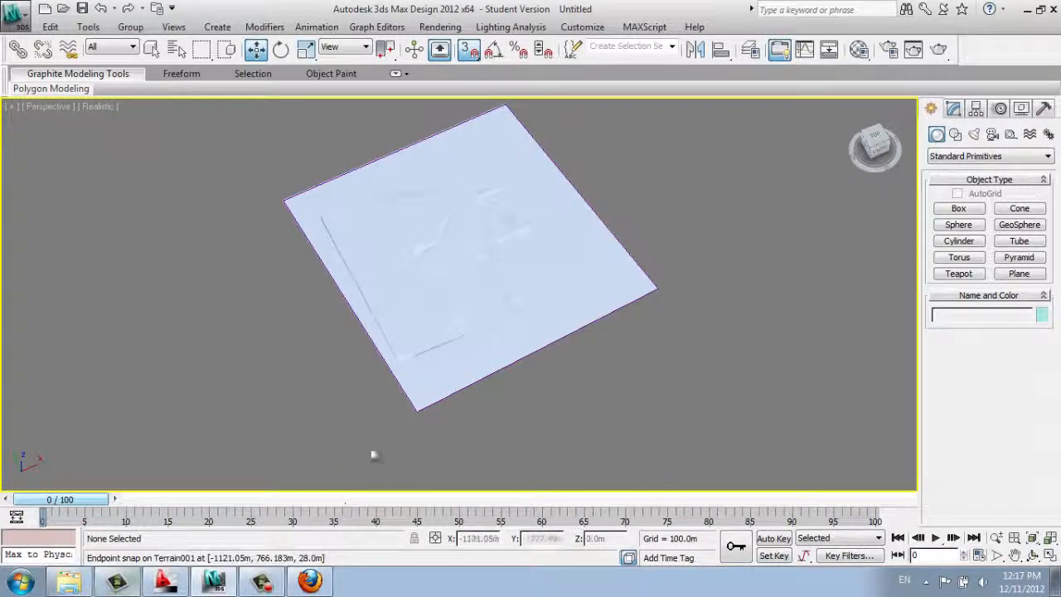
left_click(152, 50)
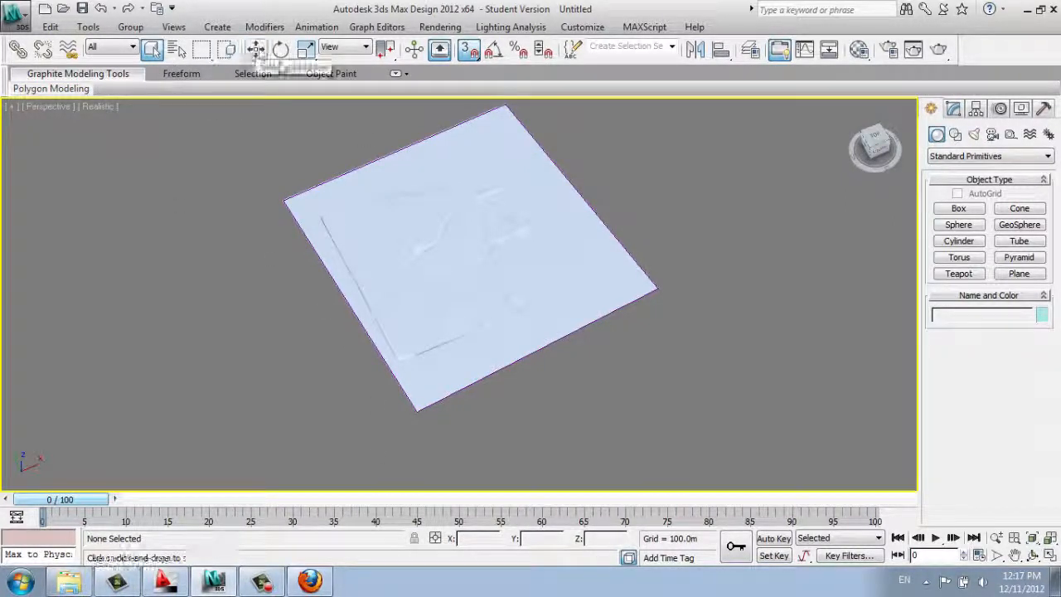
left_click(339, 184)
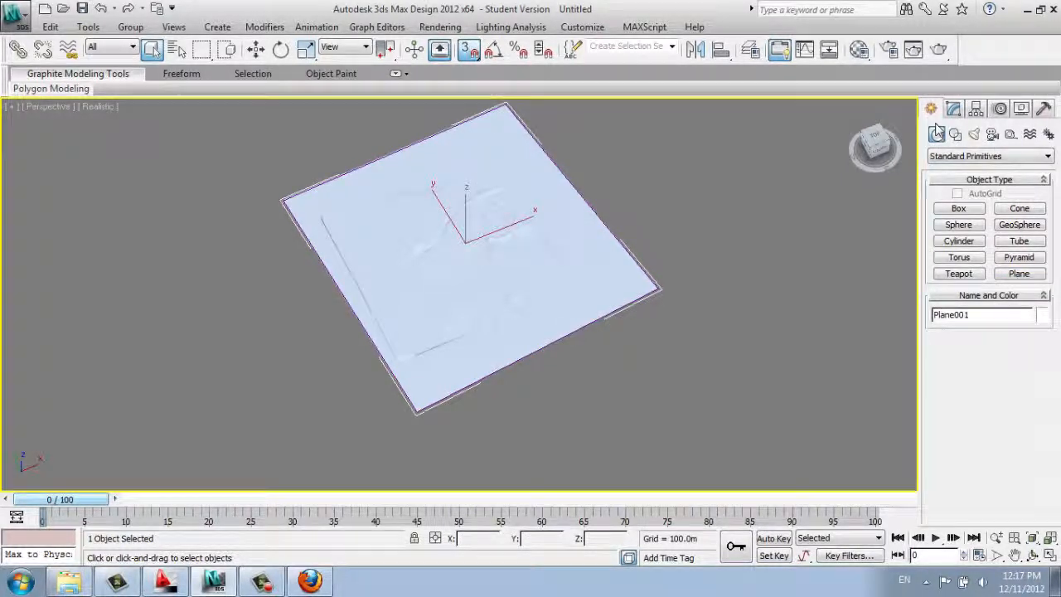
left_click(860, 52)
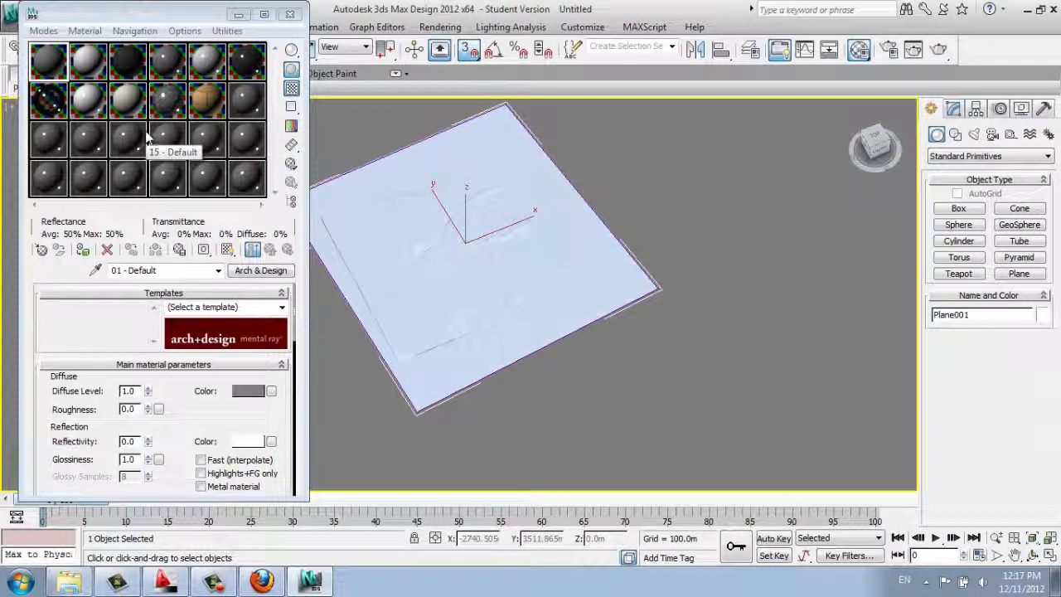
left_click(44, 30)
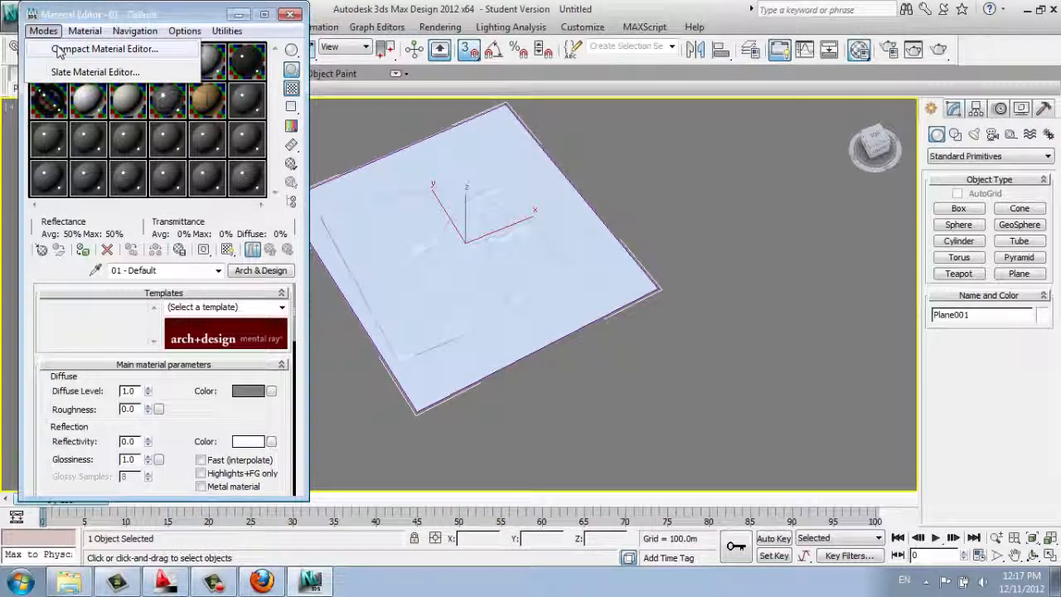
left_click(58, 50)
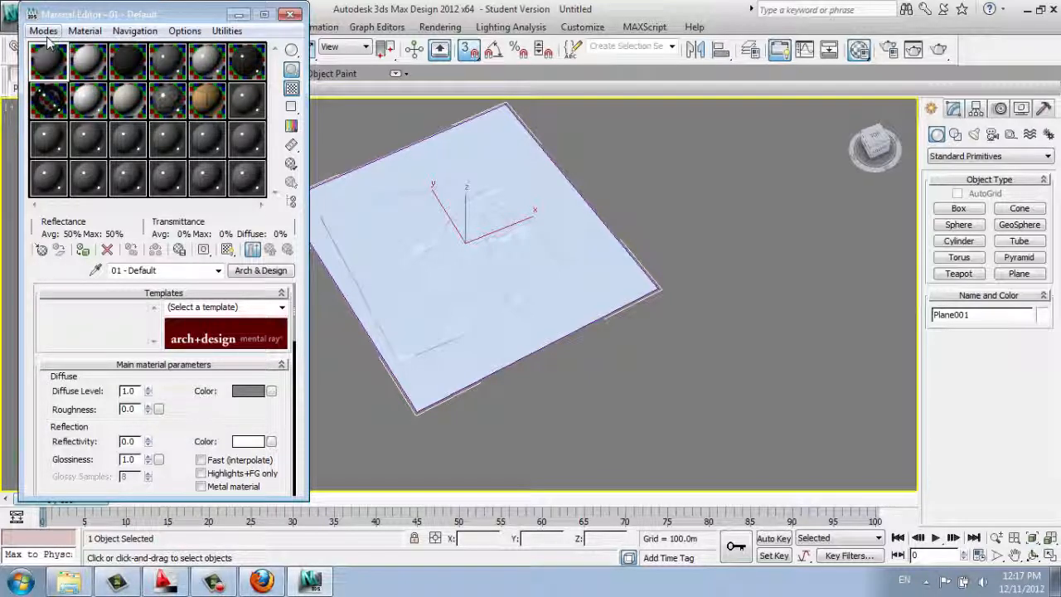
Change the 12 - Default material from Arch & Design to the Standard material type.
left_click(241, 101)
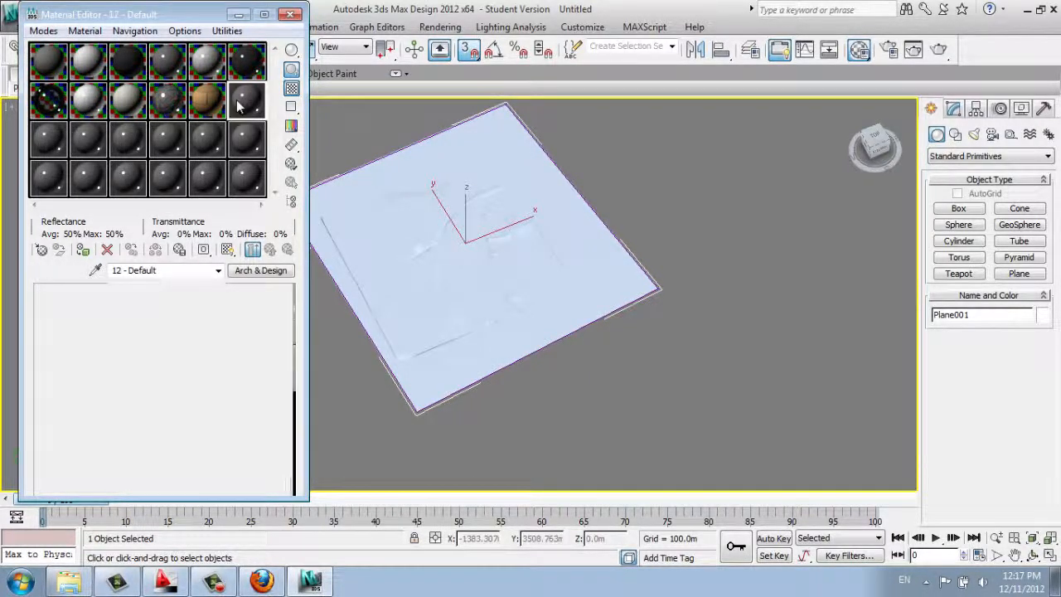
left_click(249, 99)
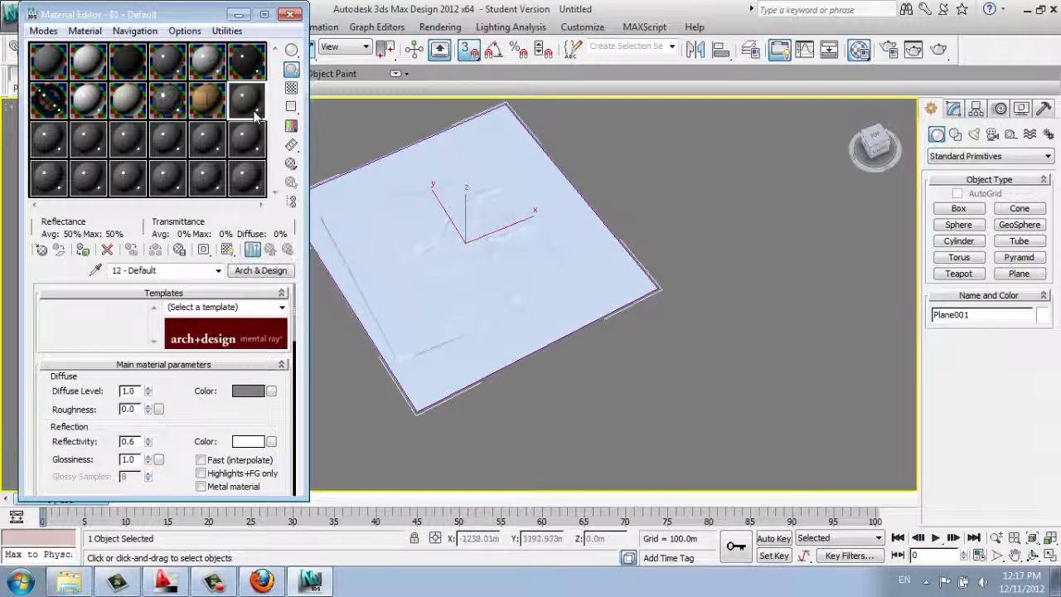
left_click(257, 279)
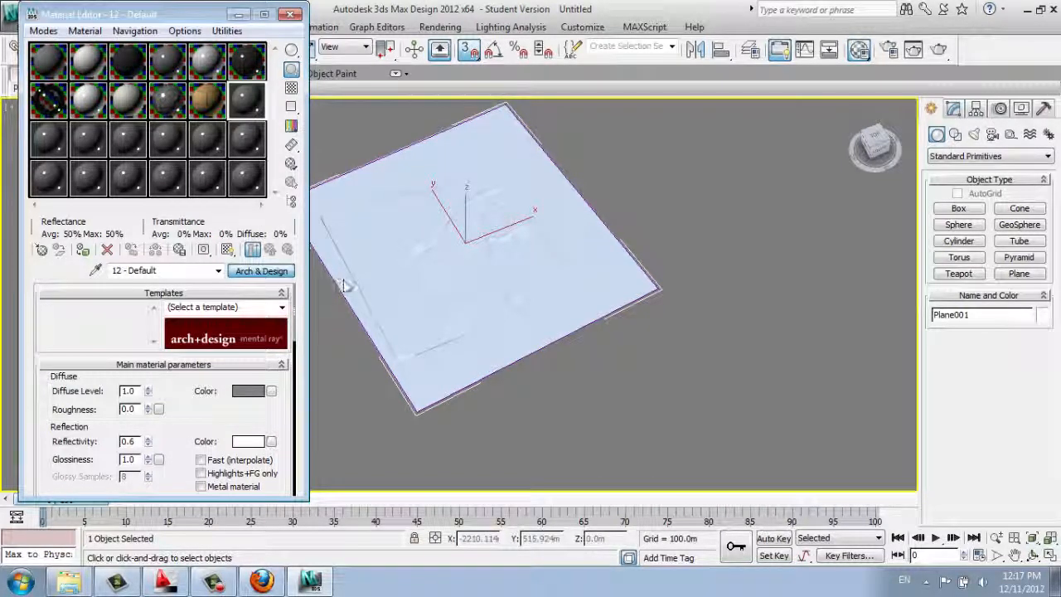
left_click(283, 273)
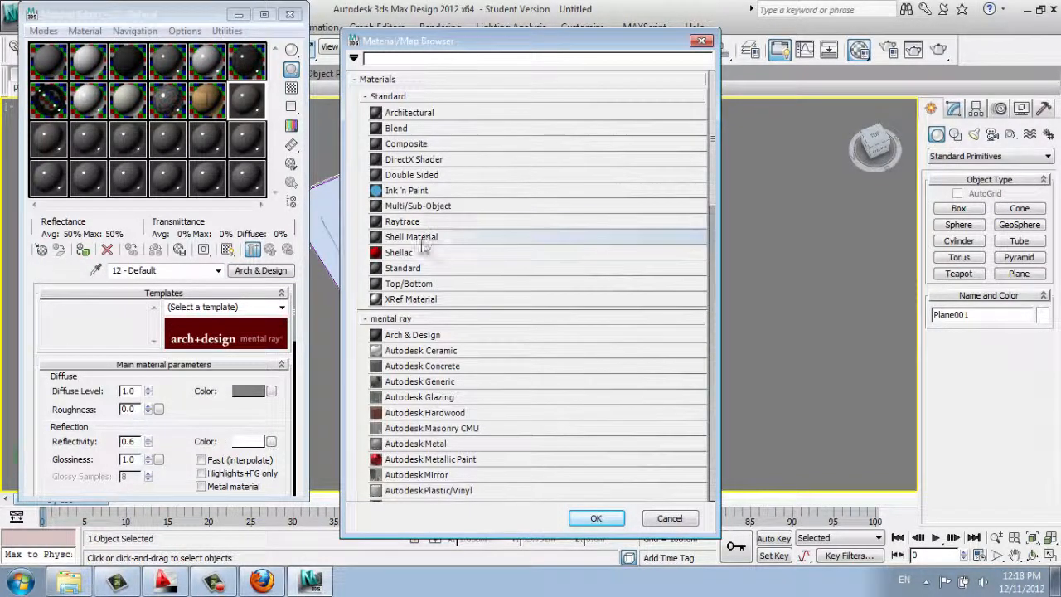
left_click(406, 267)
left_click(596, 518)
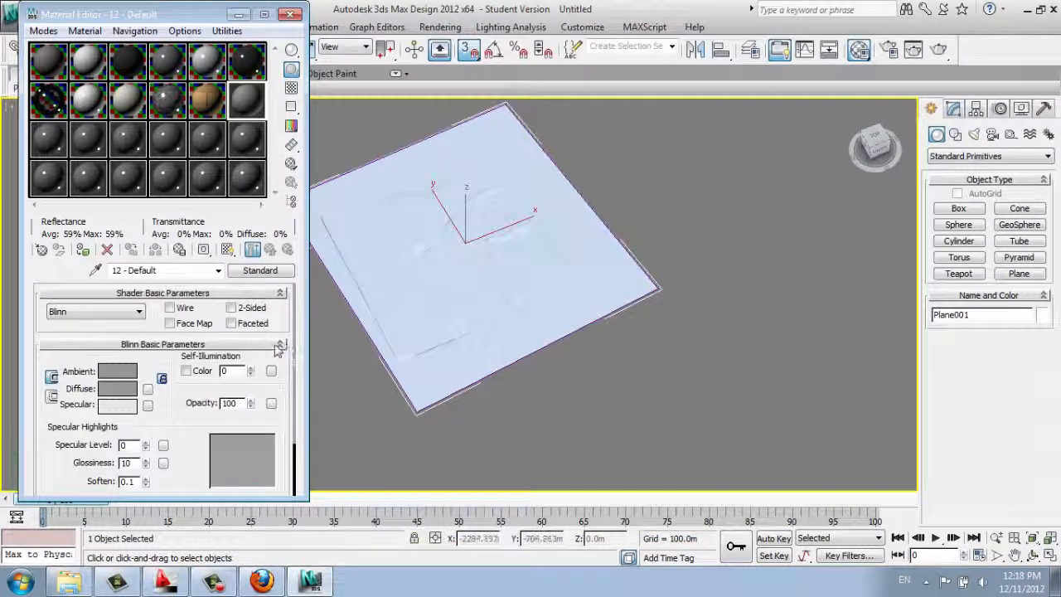
Assign a Bitmap map to the material's Diffuse Color.
left_click_drag(294, 314, 296, 335)
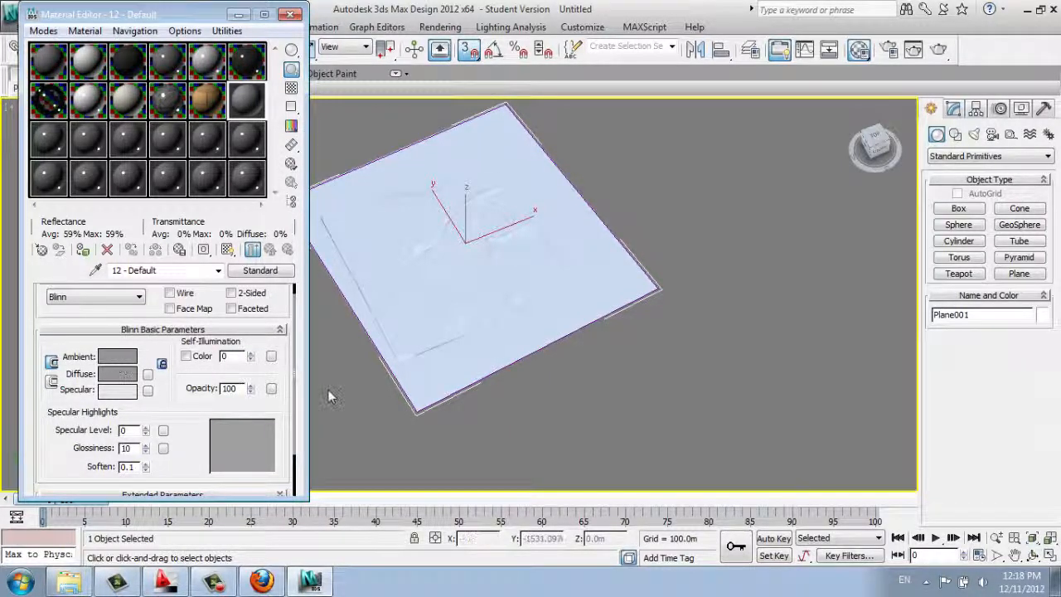
scroll(297, 378, "down", 3)
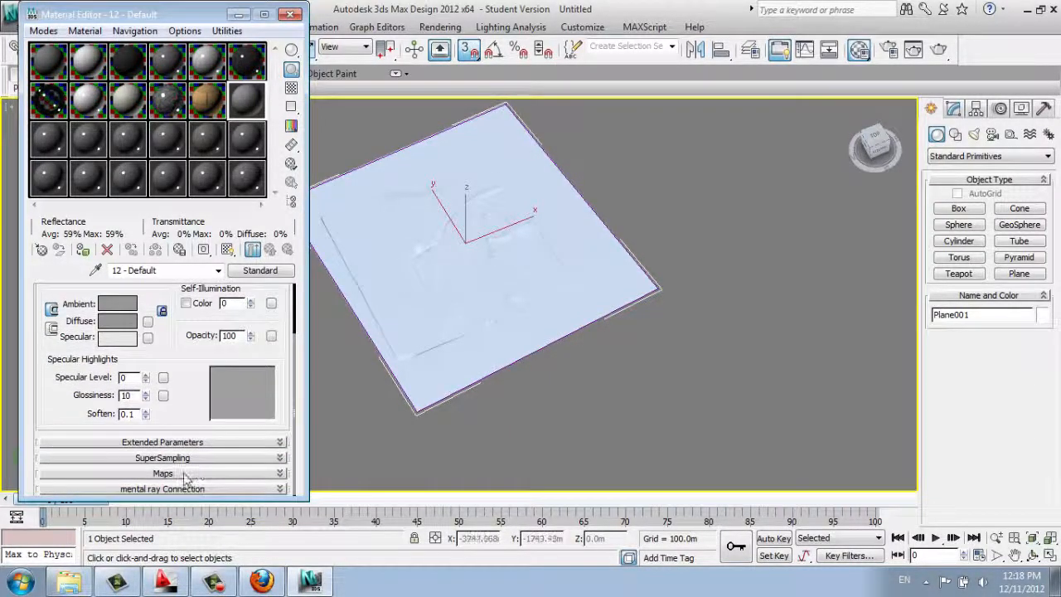
left_click(186, 478)
left_click(204, 339)
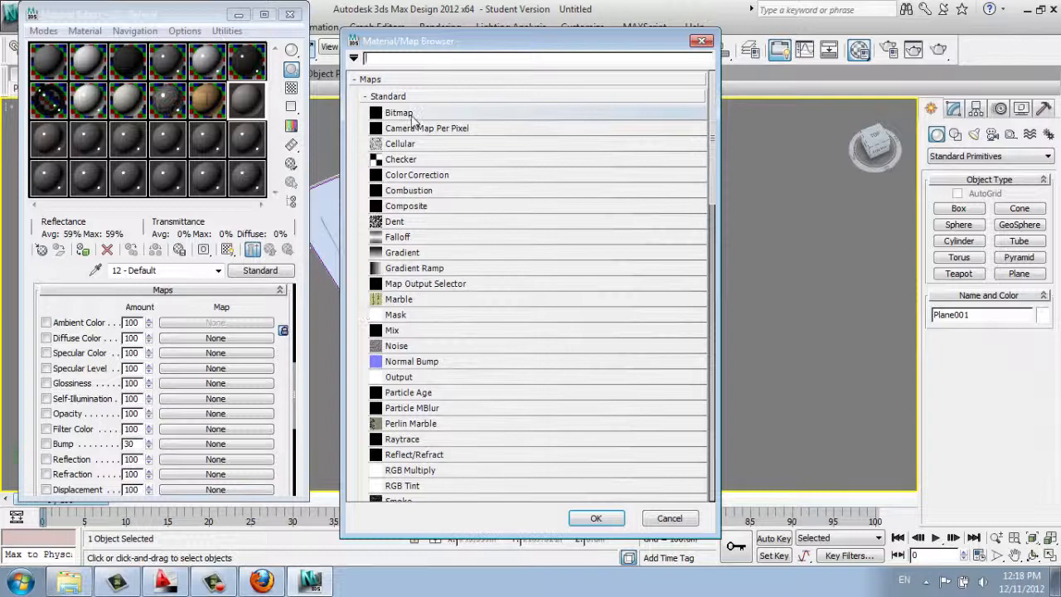
left_click(412, 116)
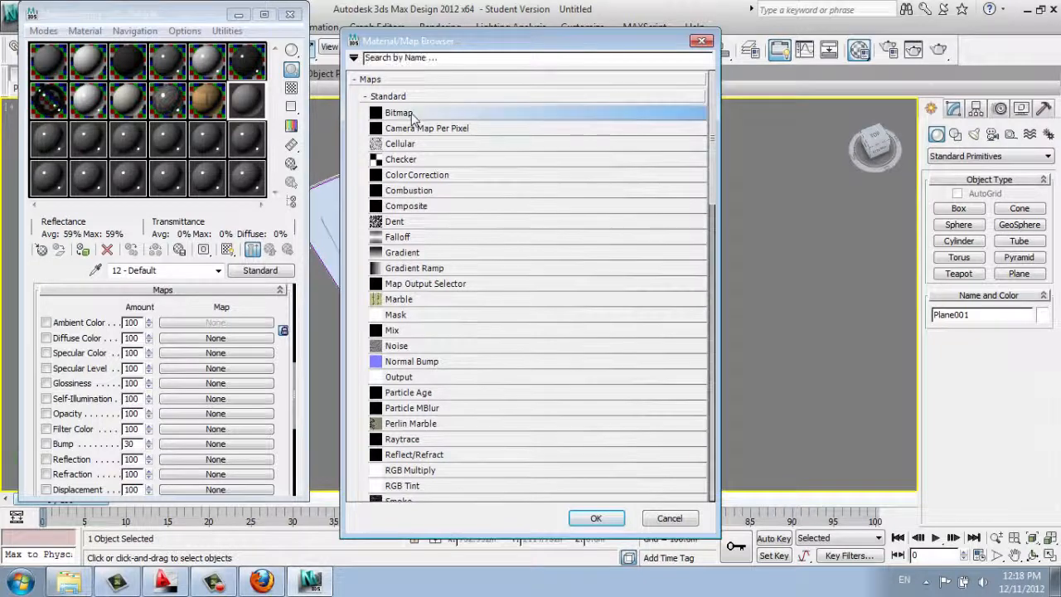
left_click(590, 522)
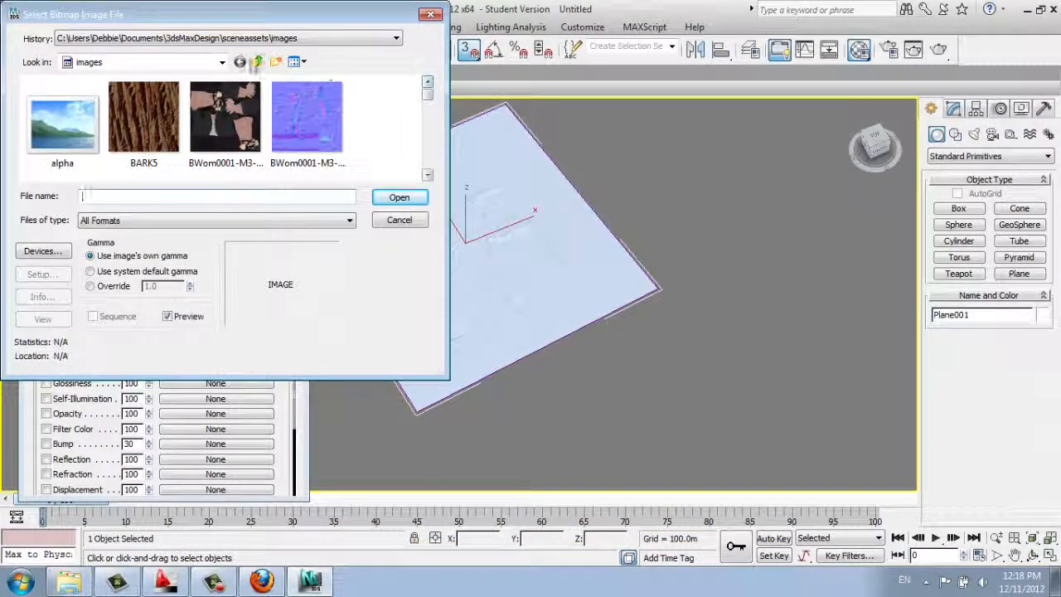
Load aerial-HI-REZ.jpg as the bitmap from University of Melbourne\Flexible Urban Digital Modelling on the HITACHI (G:) drive.
left_click(222, 63)
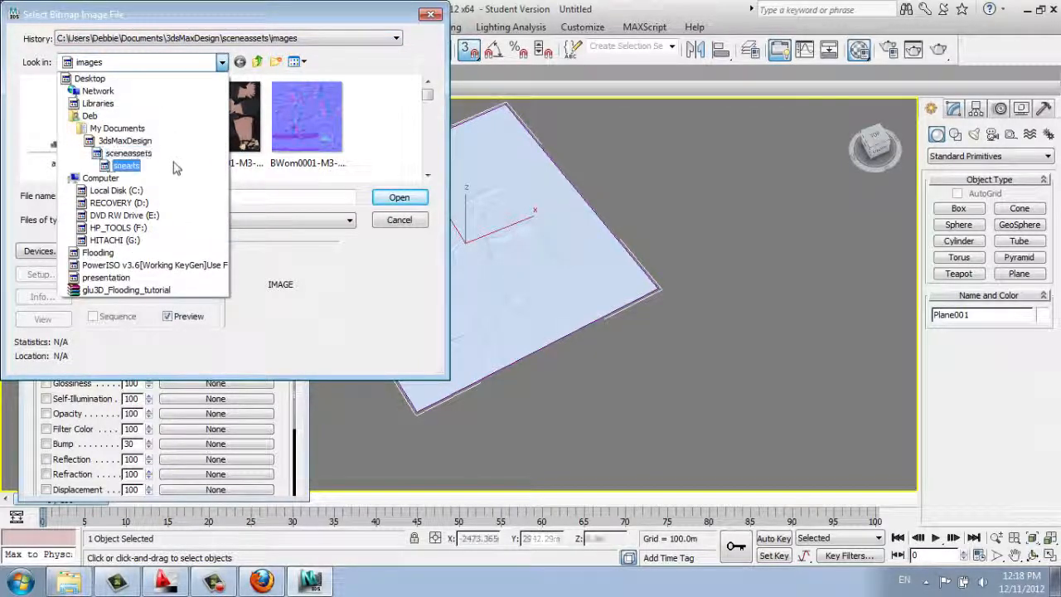
left_click(127, 241)
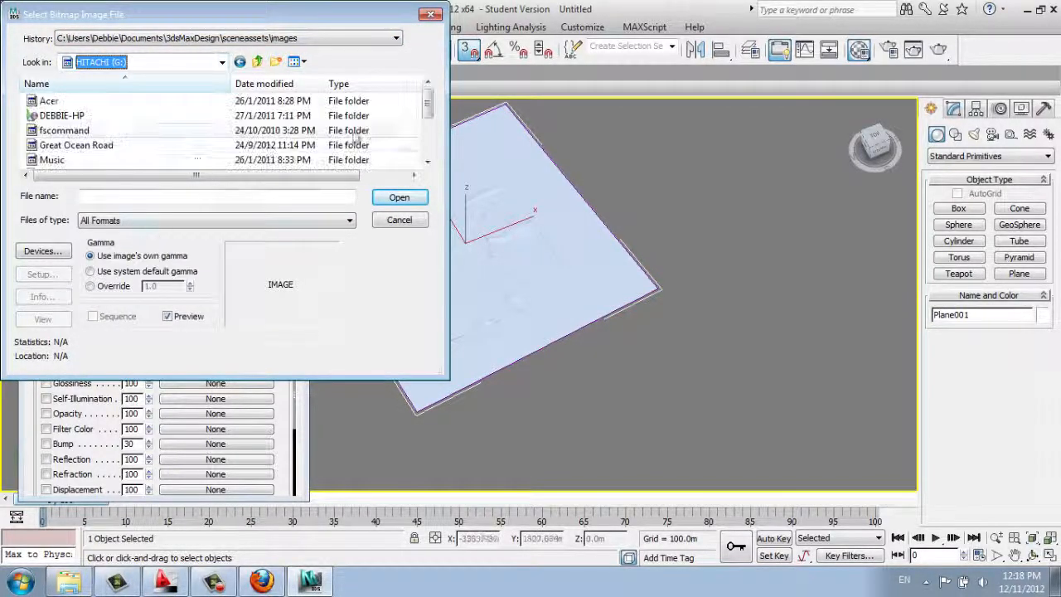
left_click(428, 166)
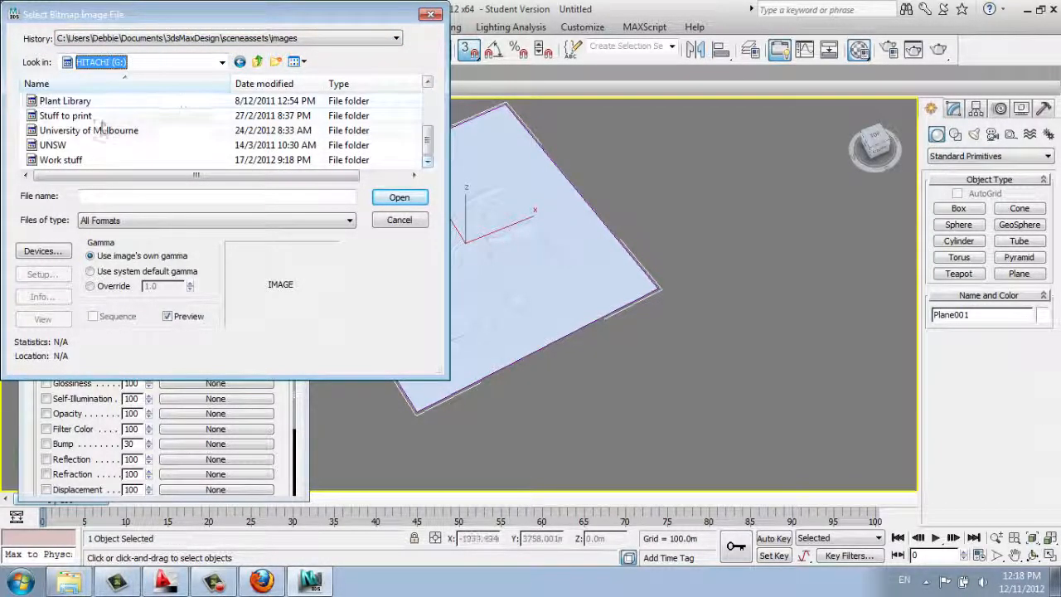
double_click(133, 131)
double_click(104, 118)
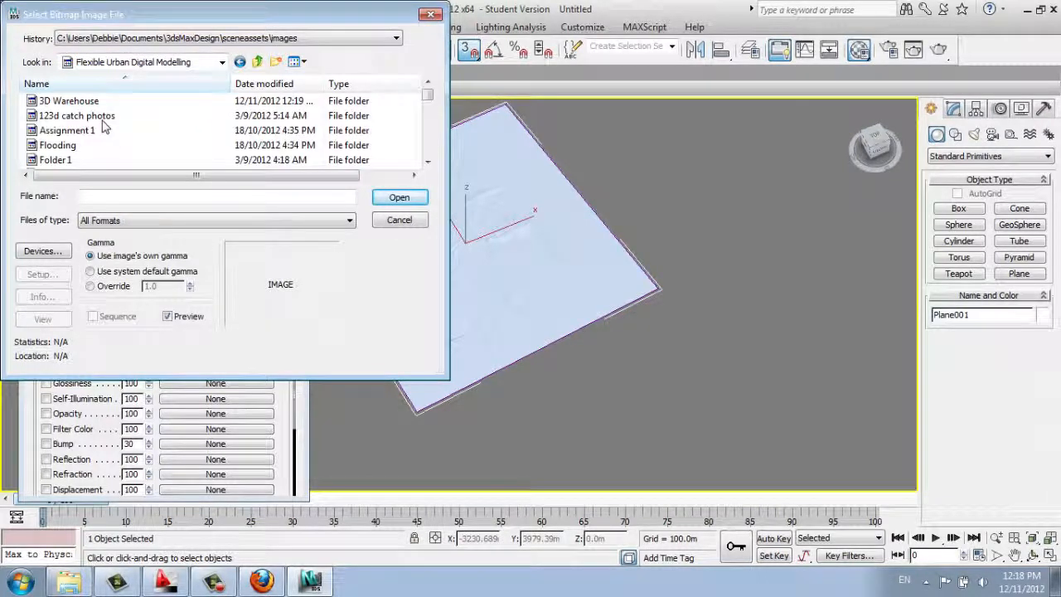
left_click_drag(429, 98, 427, 133)
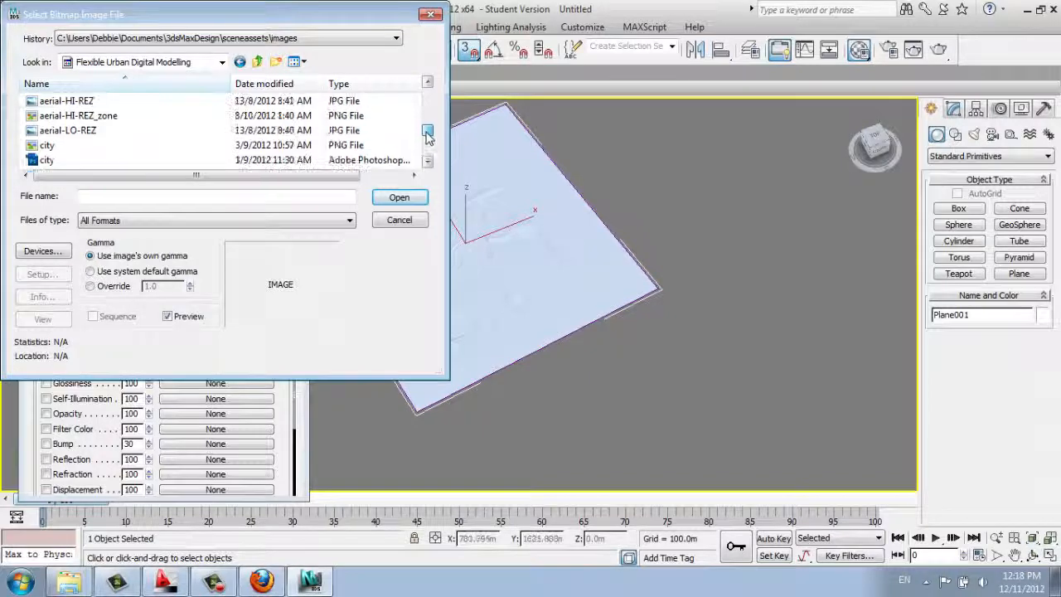
left_click(91, 101)
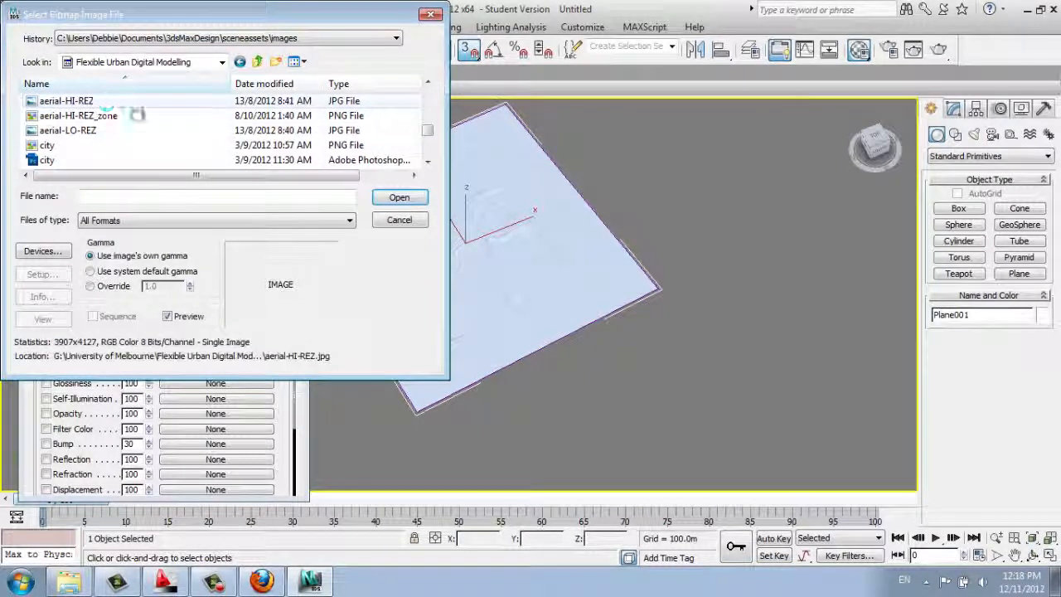
left_click(389, 199)
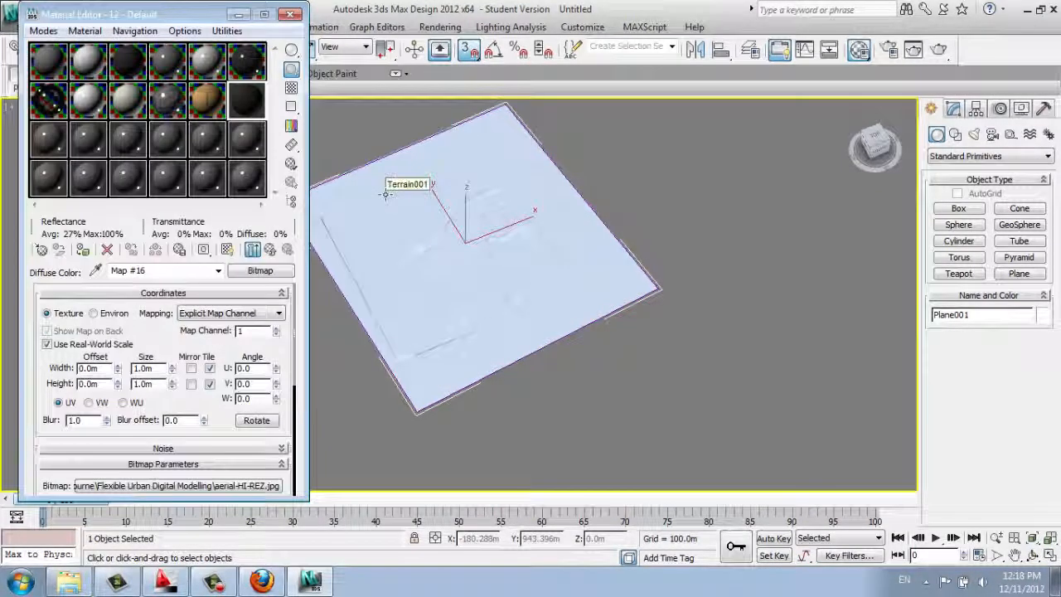
Turn off real-world scale for the aerial bitmap, then assign the material to the plane with its map shown in the viewport.
mouse_move(296, 343)
left_mouse_down()
mouse_move(296, 448)
mouse_move(296, 326)
left_mouse_up()
left_click(46, 343)
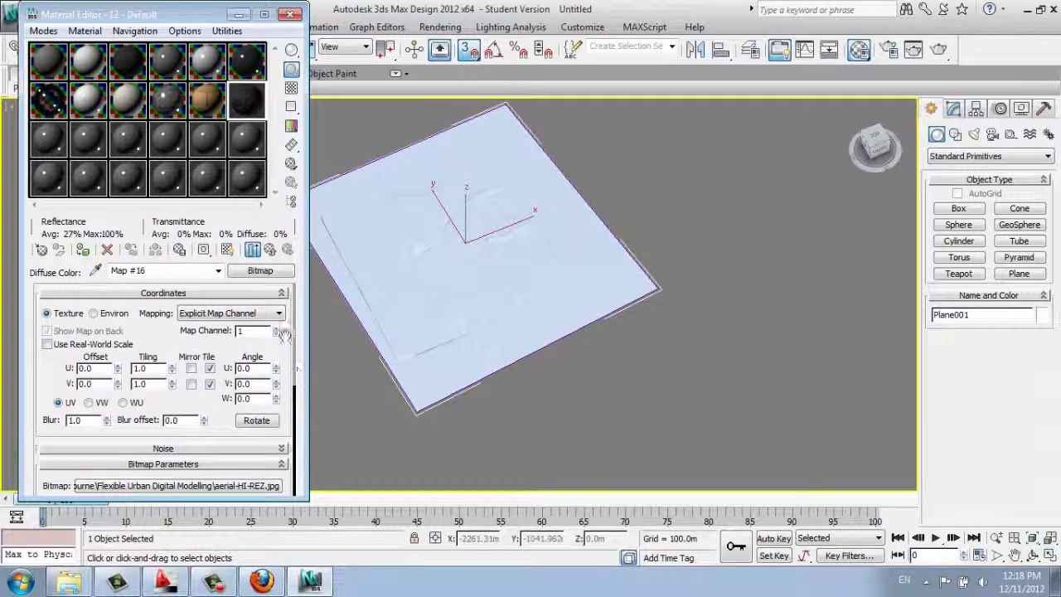
left_click(228, 251)
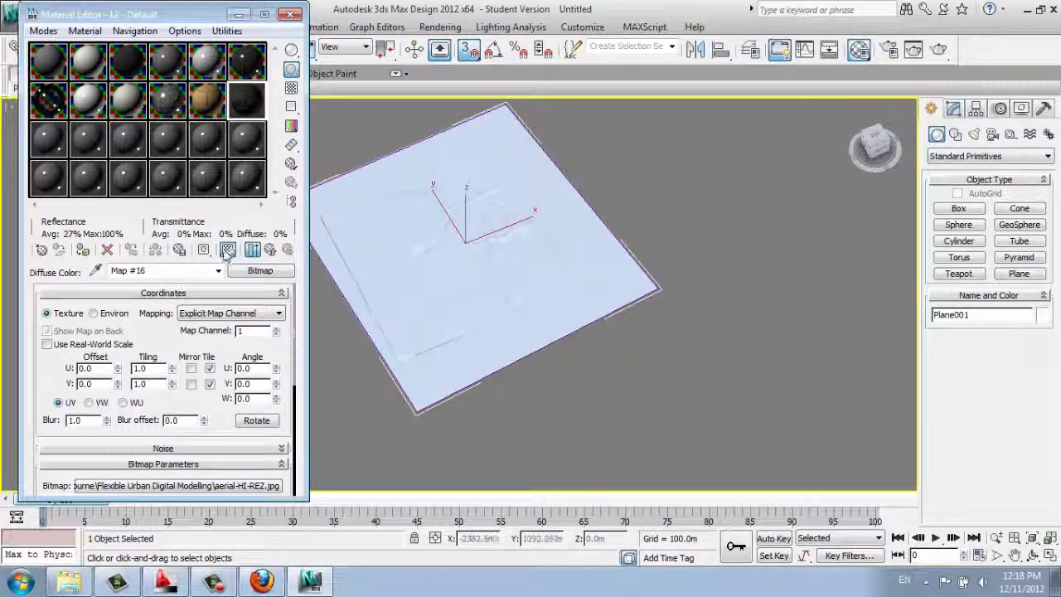
left_click(85, 251)
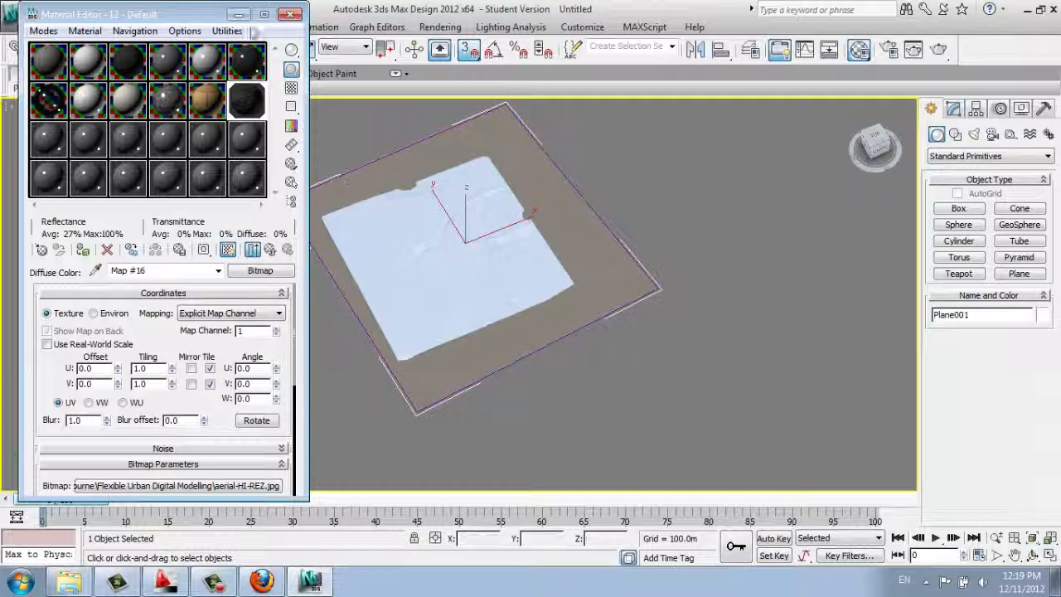
left_click(229, 250)
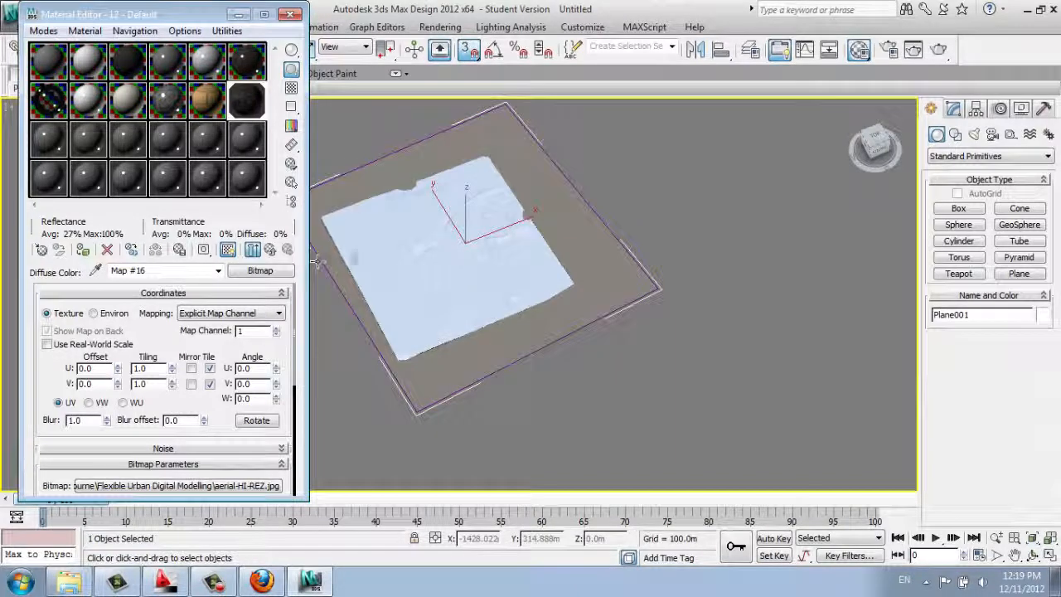
left_click(239, 17)
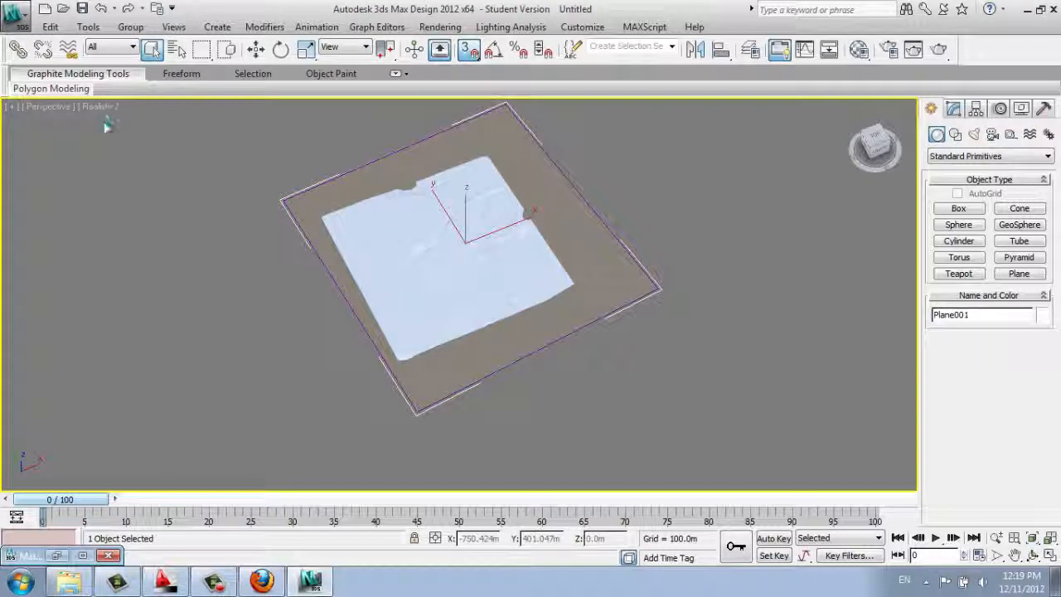
Select the terrain and check the material's map display setting and the viewport shading options.
left_click(398, 225)
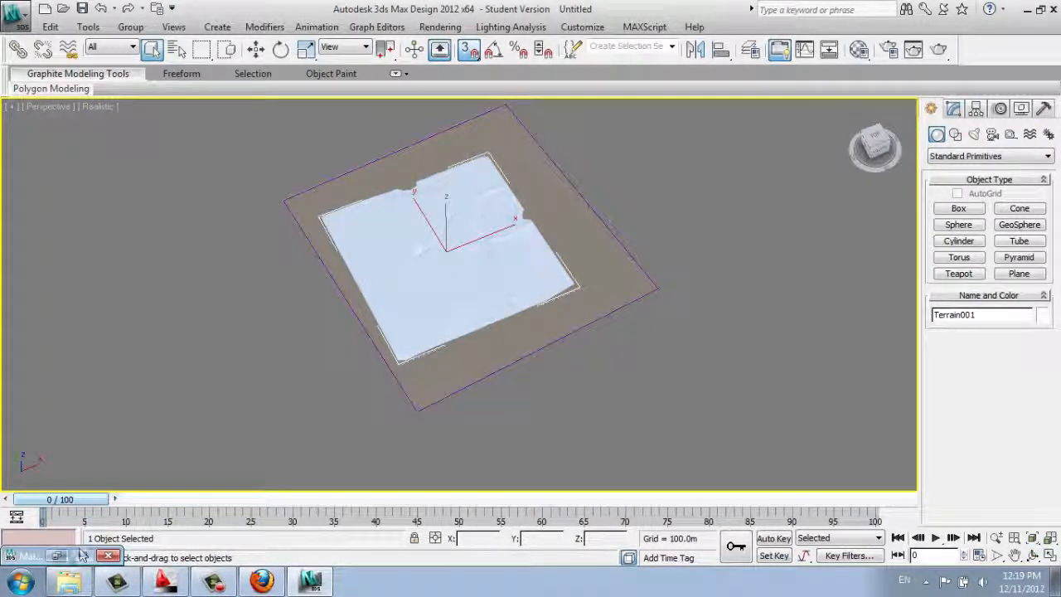
key("m")
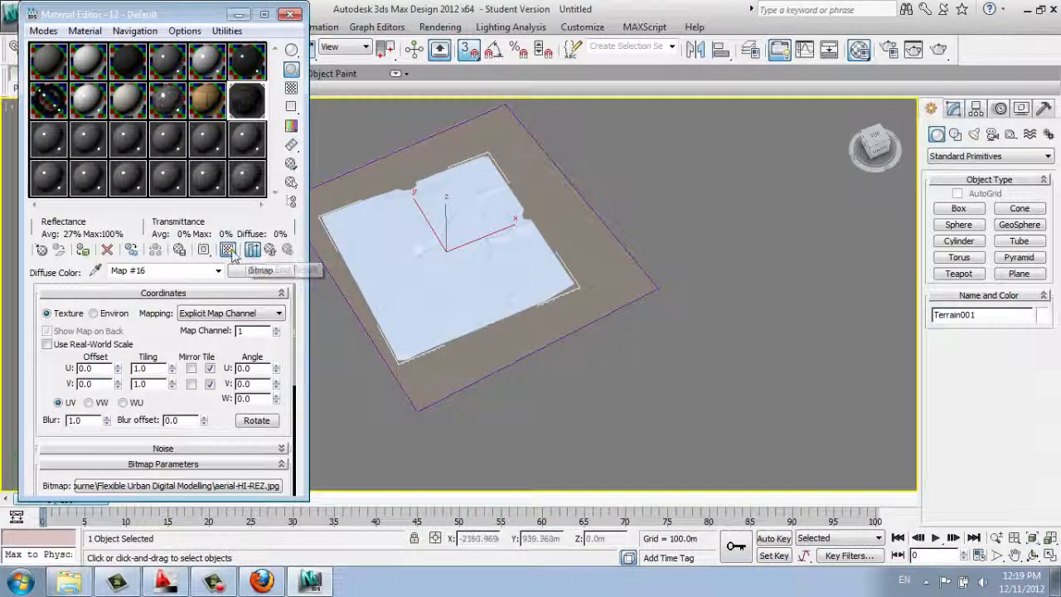
left_click(238, 15)
middle_click_drag(681, 308, 618, 317, "alt")
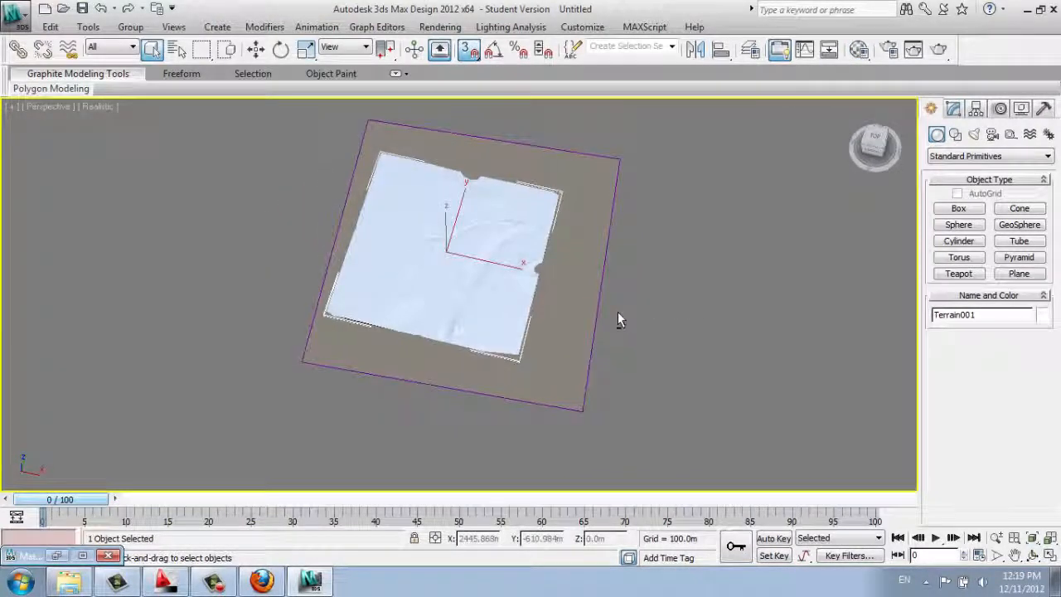
left_click(98, 107)
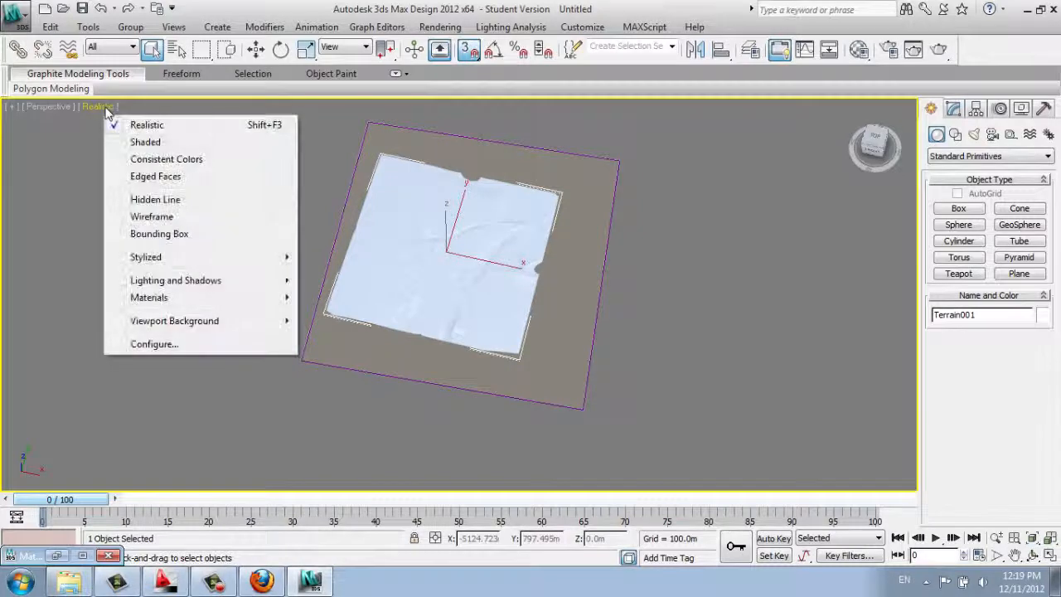
left_click(76, 179)
left_click(481, 324)
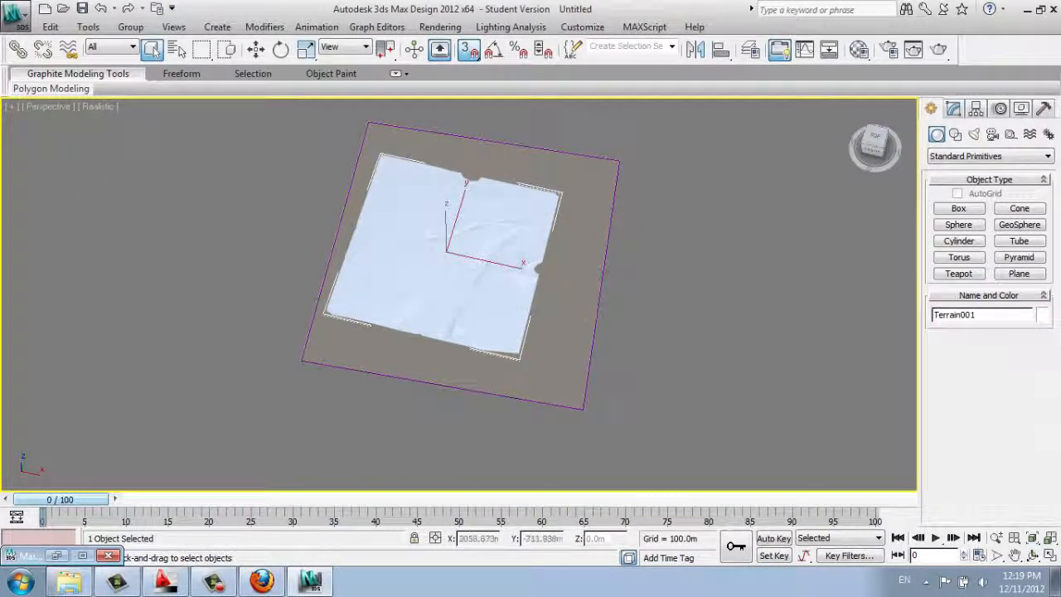
Apply a UVW Map modifier to the plane beneath the terrain.
left_click(546, 309)
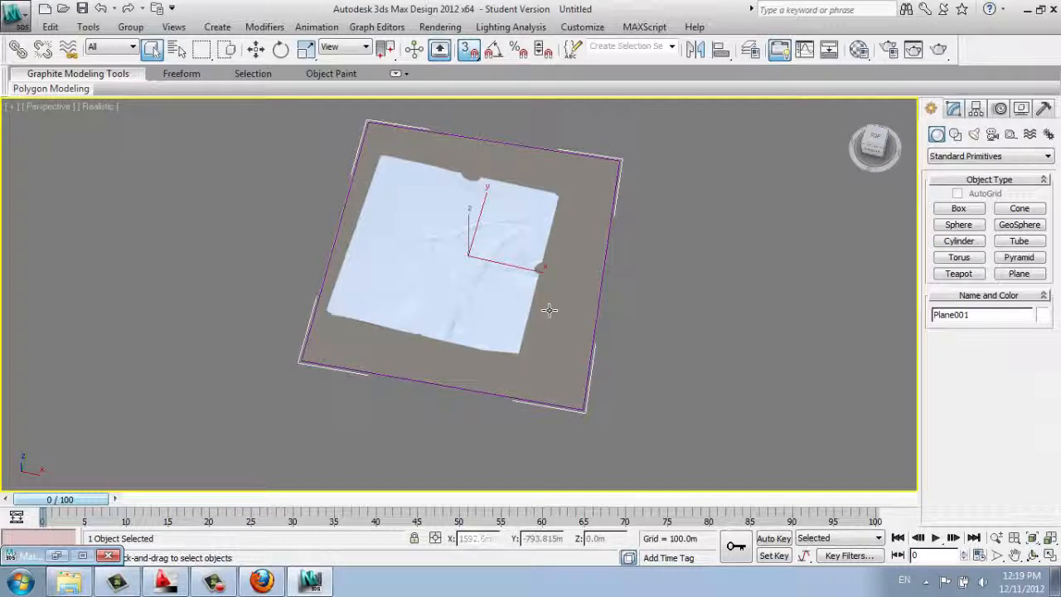
left_click(955, 111)
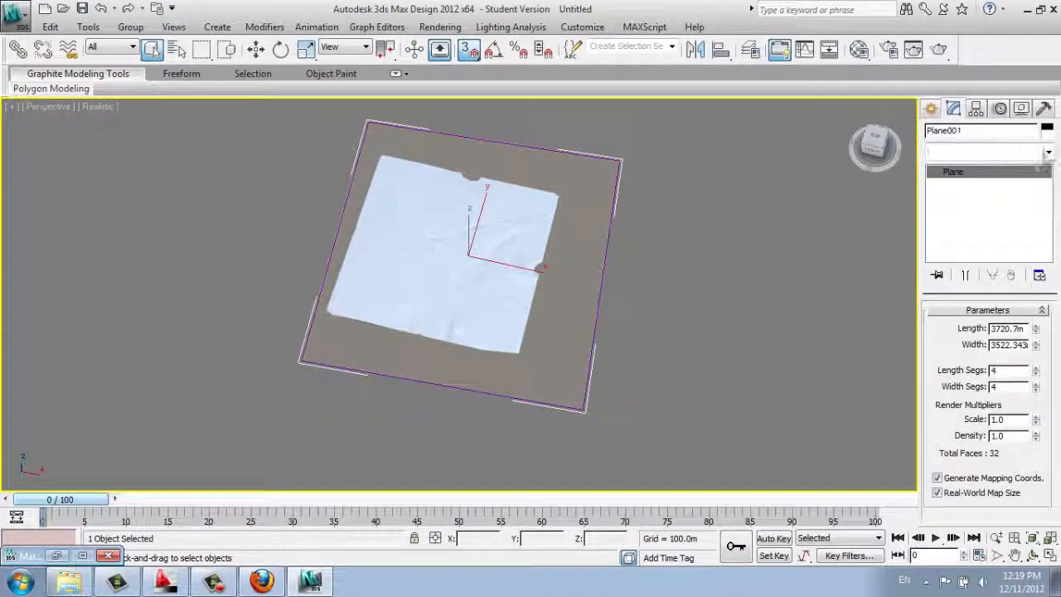
left_click(1047, 154)
left_click_drag(1051, 214, 1047, 475)
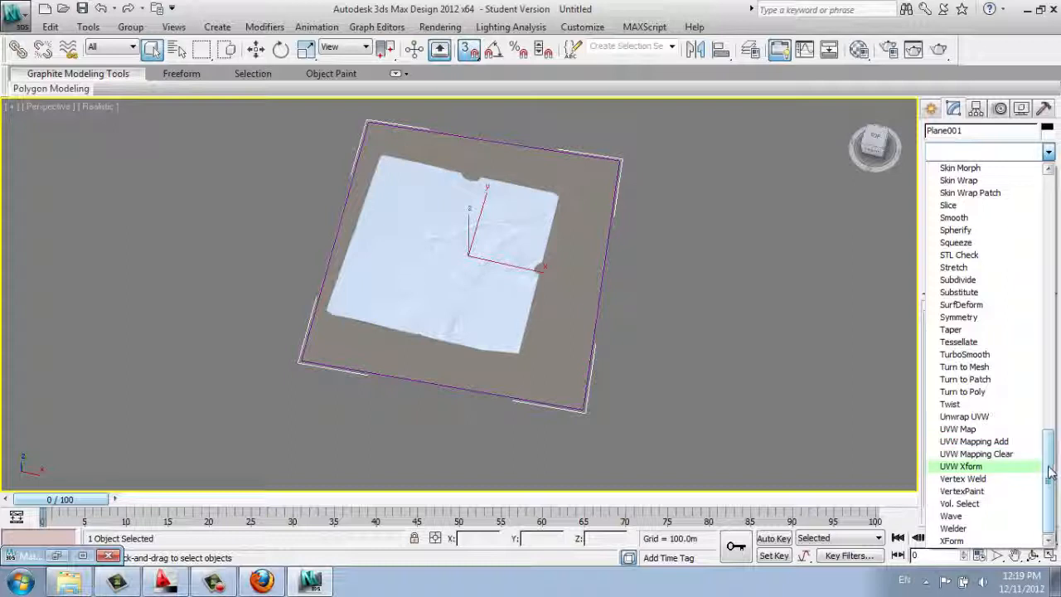
left_click(963, 432)
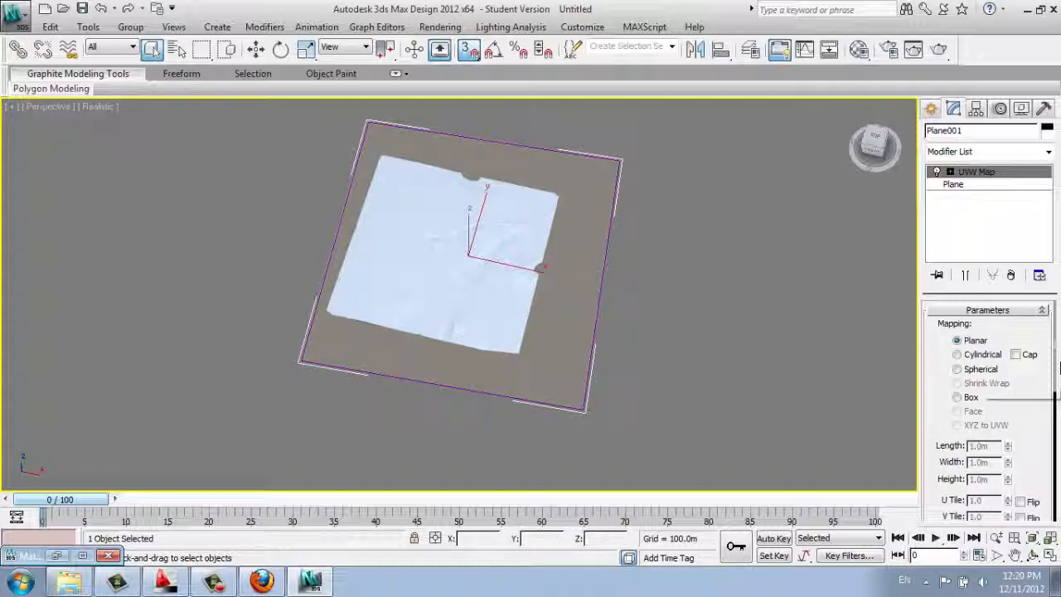
Turn off Real-World Map Size in the plane's UVW Map modifier and deselect the plane.
left_click_drag(1051, 360, 1050, 475)
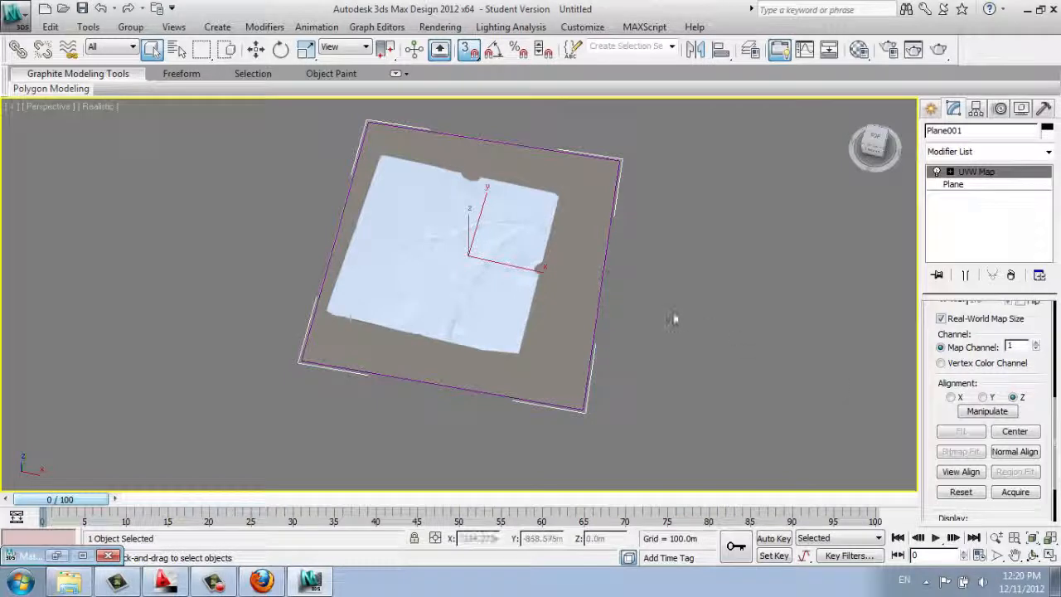
left_click(941, 319)
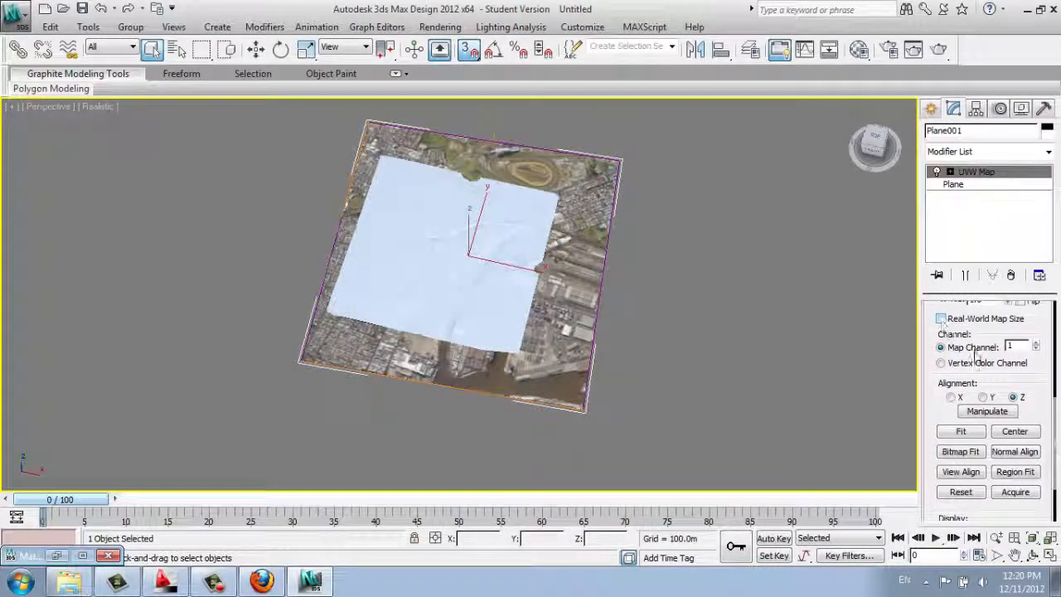
mouse_move(1055, 459)
left_mouse_down()
mouse_move(1055, 343)
mouse_move(1053, 479)
left_mouse_up()
left_click(801, 396)
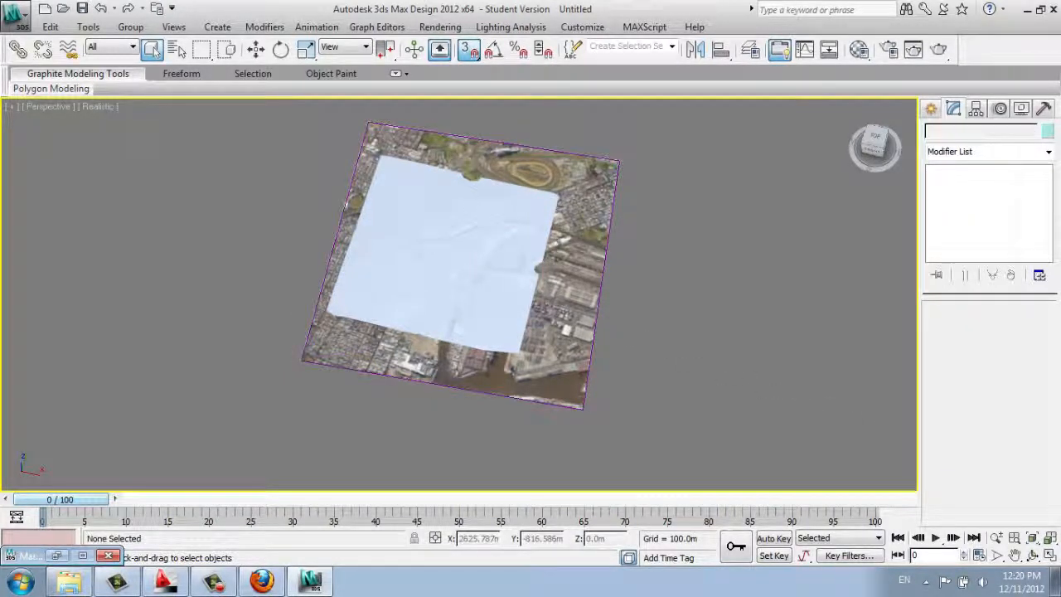
Select the terrain and apply a UVW Map modifier to it.
left_click(445, 217)
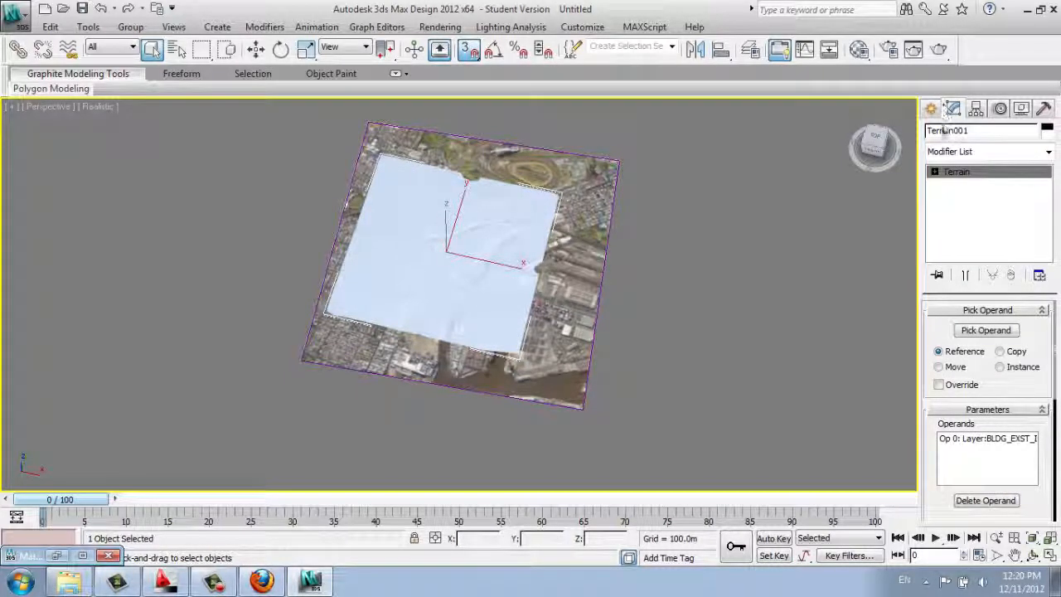
left_click(1015, 155)
left_click(1037, 254)
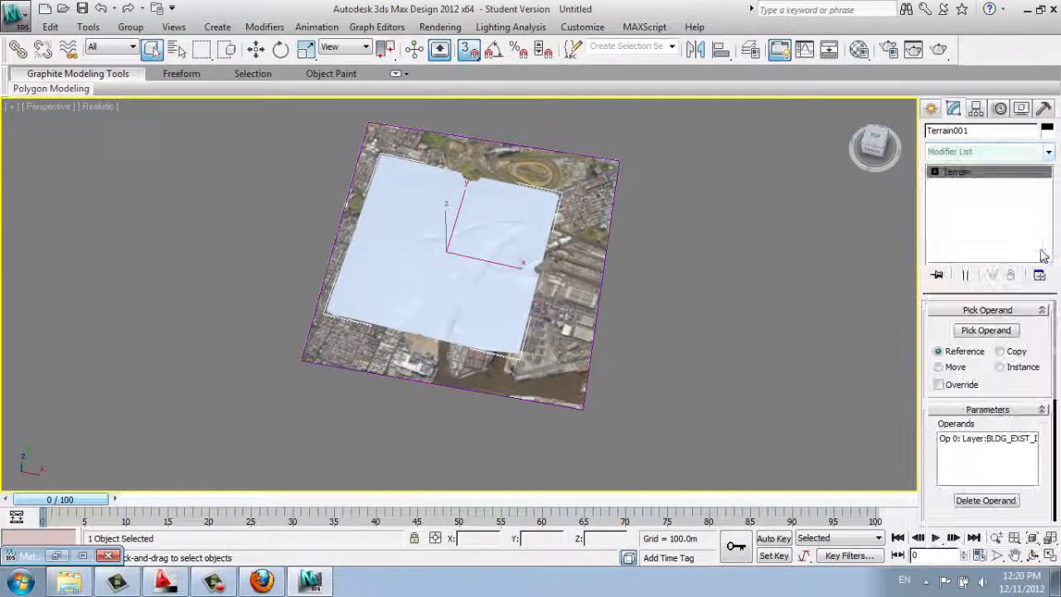
left_click(1047, 151)
left_click_drag(1047, 178, 1046, 511)
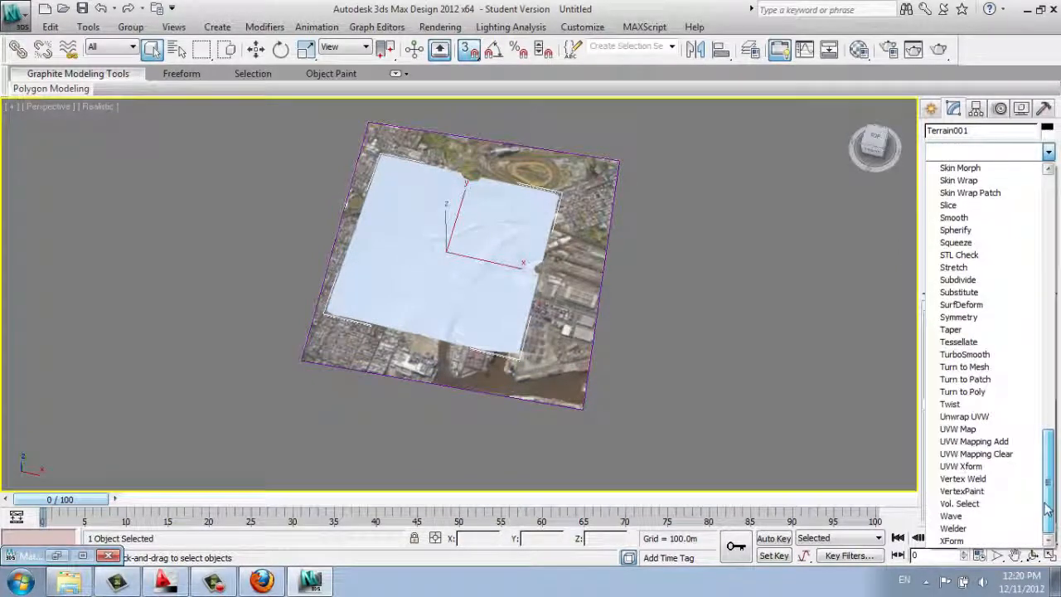
left_click(961, 428)
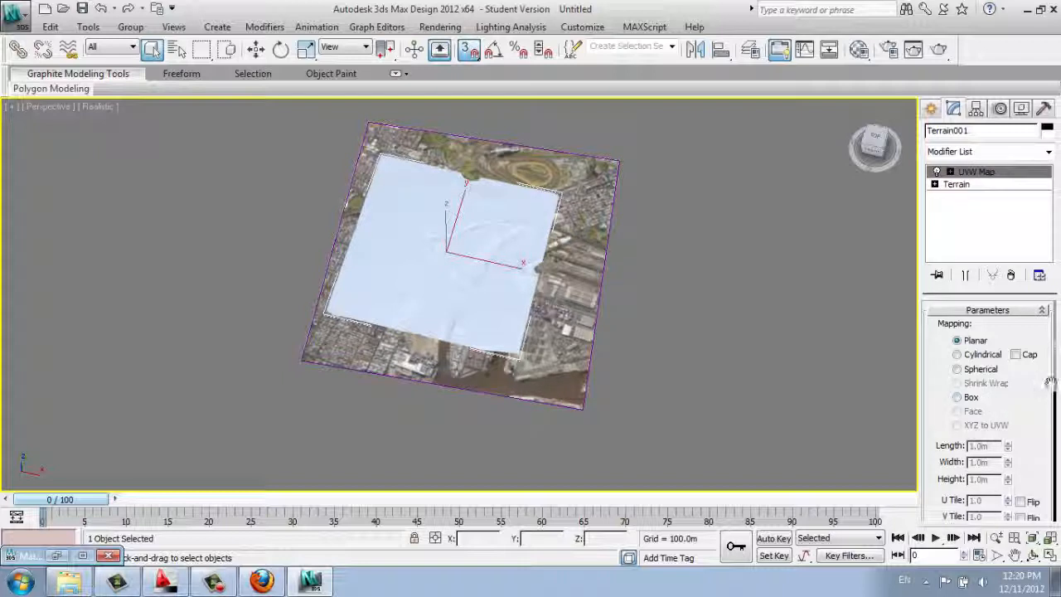
Turn off Real-World Map Size in the terrain's UVW Map modifier.
scroll(961, 430, "down", 5)
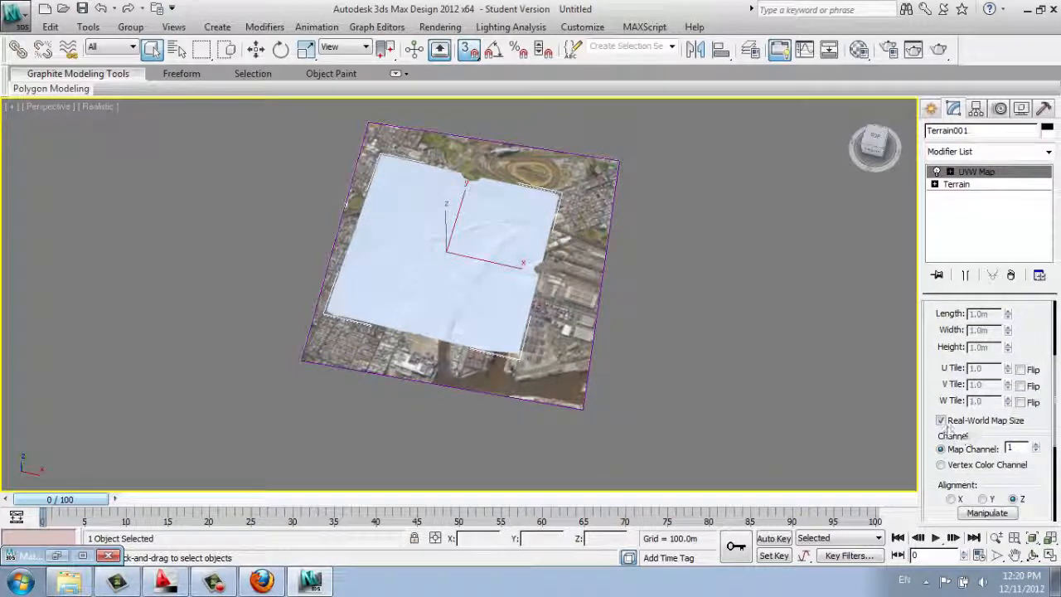
left_click(943, 421)
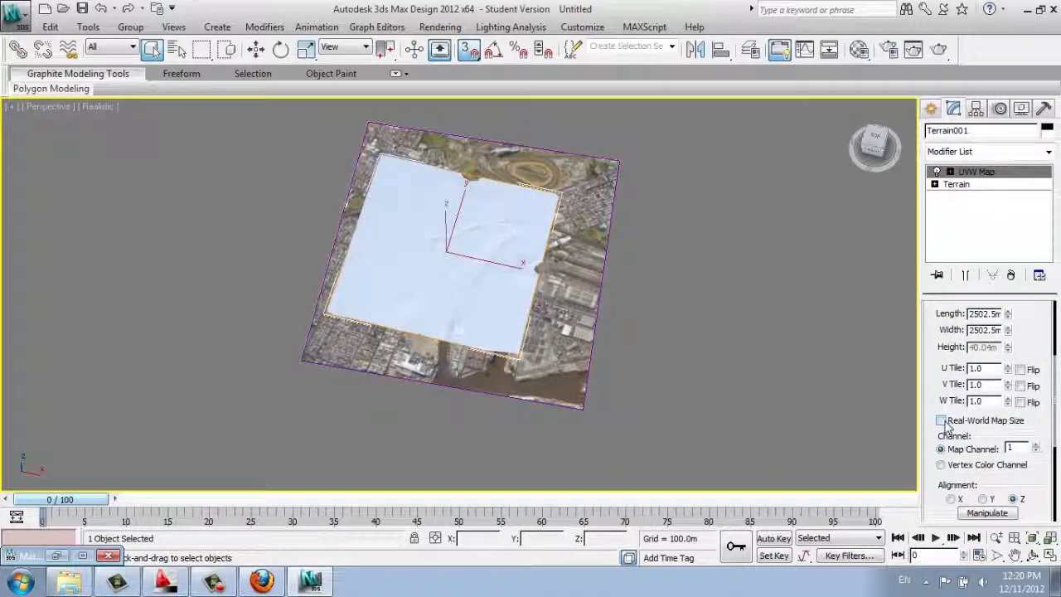
left_click_drag(1058, 404, 1055, 430)
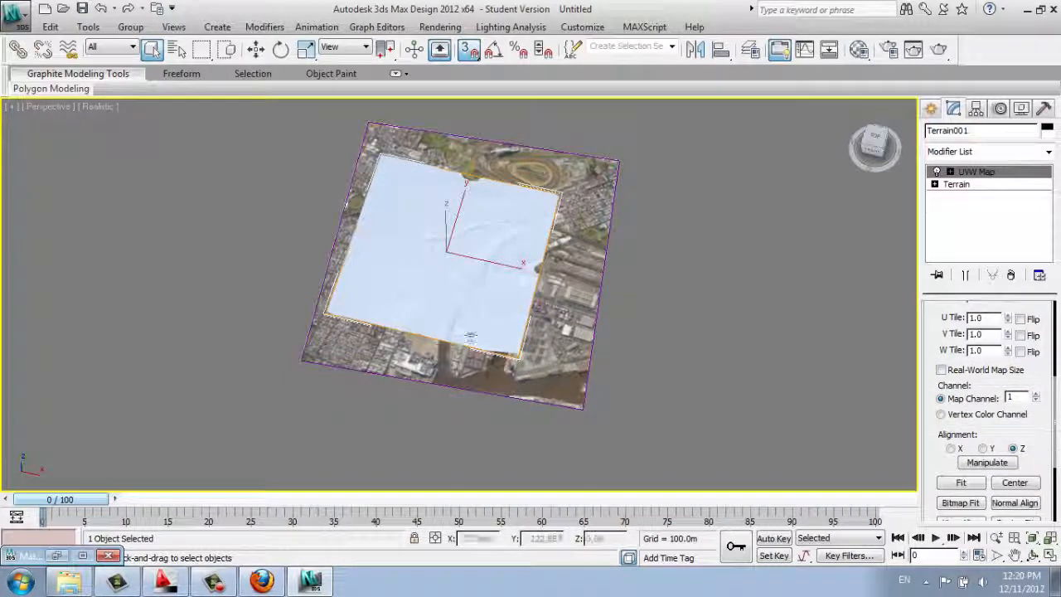
Assign the aerial-HI-REZ.jpg material to the selected terrain and minimize the Material Editor.
key("m")
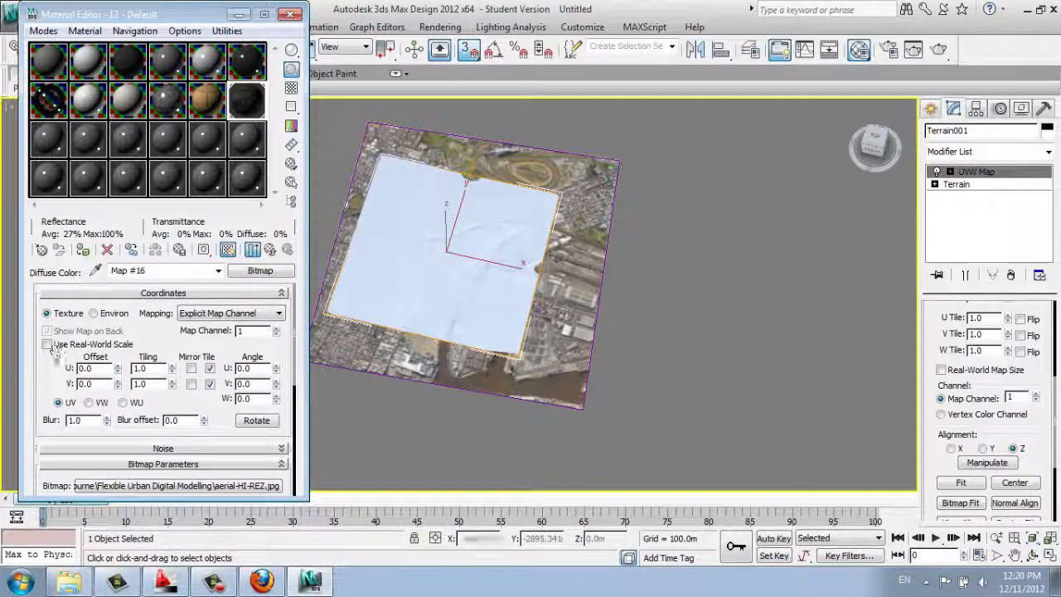
left_click(83, 251)
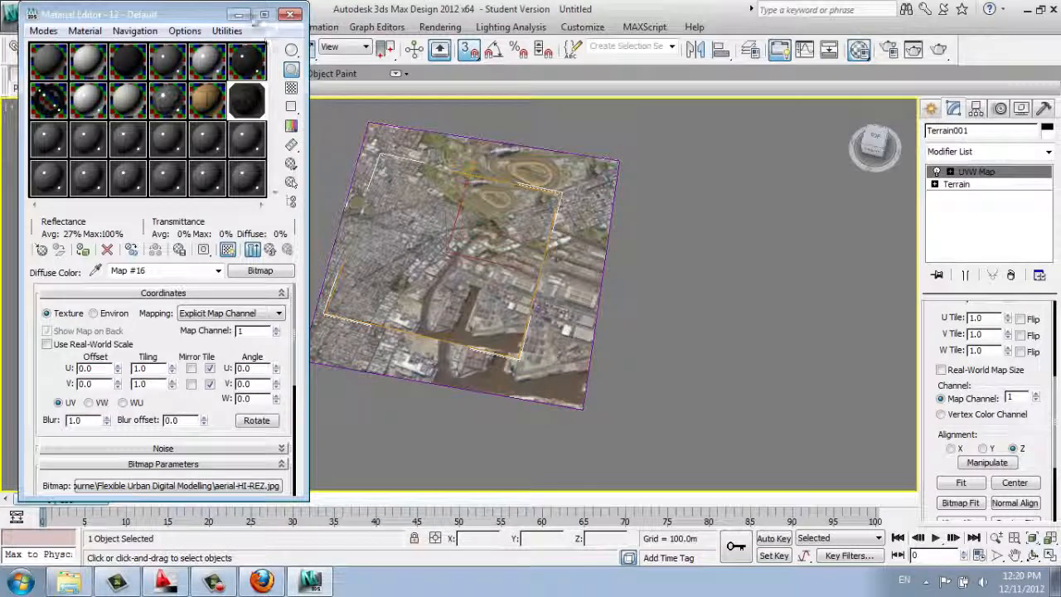
left_click(238, 14)
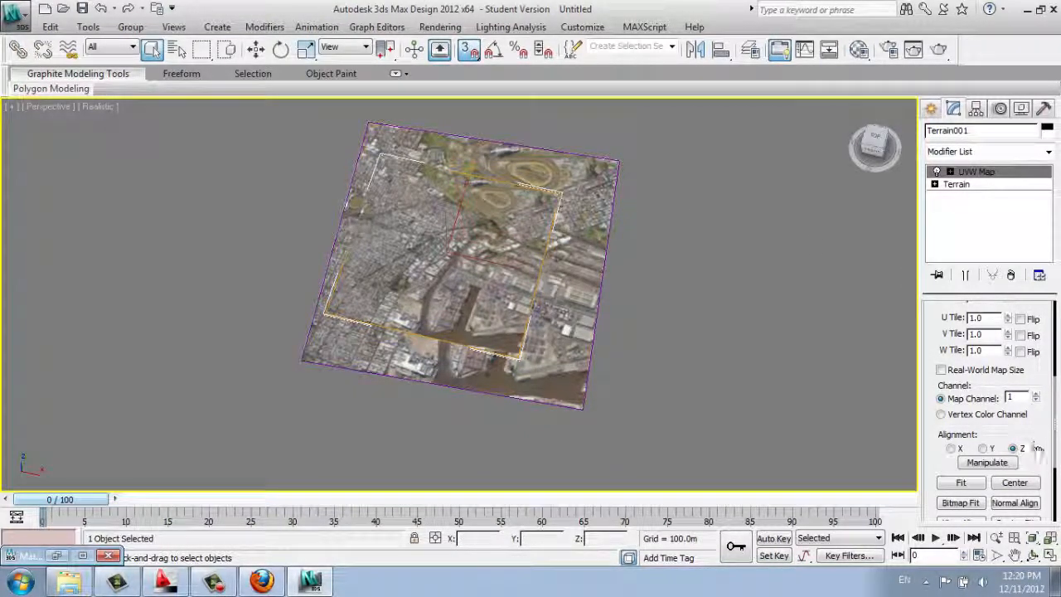
Try to acquire the terrain's UVW mapping onto the plane with Acquire Absolute, and undo it.
scroll(1055, 448, "down", 3)
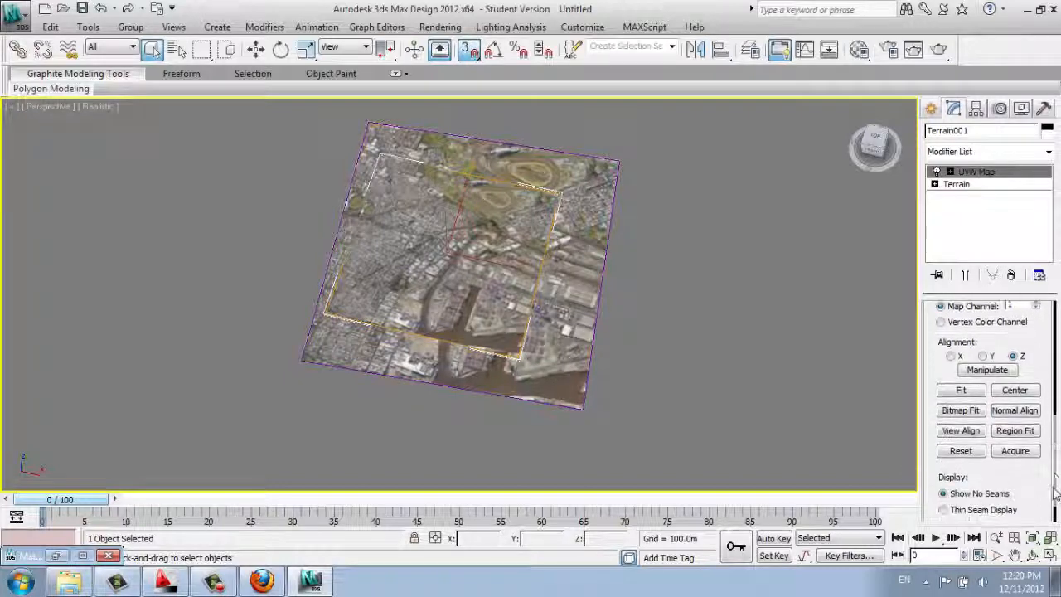
left_click(563, 322)
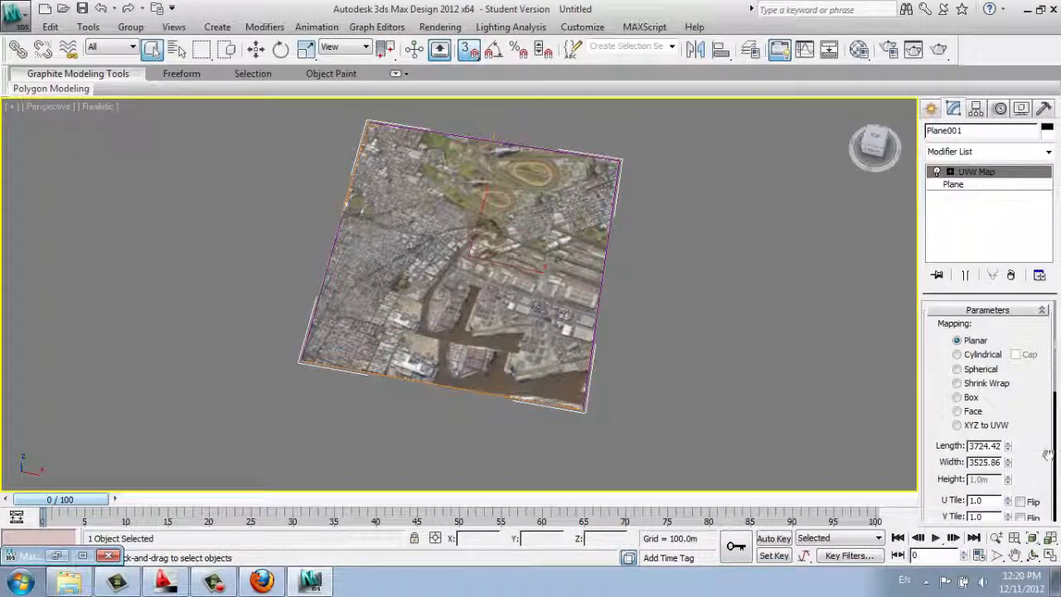
left_click_drag(1054, 384, 1054, 505)
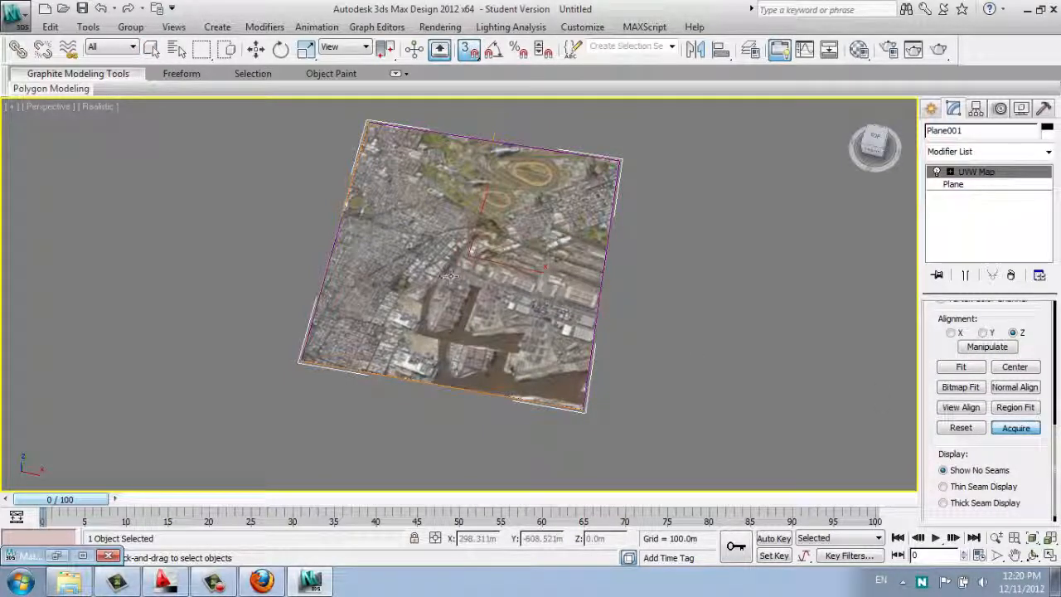
left_click(445, 277)
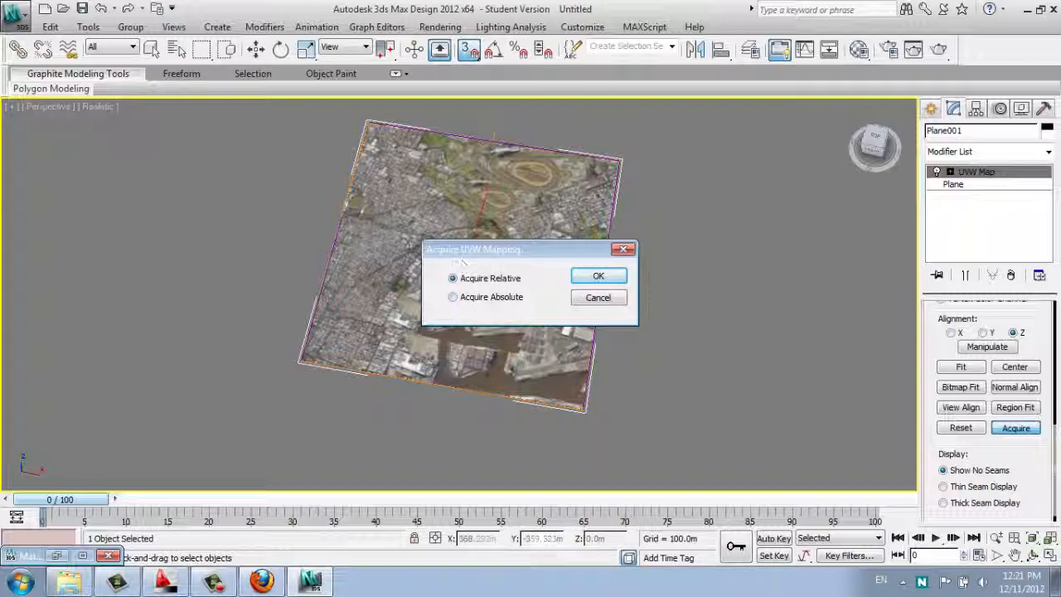
left_click(461, 298)
left_click(598, 276)
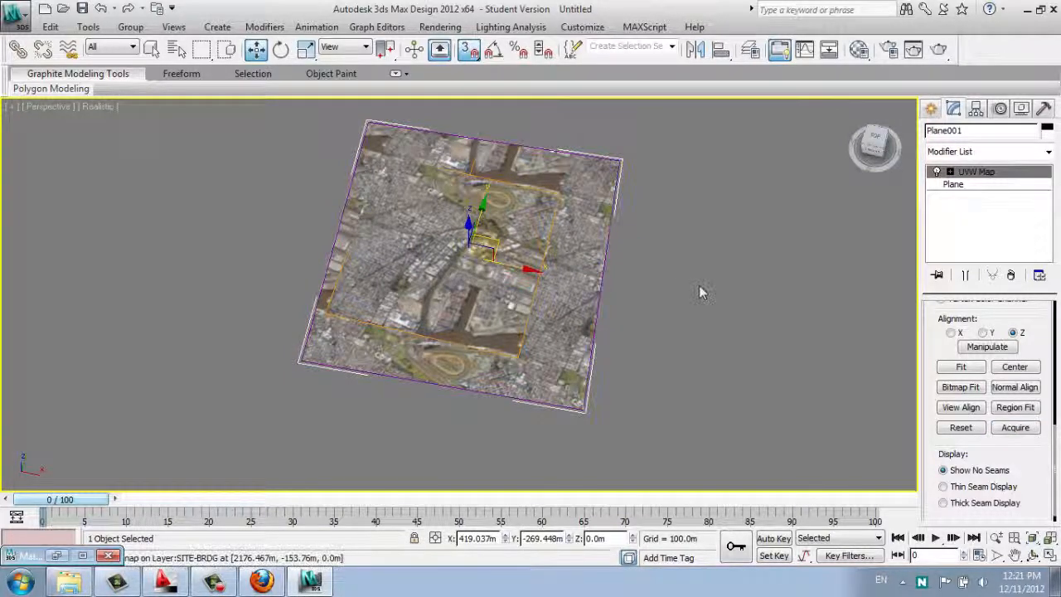
key("ctrl+z")
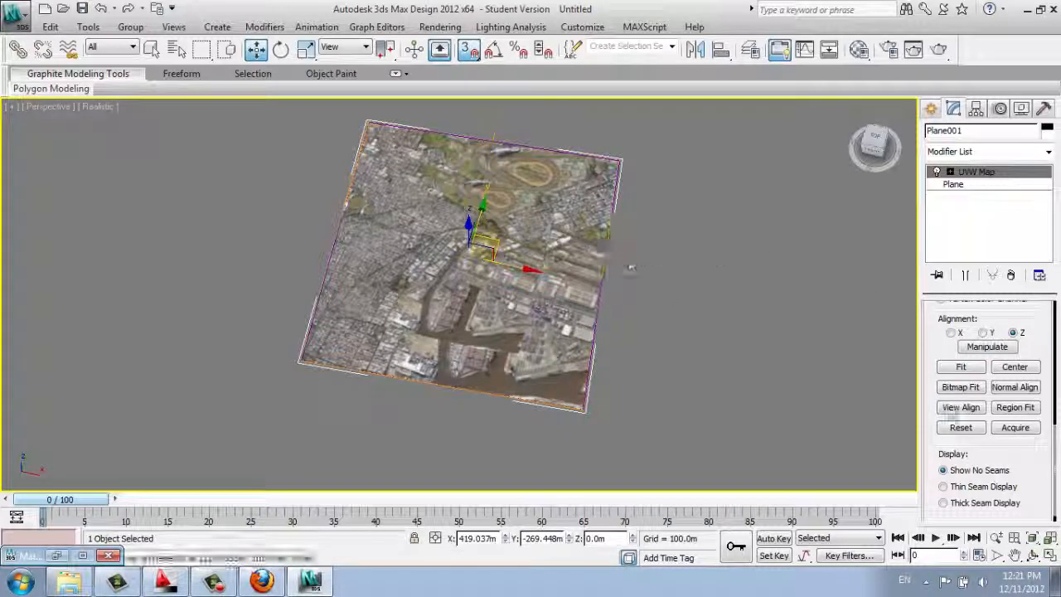
Acquire the plane's UVW mapping for the terrain's UVW Map modifier with Acquire Absolute, and deselect the terrain.
left_click(636, 322)
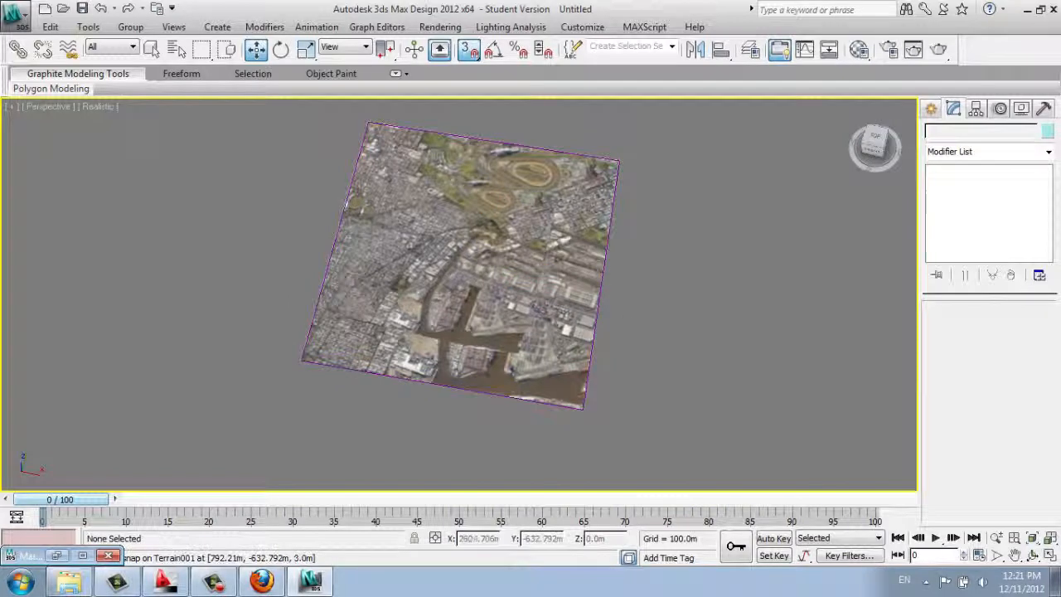
left_click(594, 275)
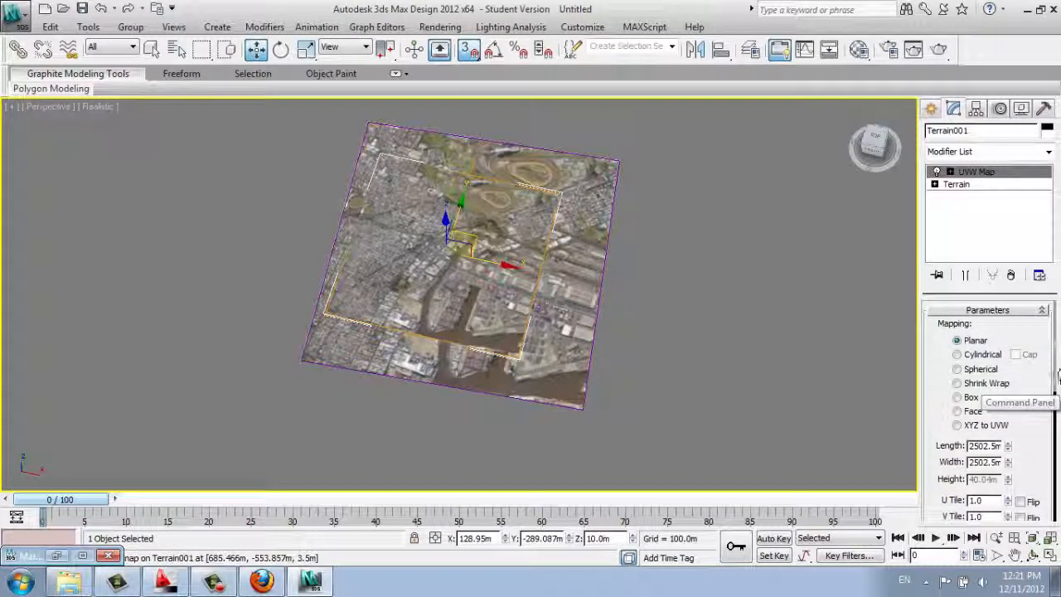
left_click_drag(1053, 380, 1053, 518)
left_click(1015, 417)
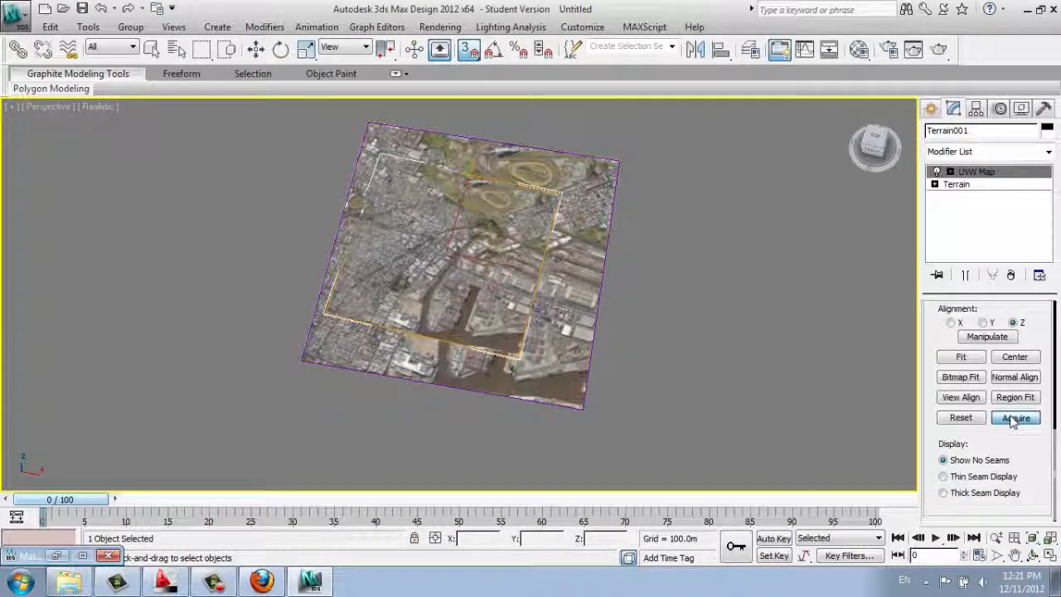
left_click(576, 258)
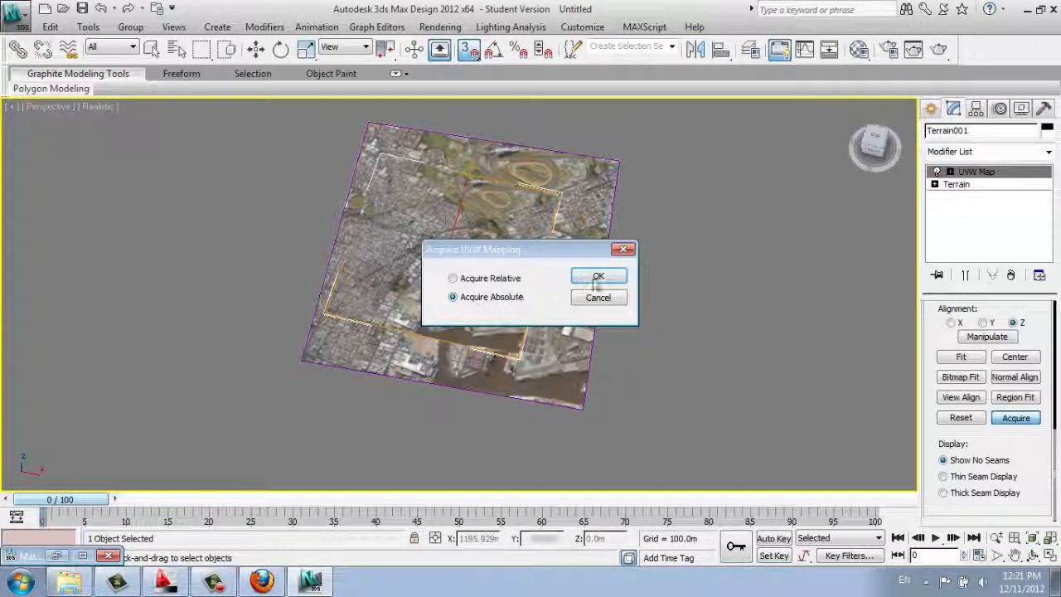
left_click(598, 277)
left_click(665, 287)
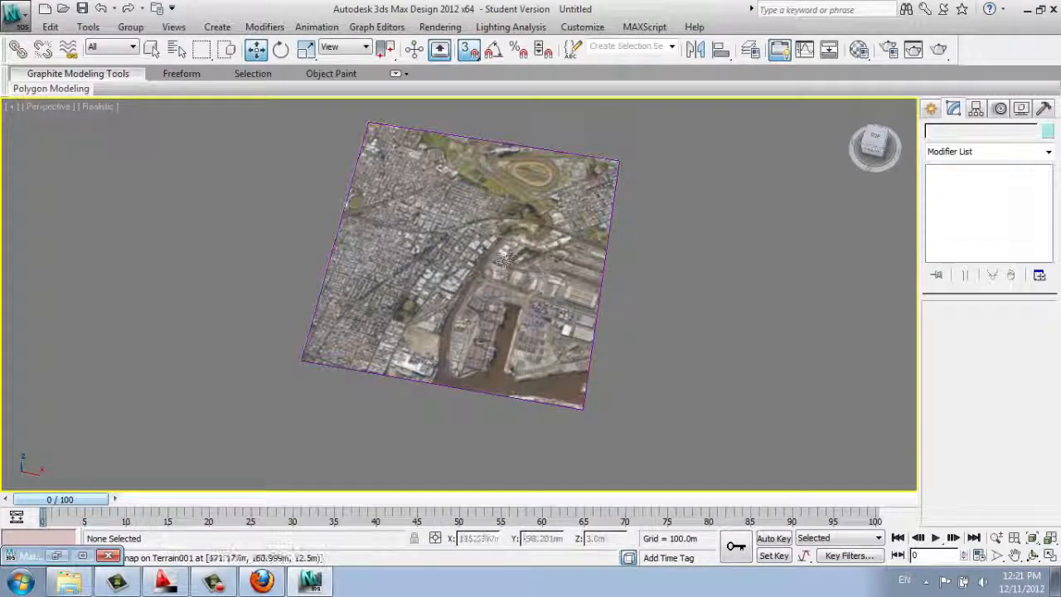
middle_click_drag(404, 338, 549, 255)
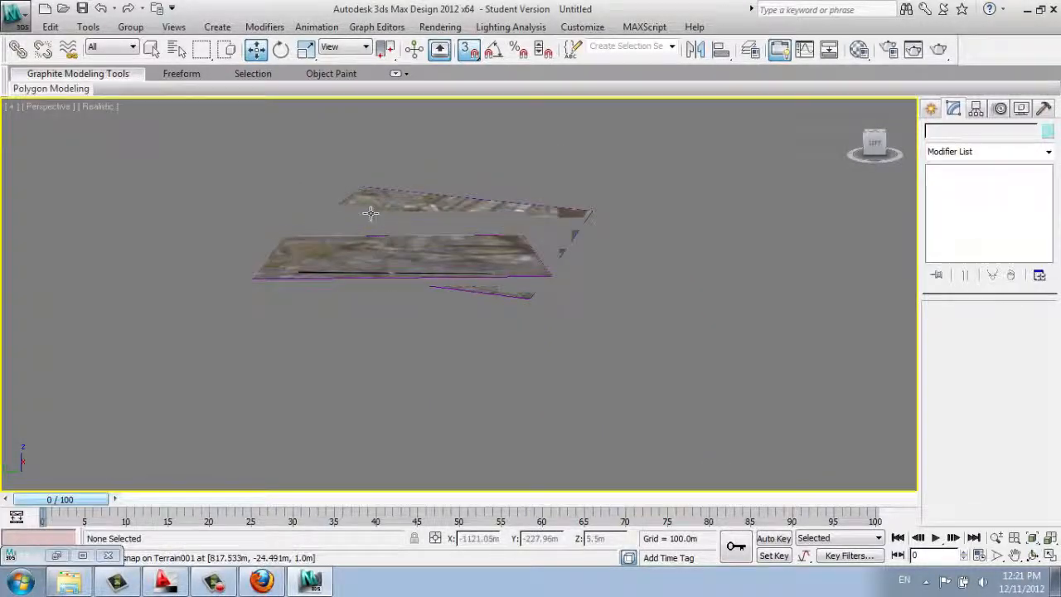
scroll(358, 279, "up", 4)
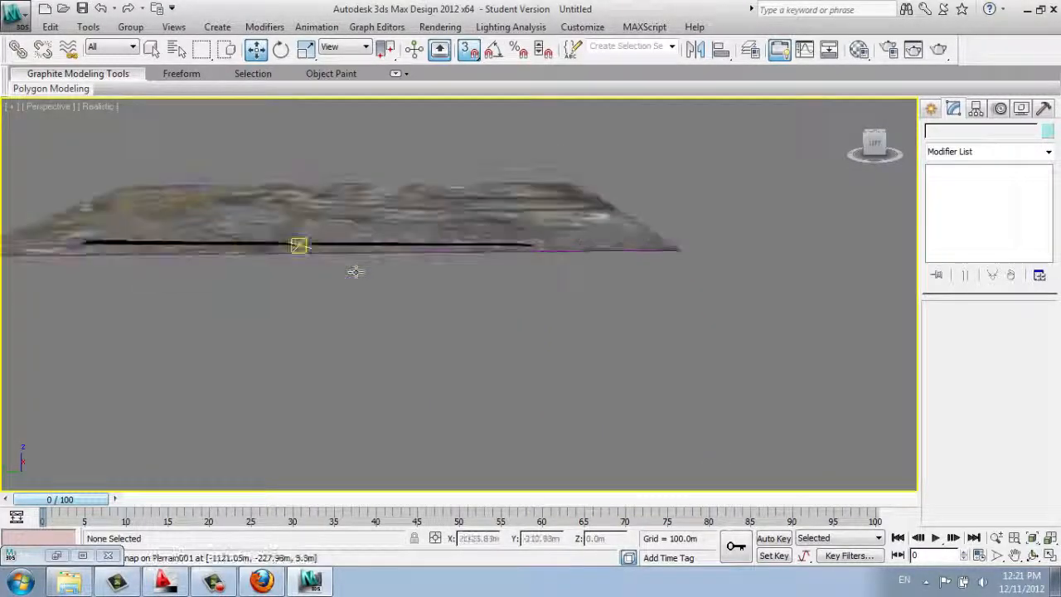
right_click(440, 49)
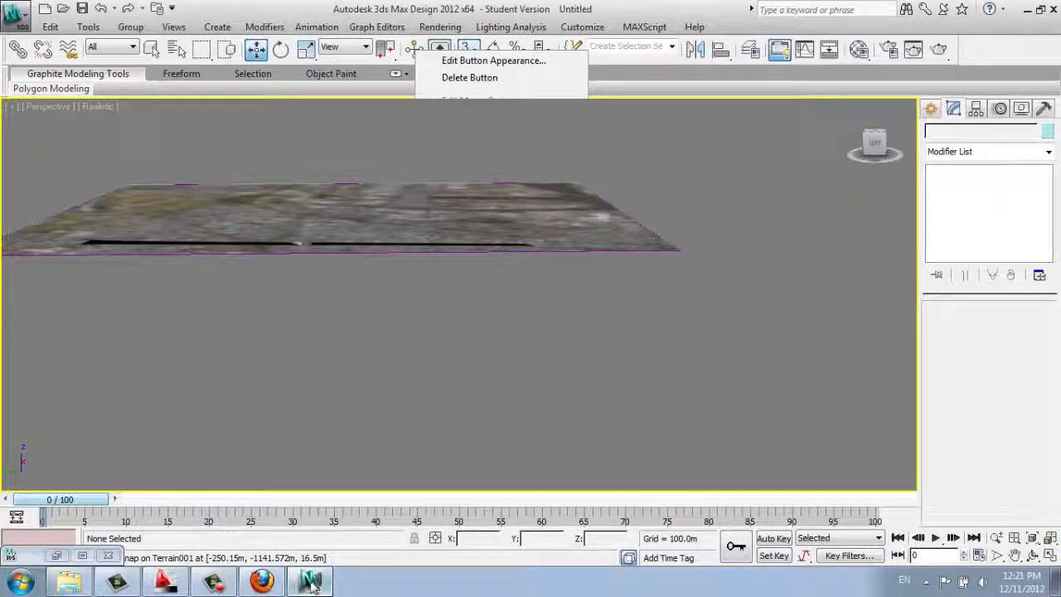
mouse_move(323, 584)
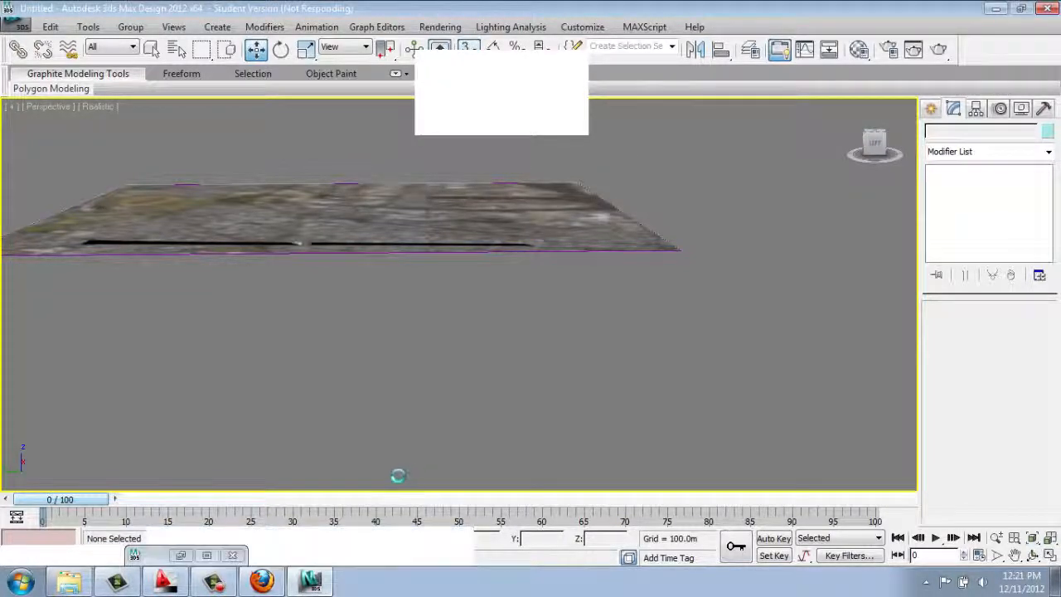